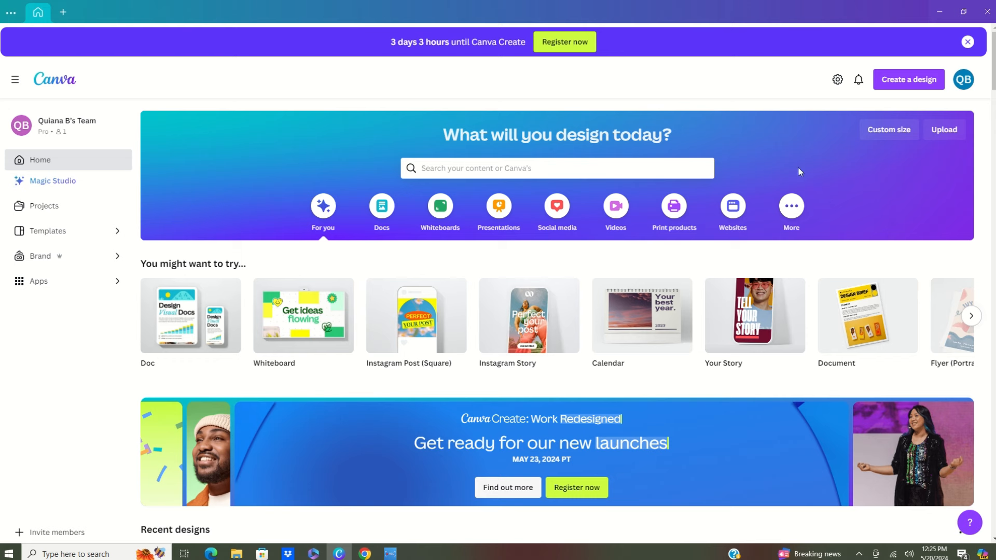
- Create a new custom-size design 8.5 in wide and 11 in high
left_click(891, 140)
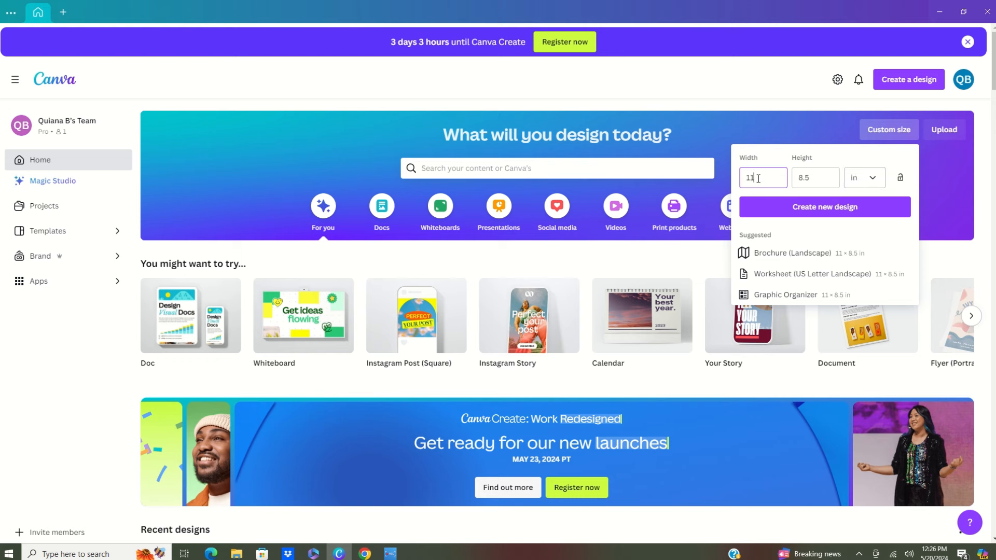
key("BackSpace")
key("BackSpace")
type("8")
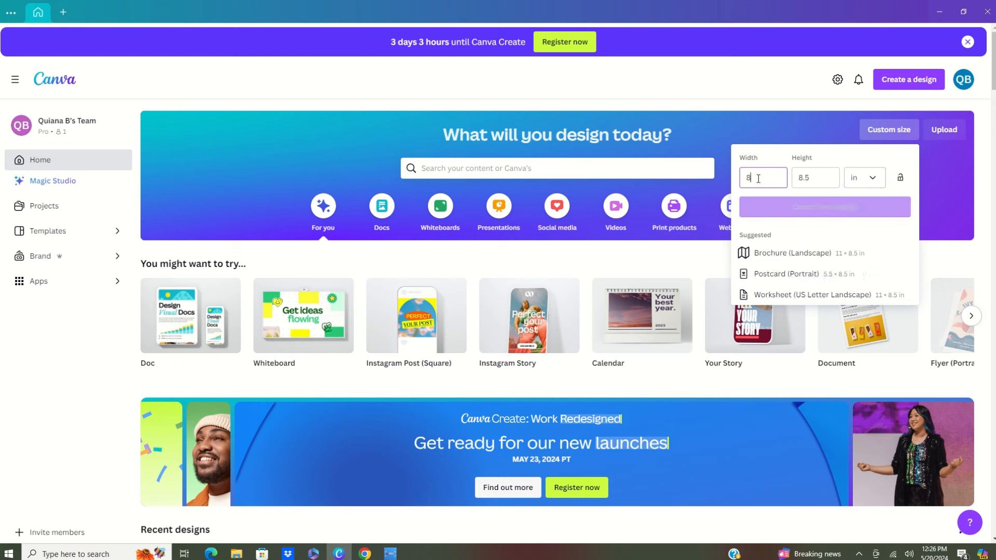
type(".5")
left_click(819, 178)
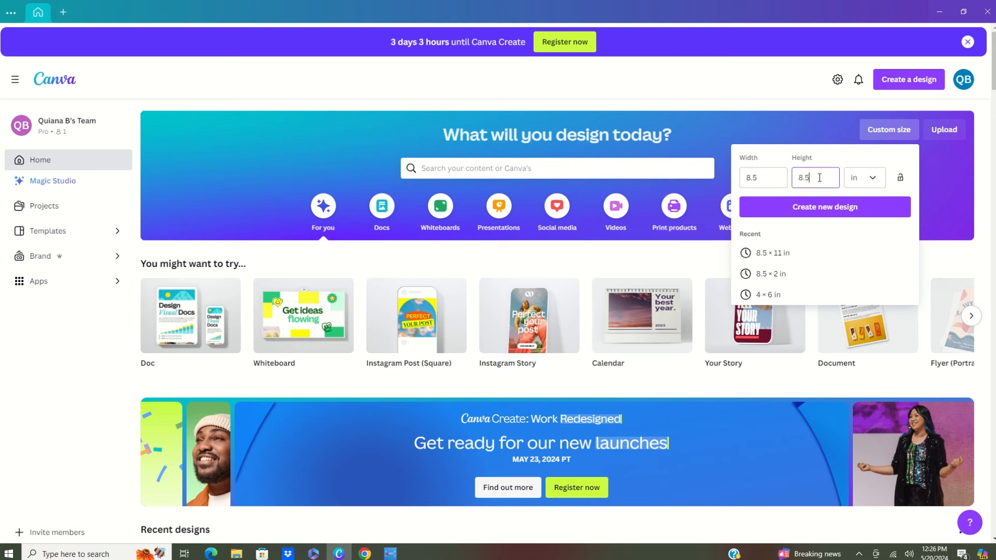
key("BackSpace")
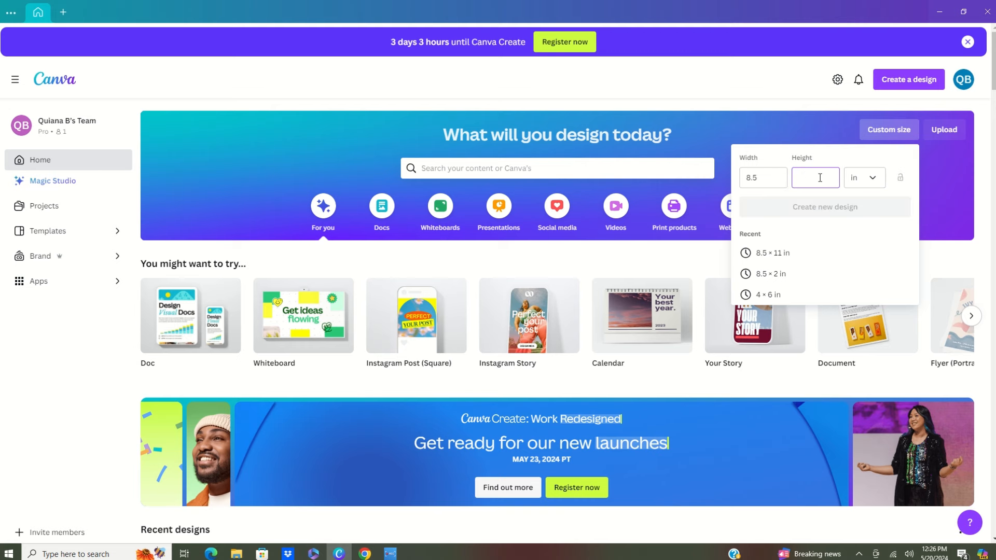
type("11")
left_click(841, 210)
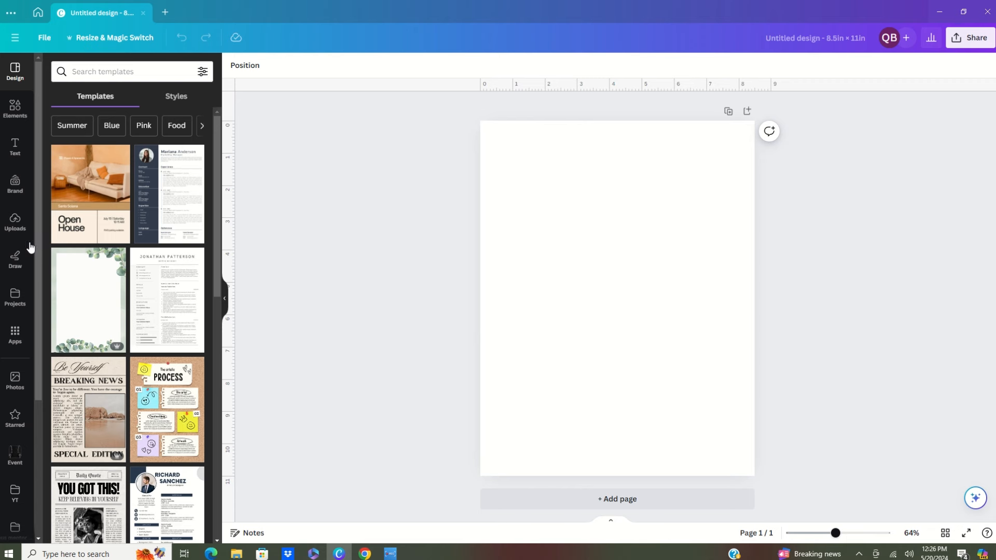
- Add the graduation cap-and-gown portrait from the Downloads folder to the page and enlarge it, centred against the page's top edge
left_click(15, 228)
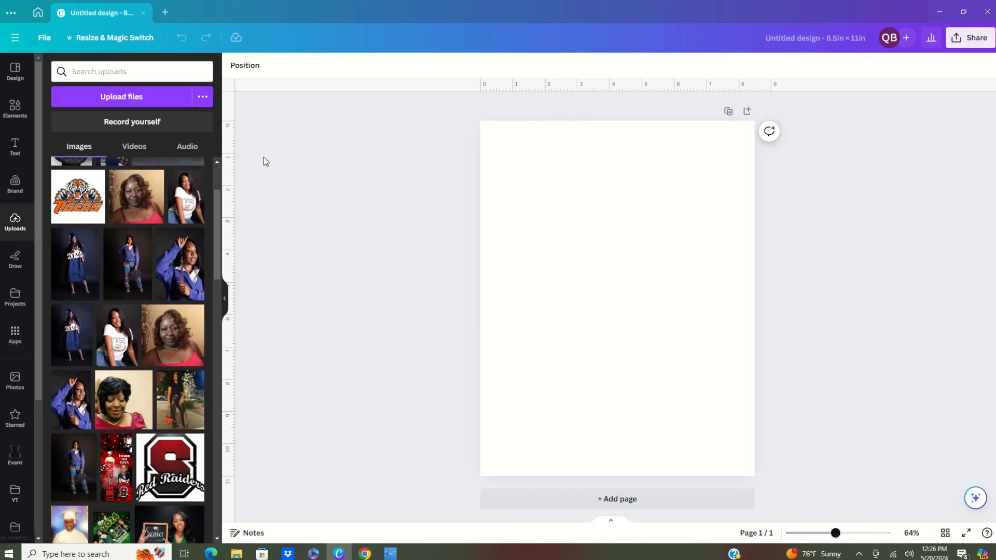
left_click(114, 96)
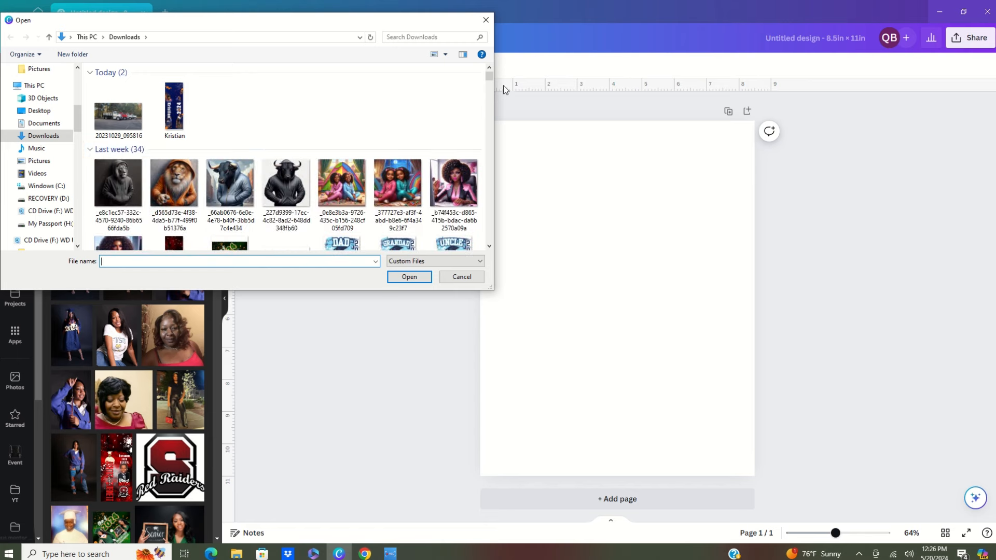
left_click_drag(490, 73, 489, 77)
left_click(342, 176)
left_click(409, 276)
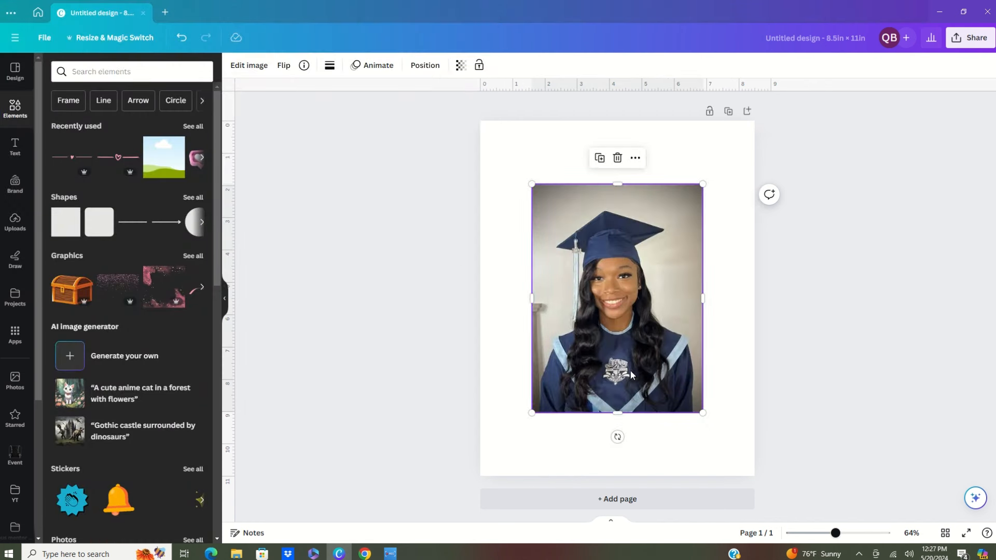
left_click_drag(702, 413, 739, 460)
left_click_drag(653, 416, 635, 352)
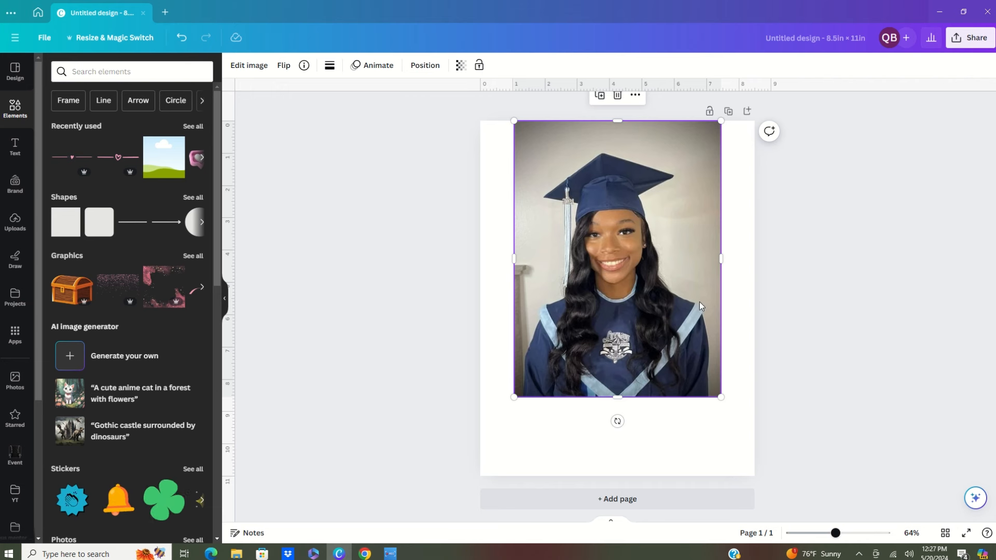
- Remove the portrait's background and crop its empty top and side margins, keeping the cutout centred near the page's top
left_click(245, 66)
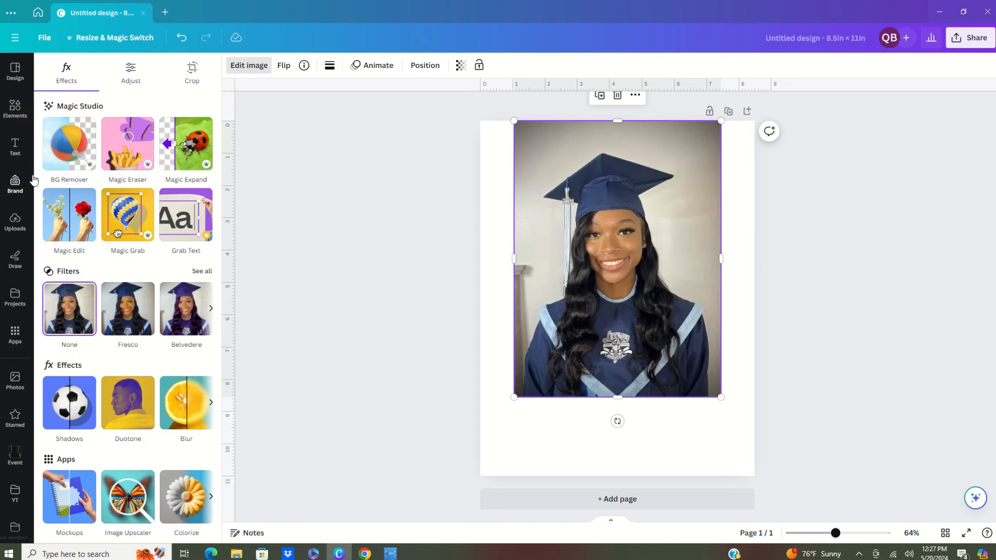
left_click(72, 145)
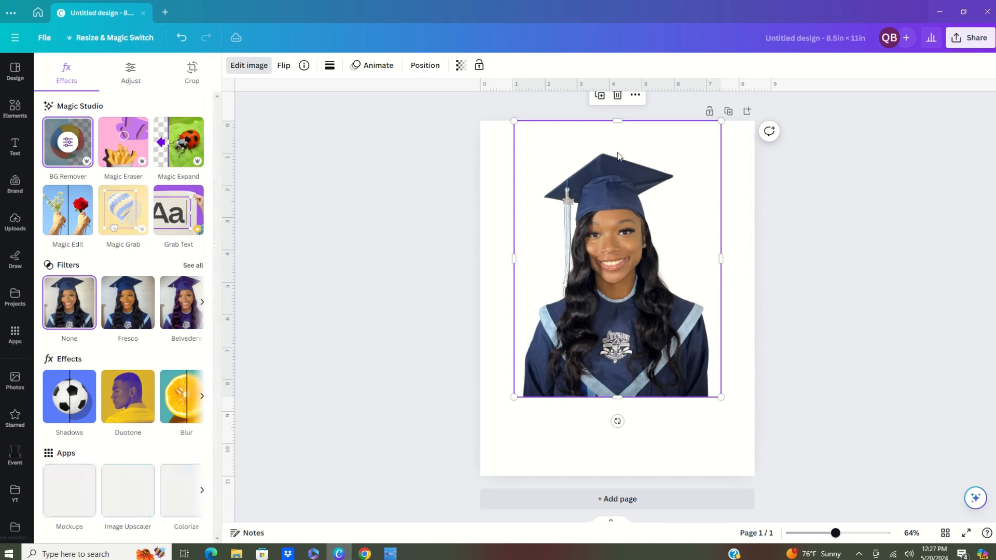
left_click_drag(612, 121, 611, 149)
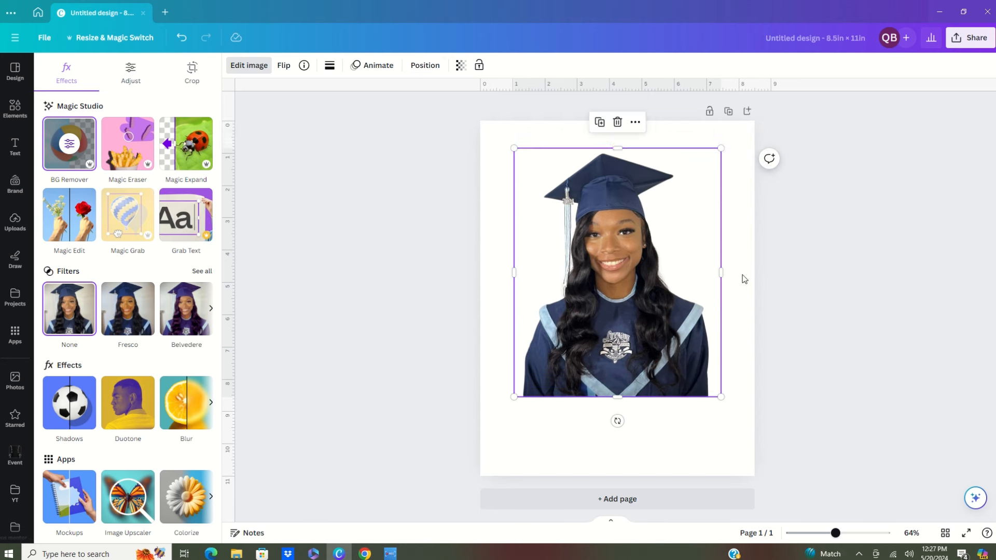
left_click_drag(720, 272, 711, 272)
left_click_drag(513, 271, 521, 271)
left_click_drag(610, 263, 609, 240)
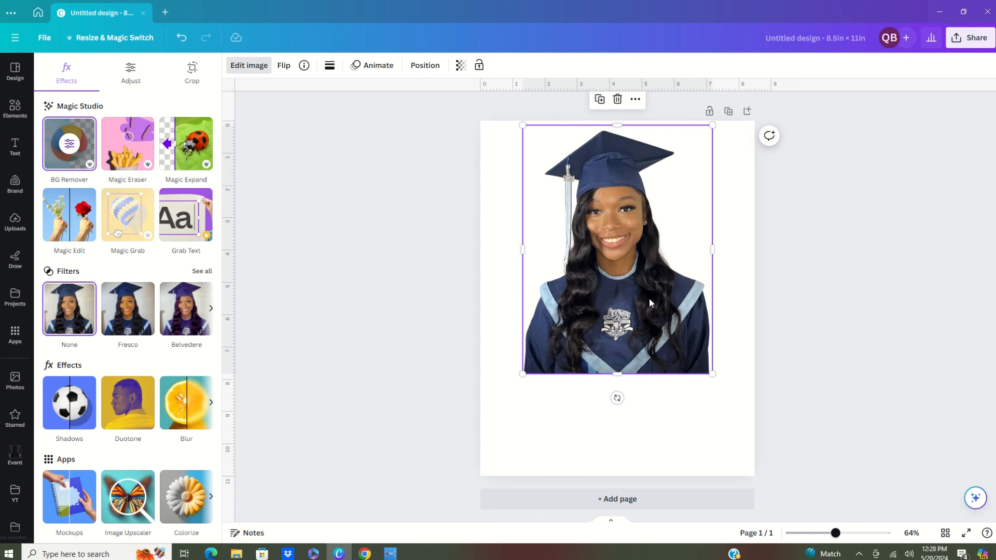
- Add a heading below the portrait containing the graduate's first name
left_click(13, 147)
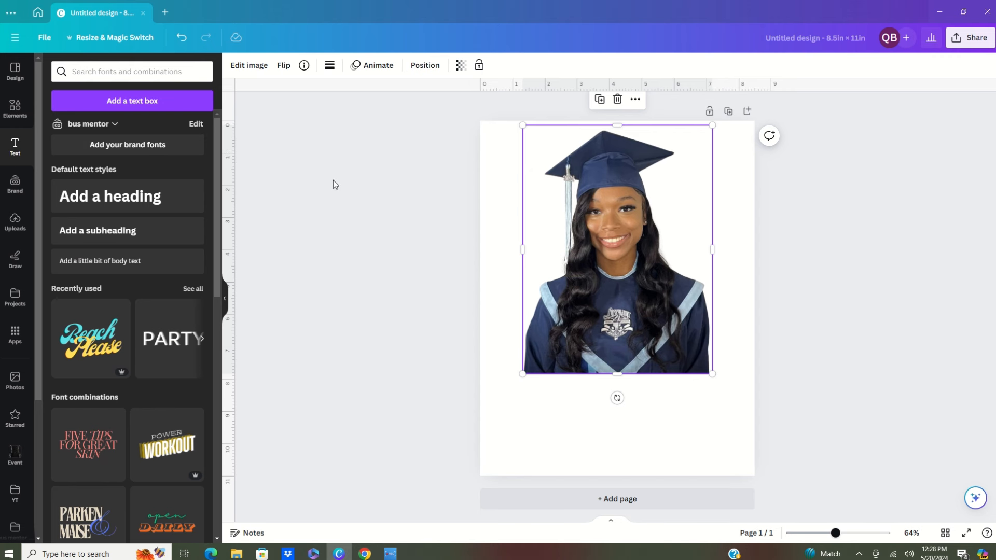
left_click(120, 207)
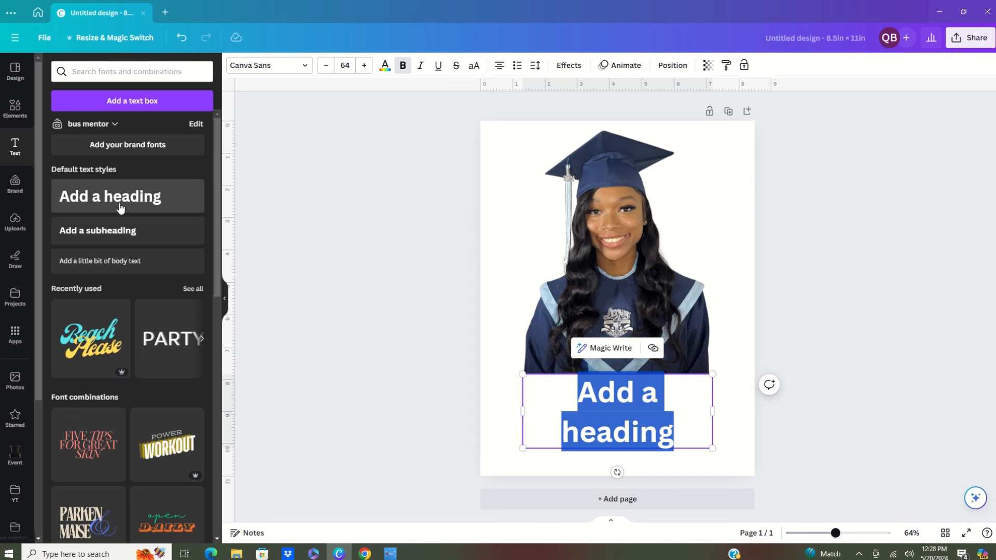
type("Jamiyah")
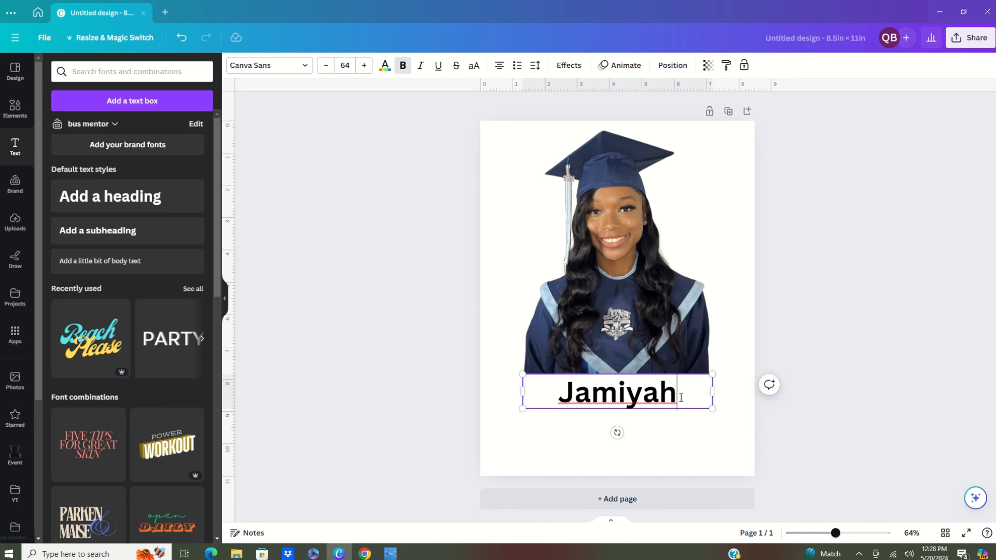
- Try script fonts such as Grand Hotel, Apricots, Smooth Fantasy and Brittany on the name heading
left_click_drag(681, 397, 543, 387)
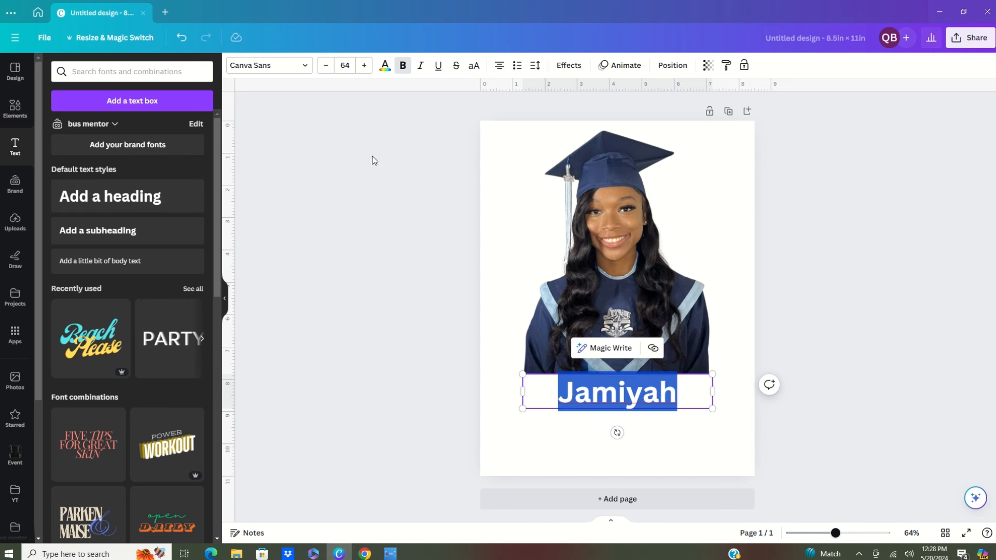
left_click(305, 68)
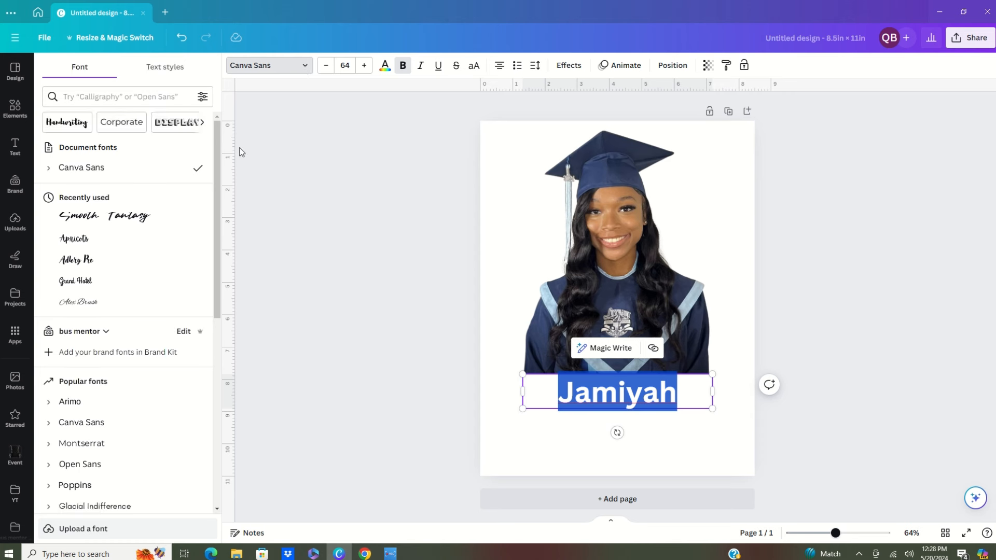
left_click(92, 283)
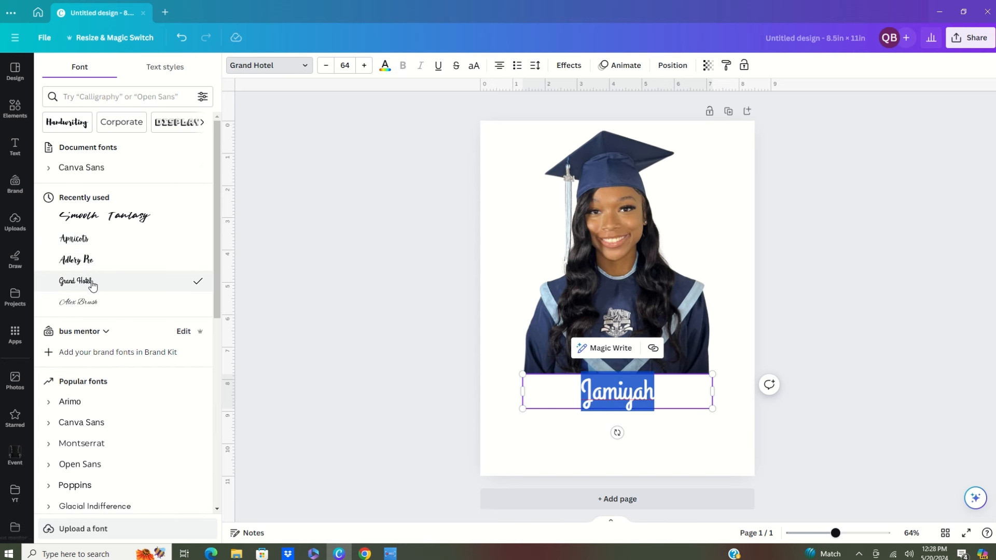
left_click(86, 242)
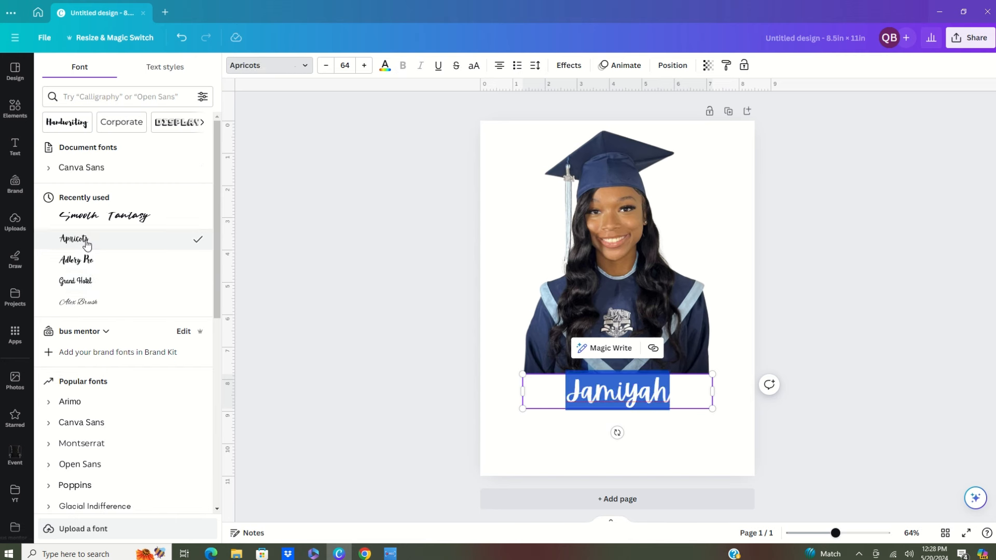
left_click(97, 217)
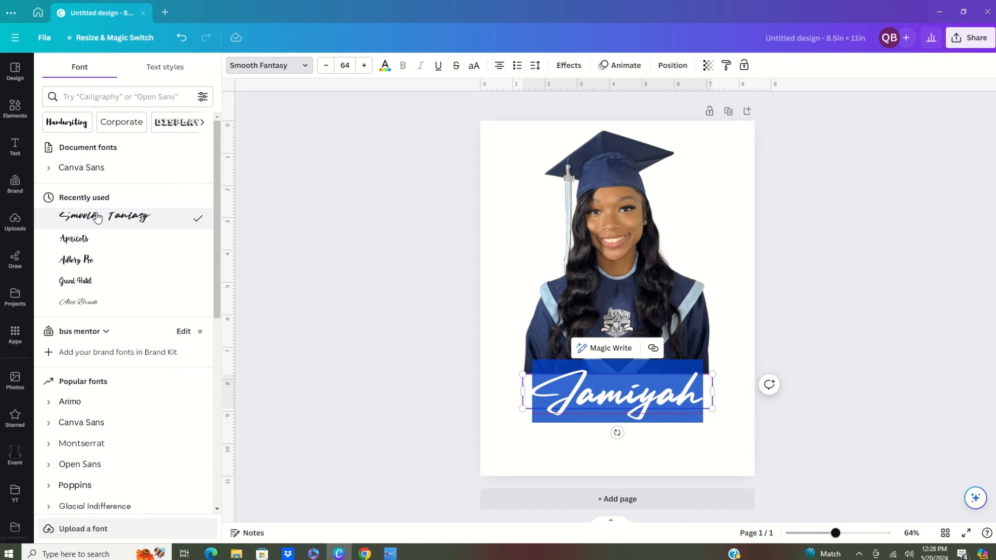
scroll(156, 311, "down", 7)
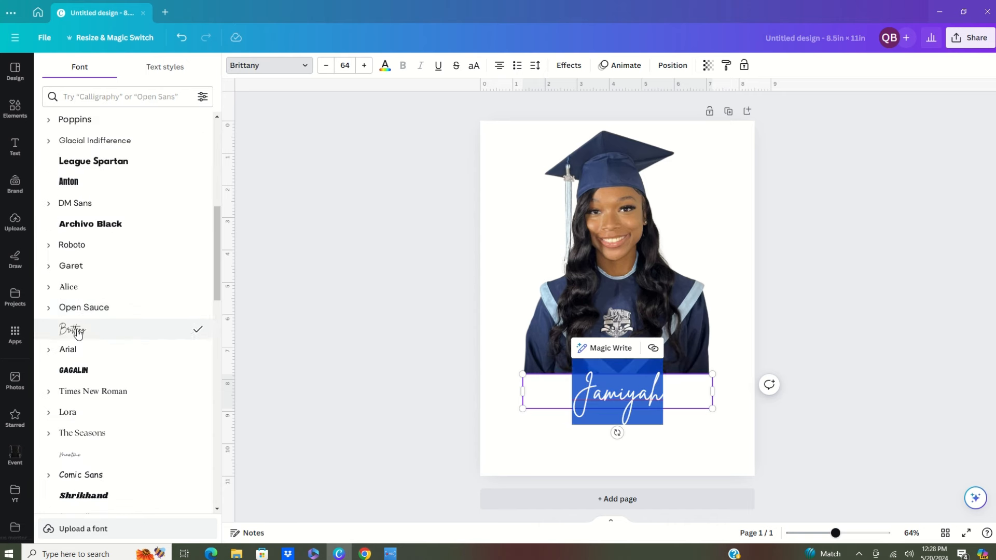
scroll(117, 349, "down", 10)
left_click(124, 411)
scroll(160, 396, "down", 5)
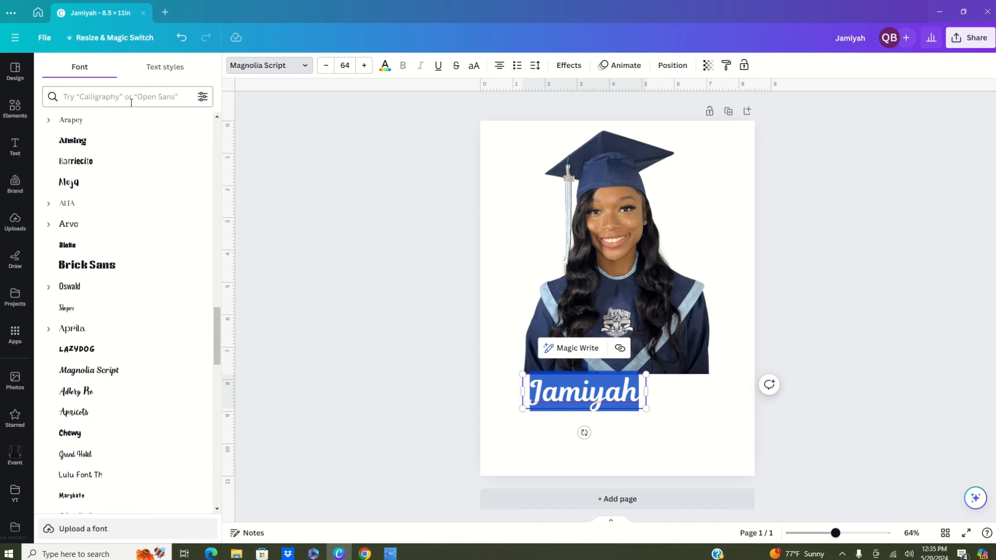
- Find the Yellowtail font, apply it to the name heading, and enlarge the text to size 103
left_click(129, 96)
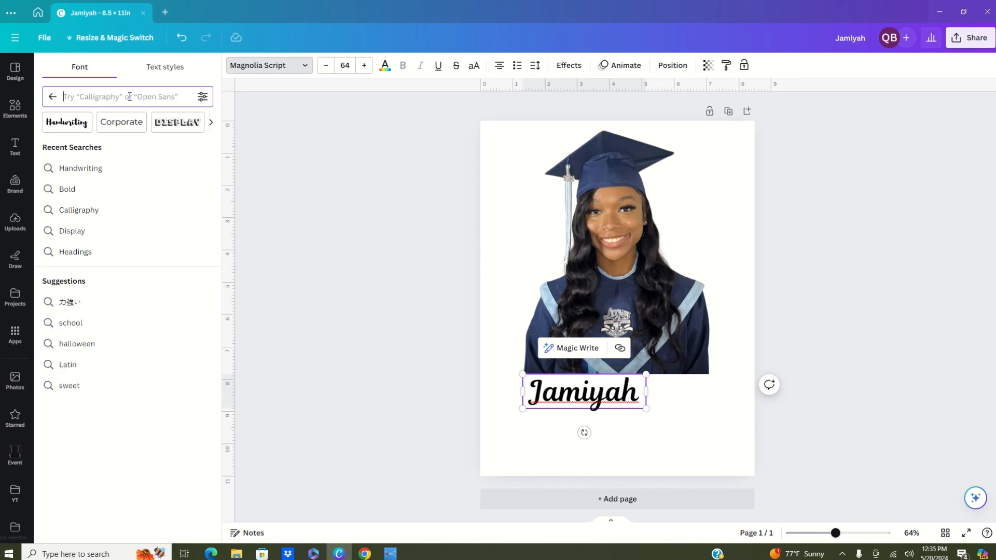
type("yell")
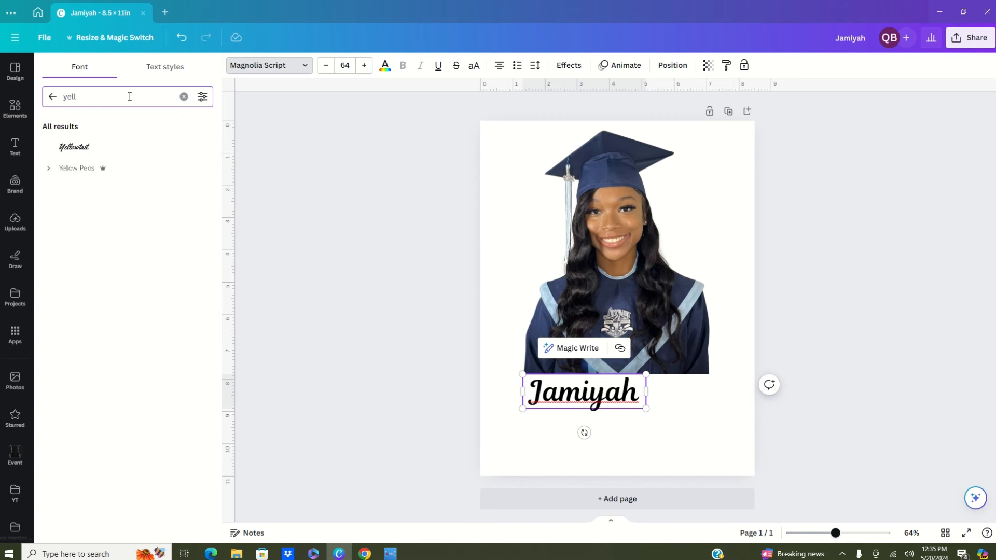
left_click(61, 156)
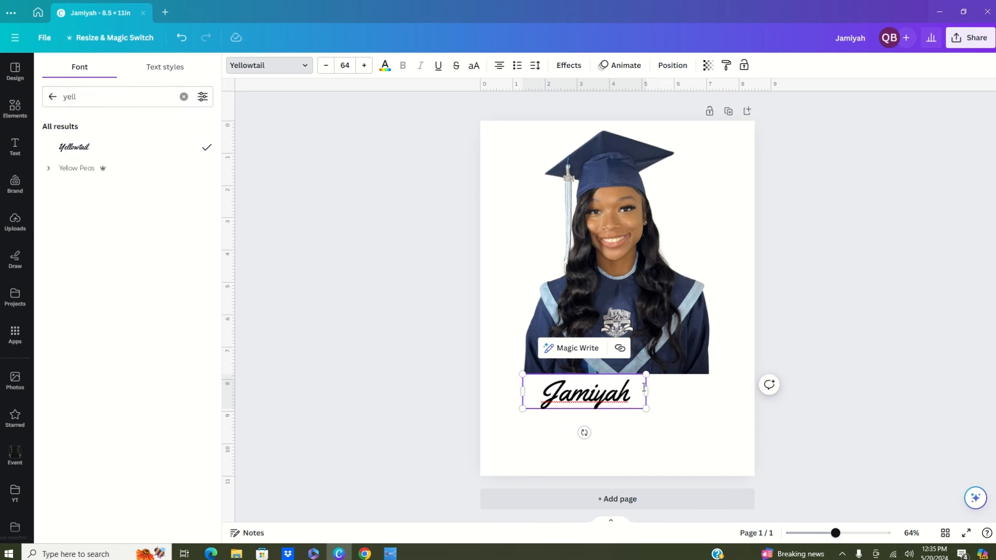
left_click_drag(646, 392, 693, 353)
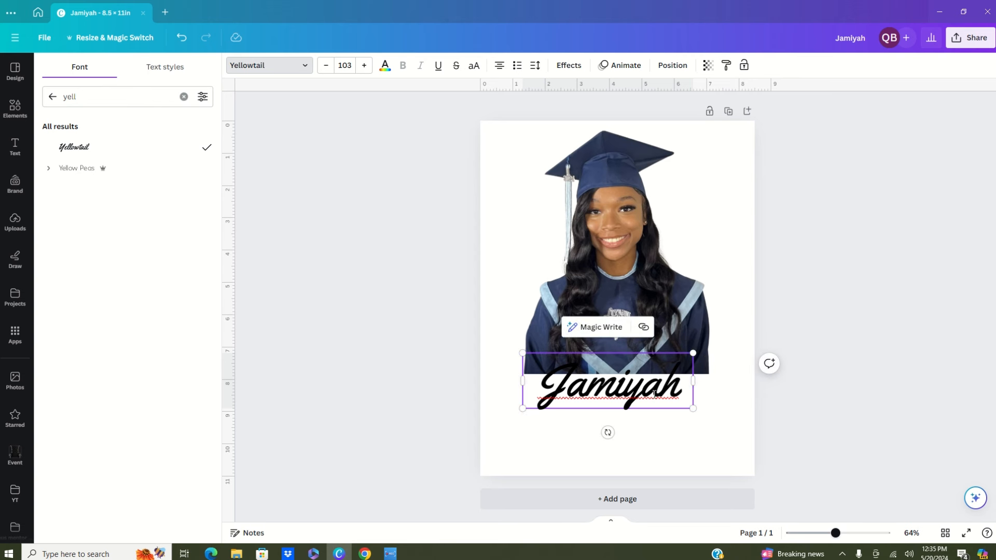
- Recolour the name with the light blue sampled from the gown's trim, brightened to #BCE7FF
left_click_drag(686, 393, 540, 406)
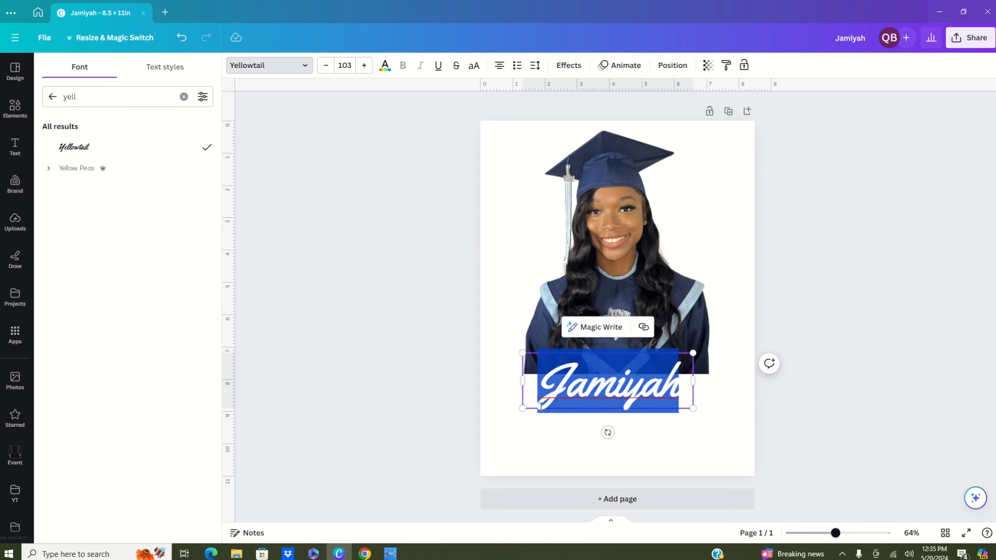
left_click(384, 66)
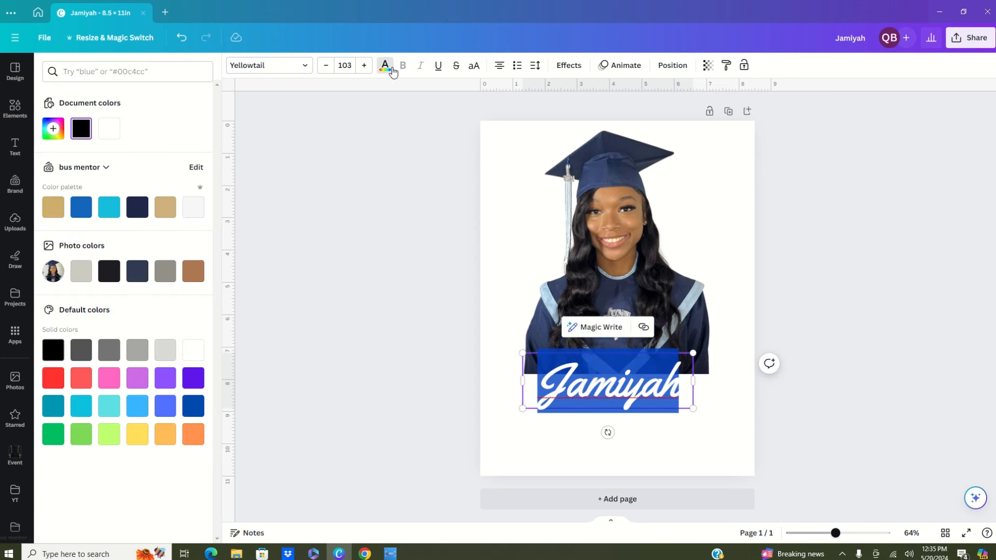
left_click(53, 128)
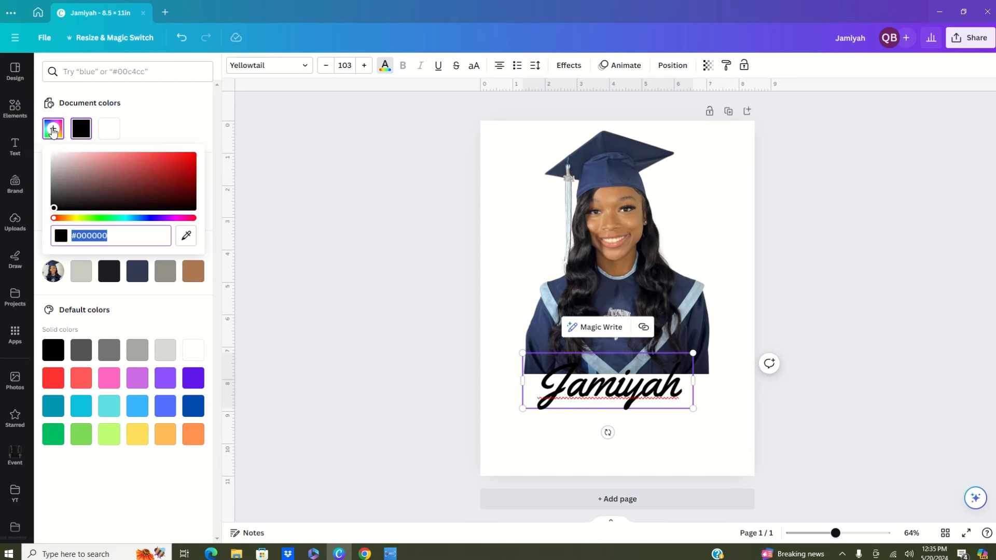
left_click(190, 236)
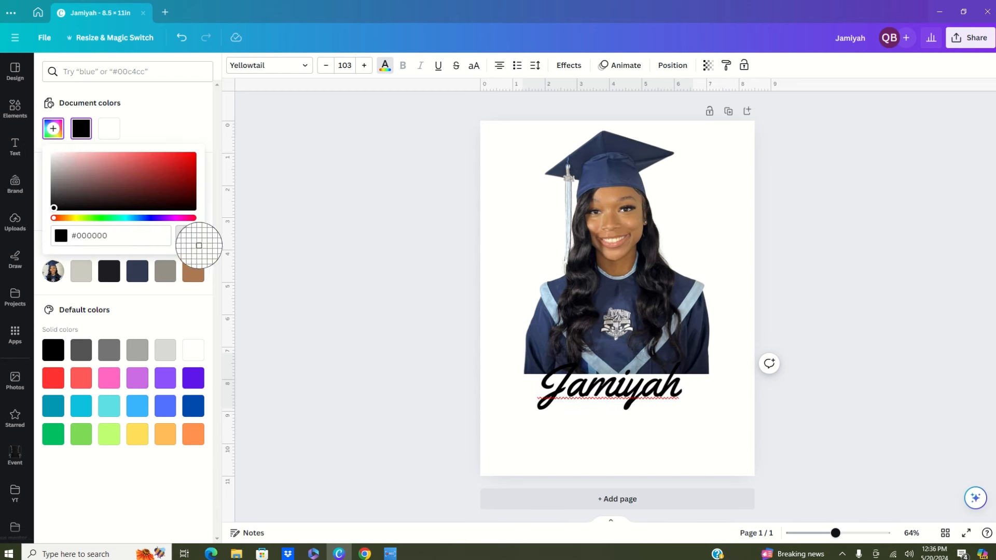
left_click(550, 301)
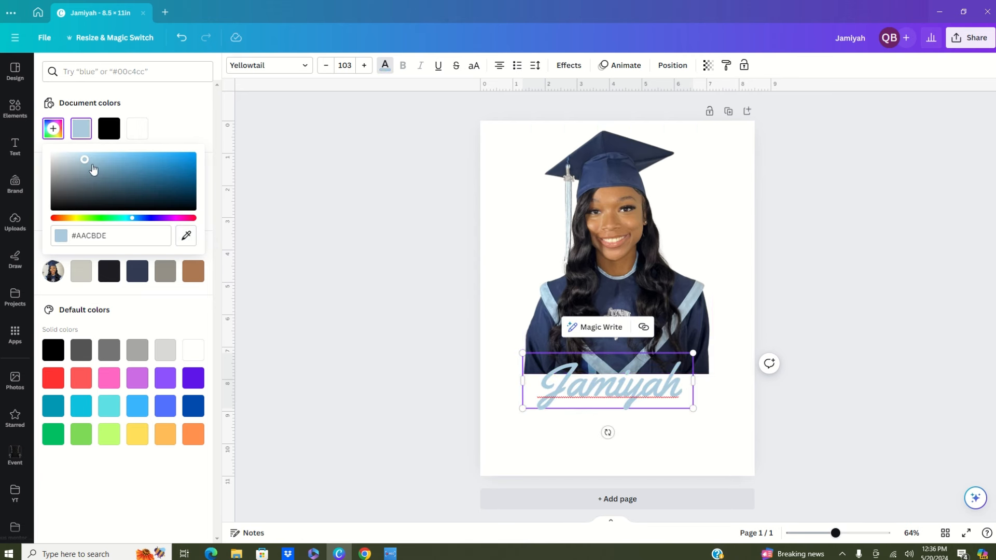
left_click_drag(86, 162, 89, 143)
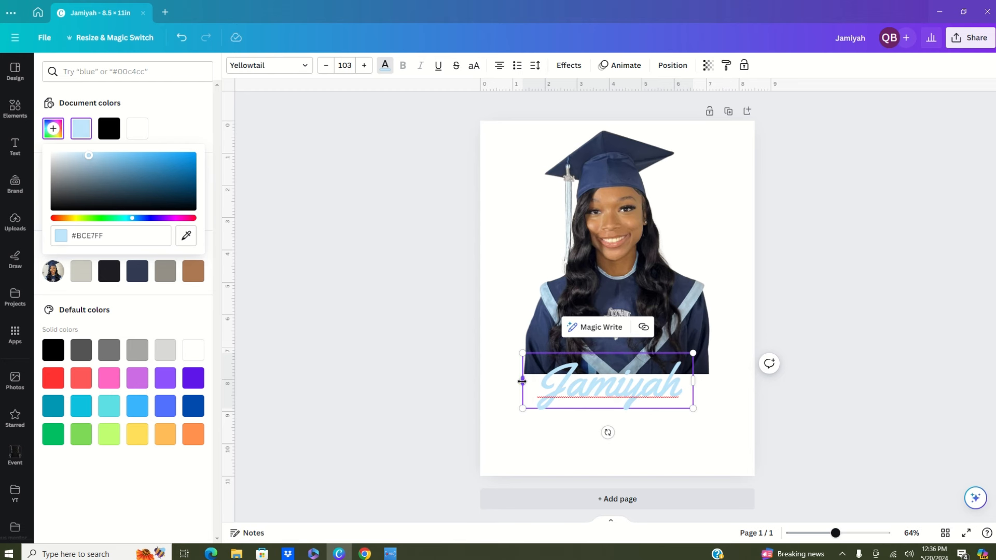
- Narrow the name's text box and apply an Outline effect in the navy sampled from the graduation cap, #23314E
left_click_drag(522, 381, 539, 381)
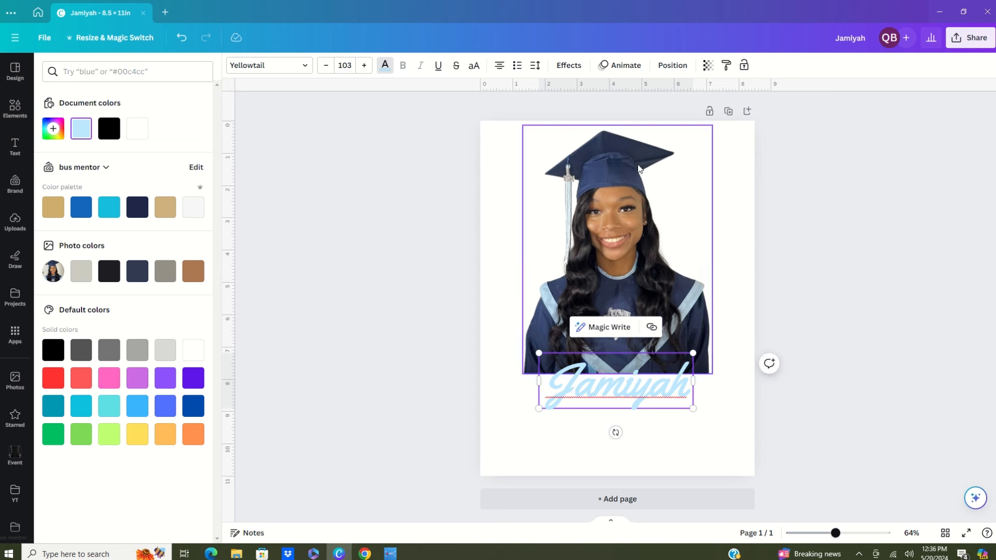
left_click(567, 68)
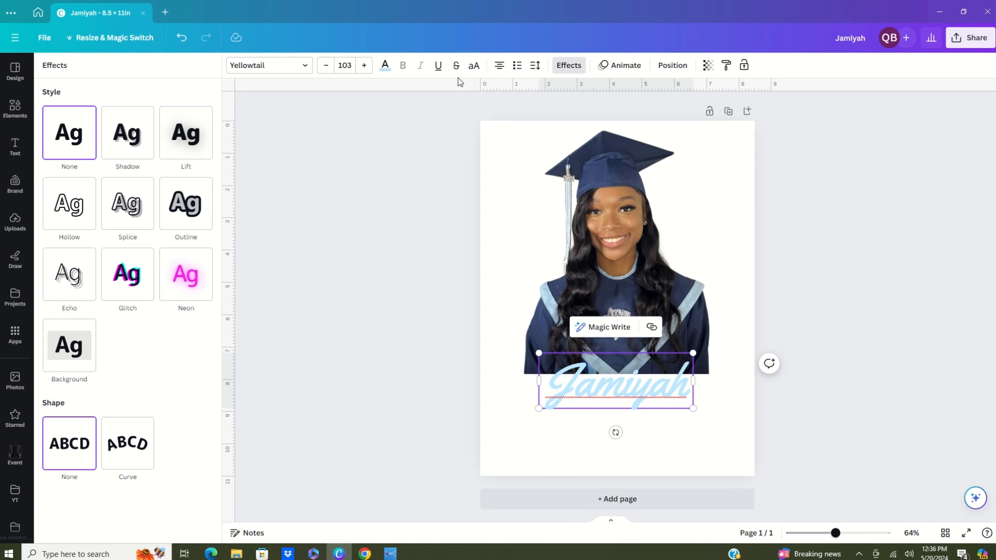
left_click(187, 223)
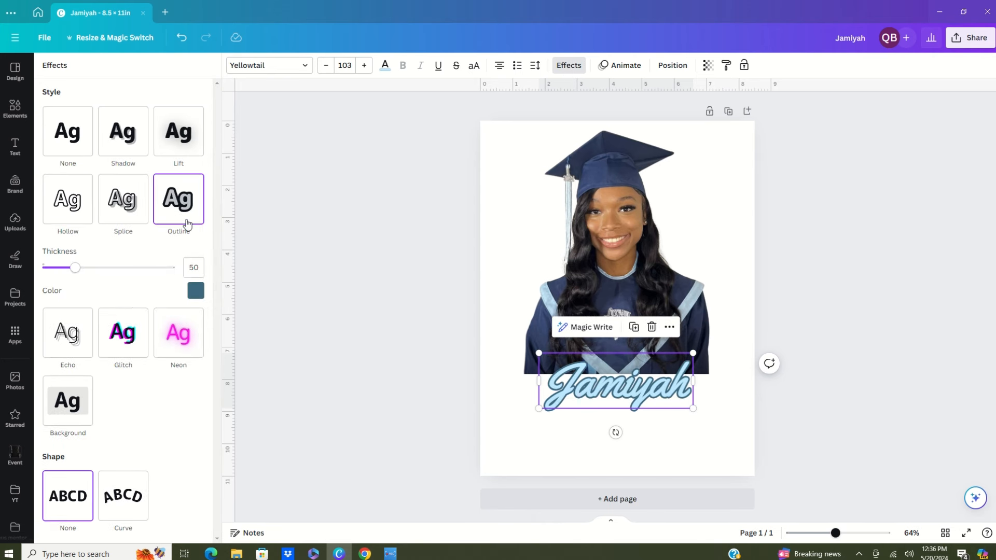
left_click(195, 291)
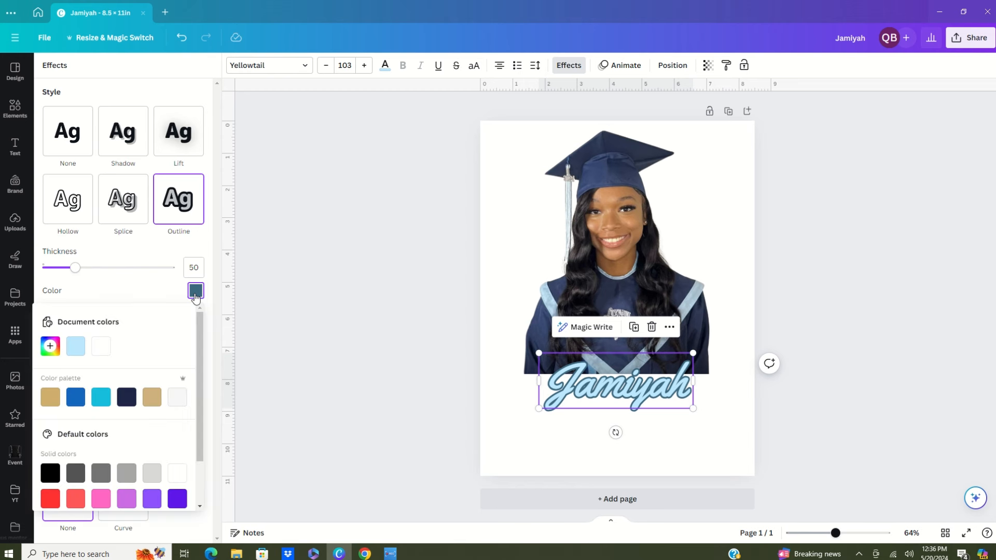
left_click(126, 399)
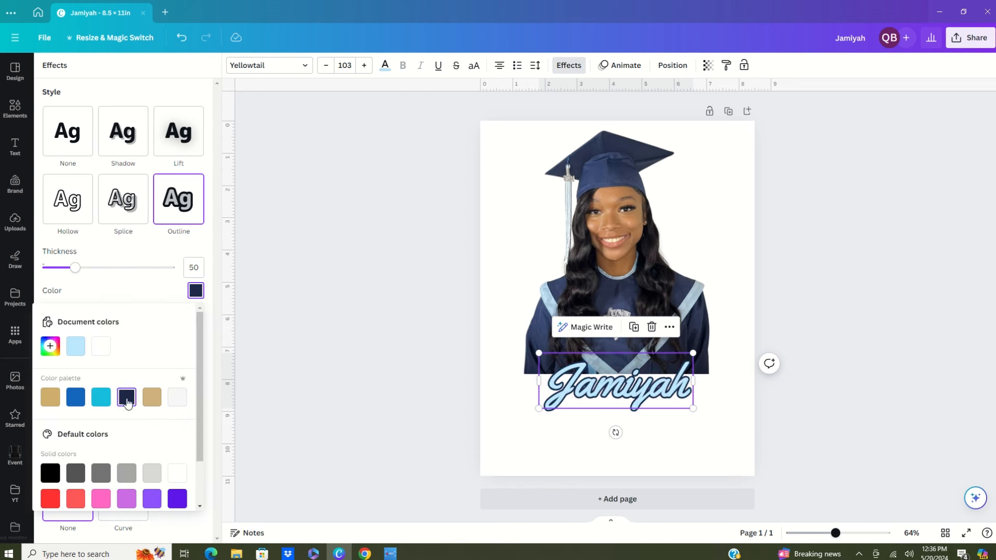
left_click(49, 346)
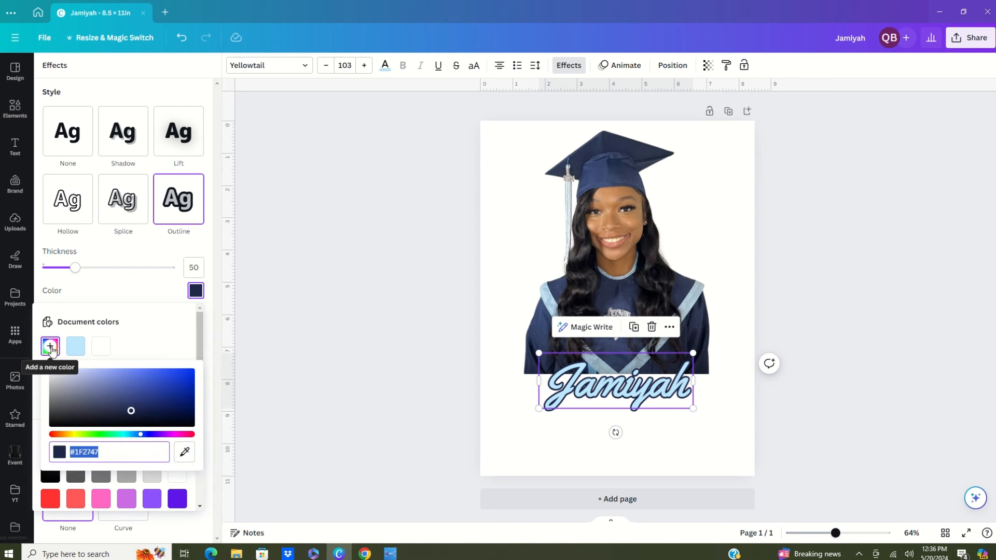
left_click(184, 453)
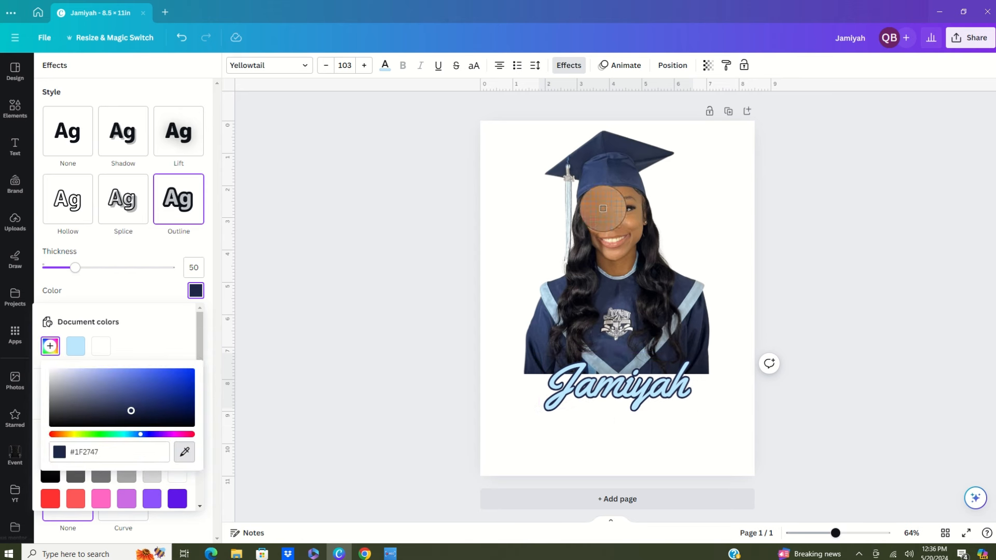
left_click(615, 165)
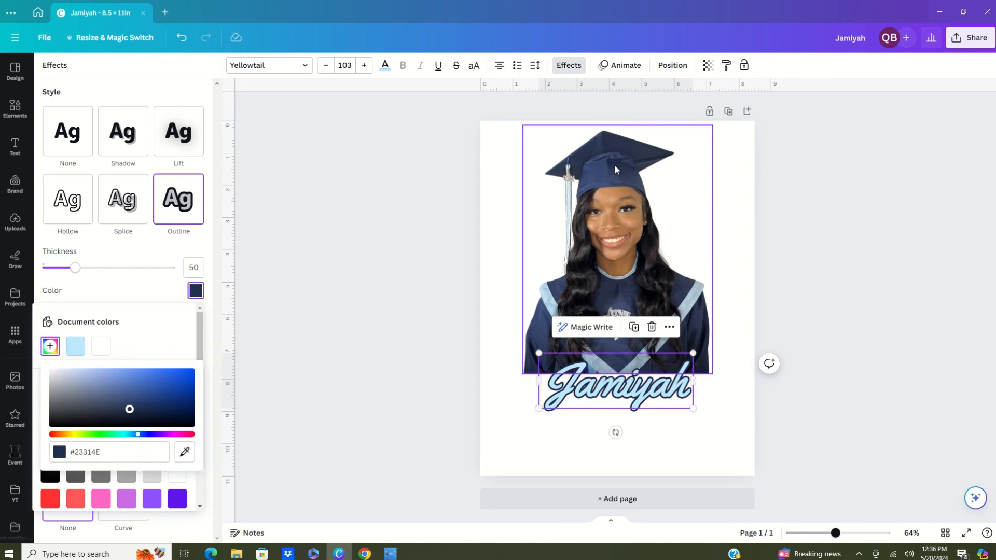
- Duplicate the outlined name below the original, and give the original a white outline with thickness 100
left_click(634, 328)
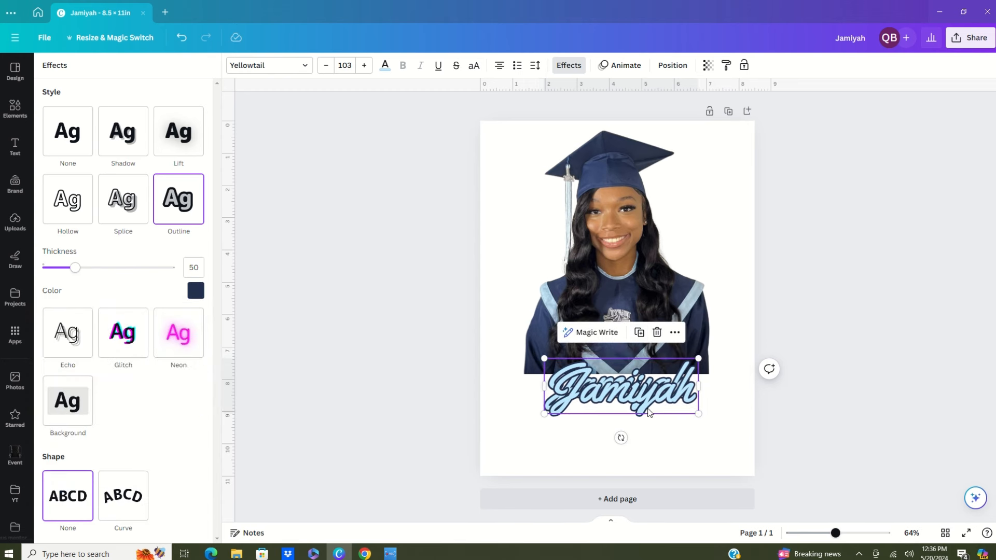
left_click_drag(645, 404, 640, 455)
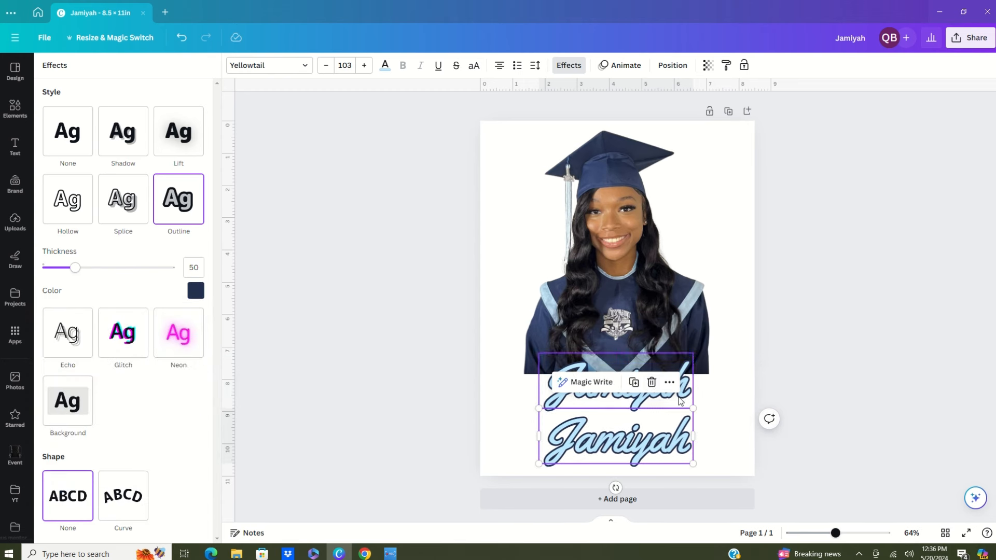
left_click(684, 398)
left_click(204, 296)
left_click(105, 349)
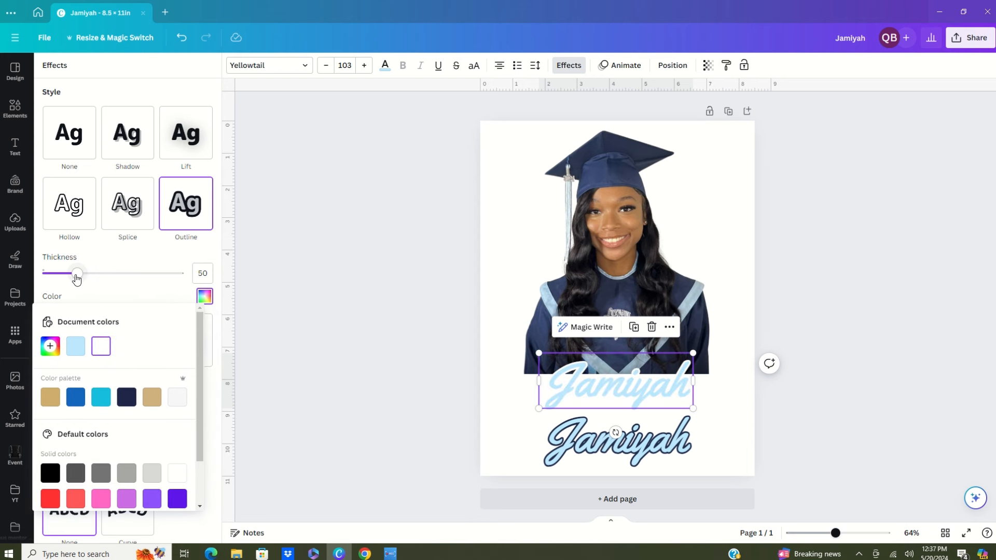
left_click(202, 270)
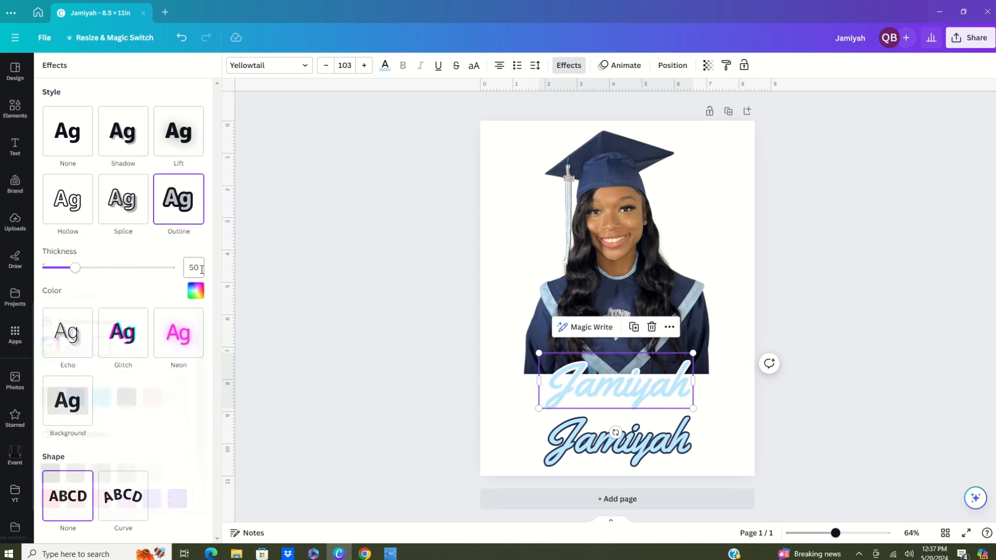
left_click(201, 269)
type("100")
- Stack the navy-outlined copy on top of the white-outlined name and center-align the two text layers with each other
left_click_drag(648, 443, 650, 384)
left_click(671, 67)
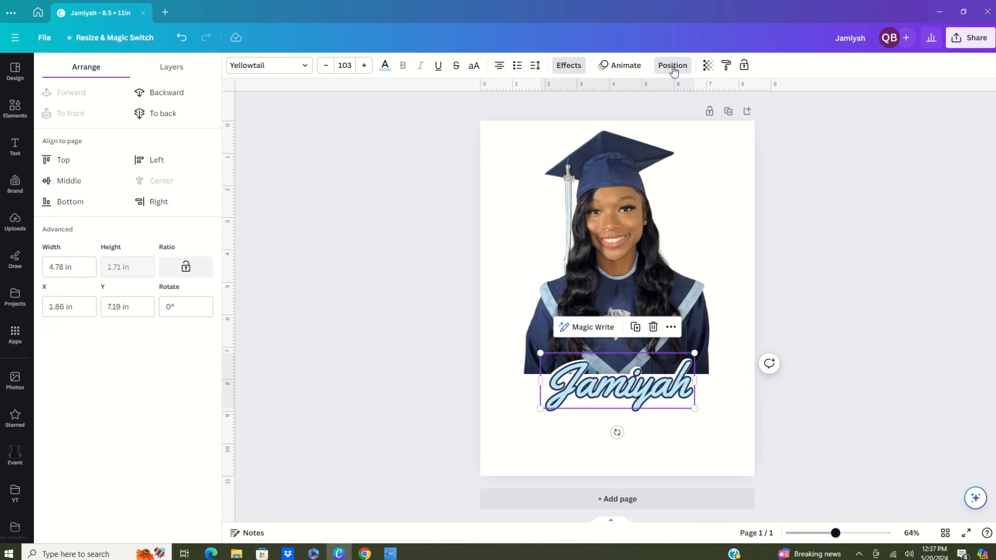
left_click(173, 67)
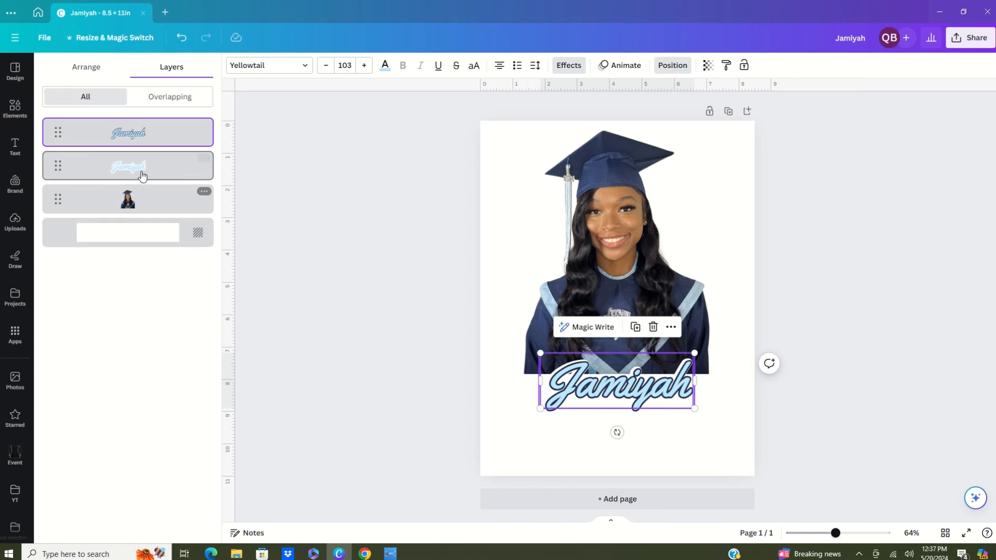
left_click(143, 167, "shift")
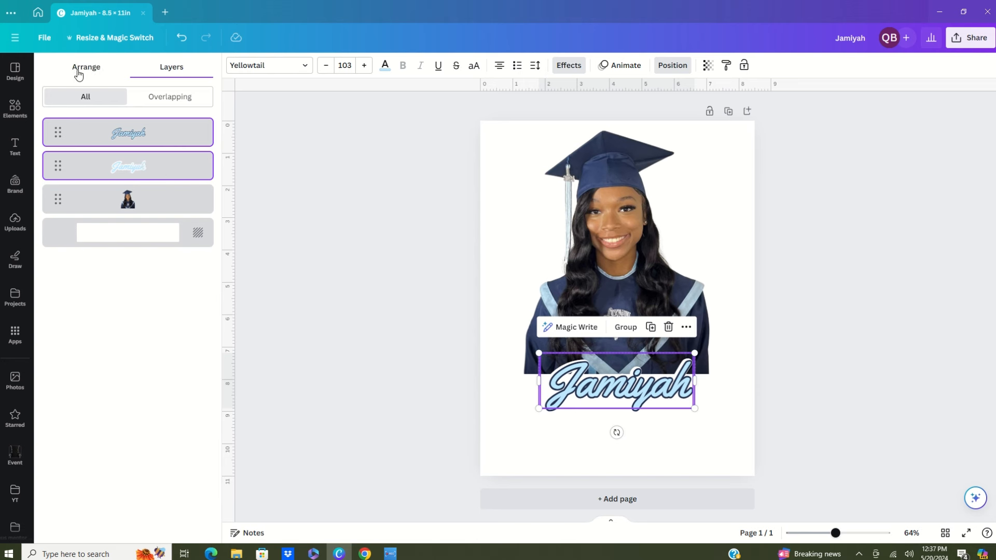
left_click(79, 70)
left_click(152, 182)
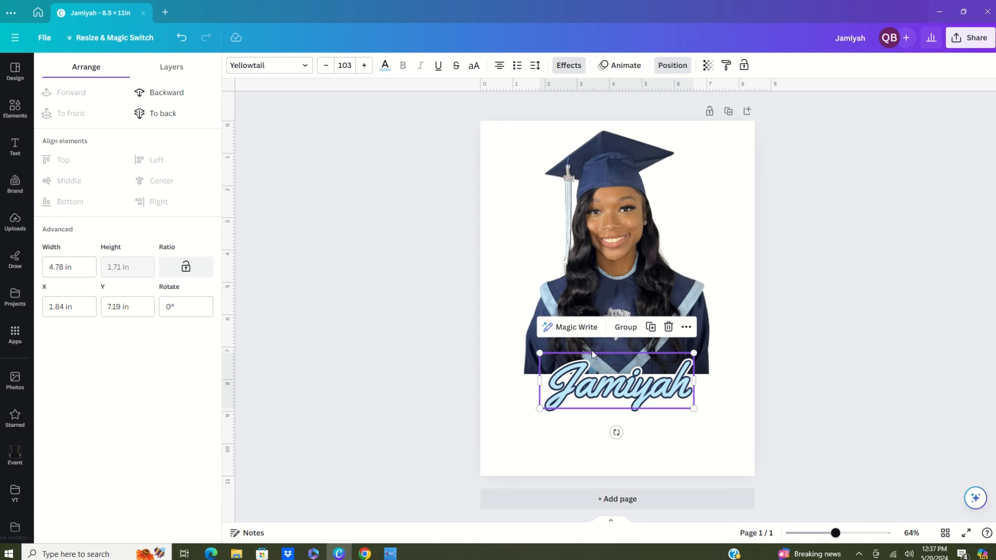
- Group the two name layers and raise the group over the bottom of the gown, to a Y position of about 6.54 in
left_click(626, 327)
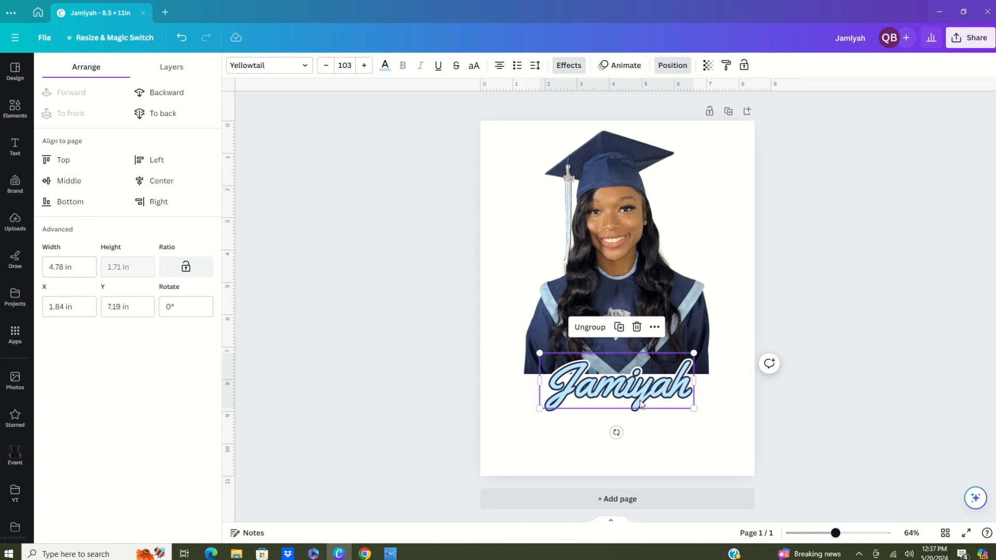
left_click_drag(640, 404, 641, 379)
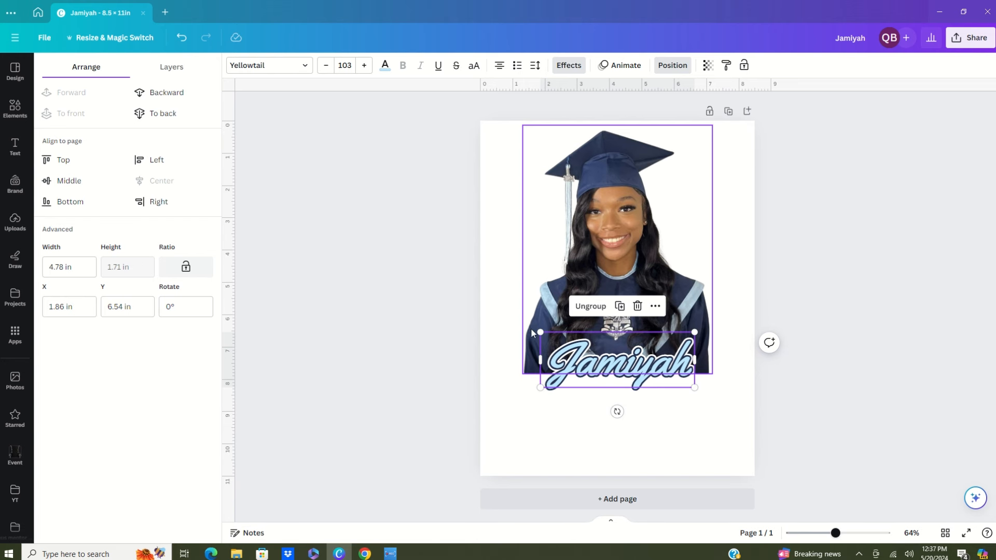
- Add a square photo frame, shrink it and place it just below the portrait
left_click(16, 110)
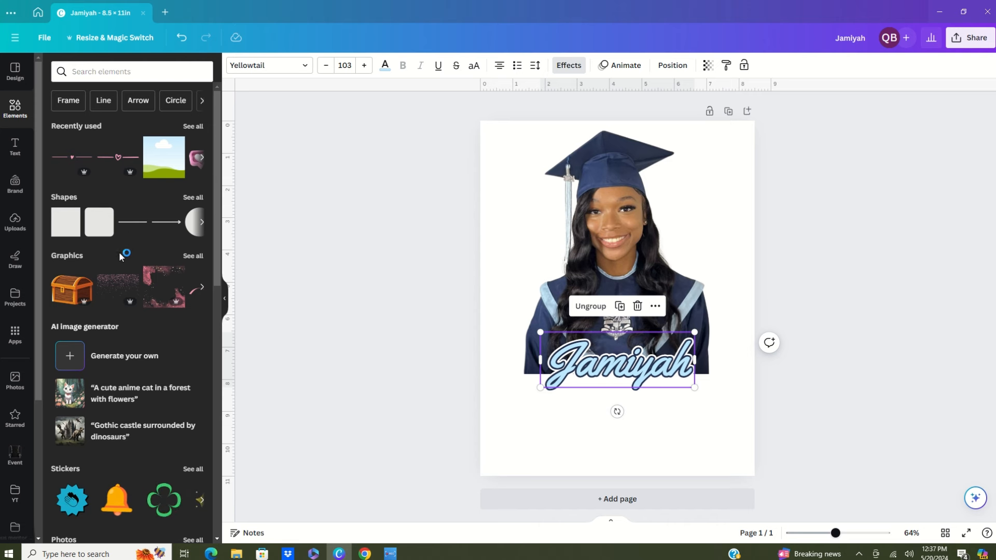
scroll(117, 256, "down", 3)
scroll(116, 260, "down", 12)
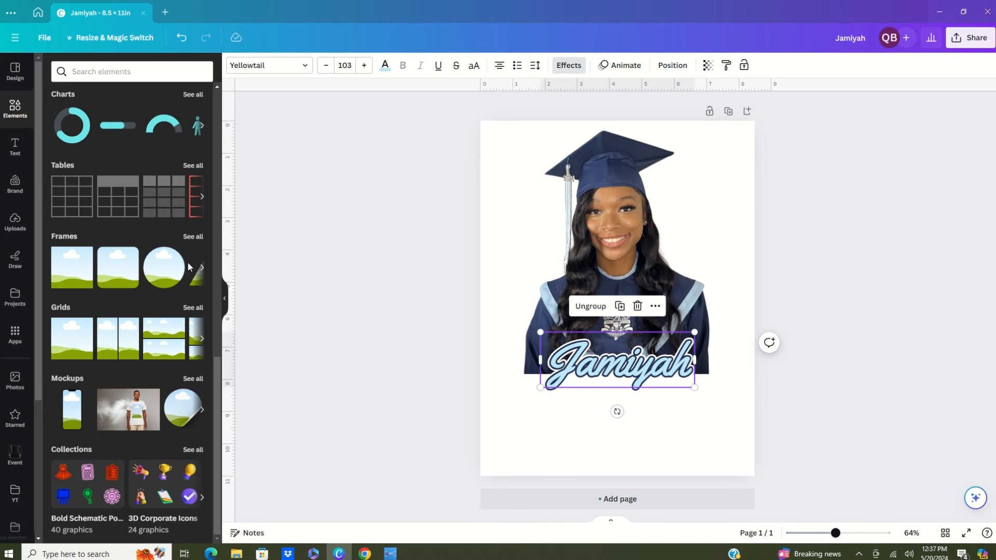
left_click(72, 277)
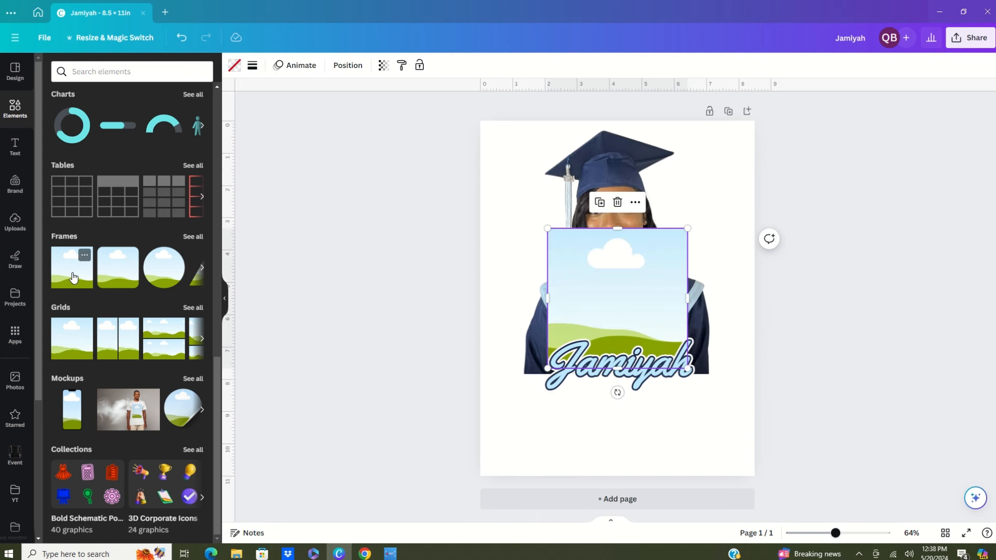
left_click_drag(617, 278, 629, 374)
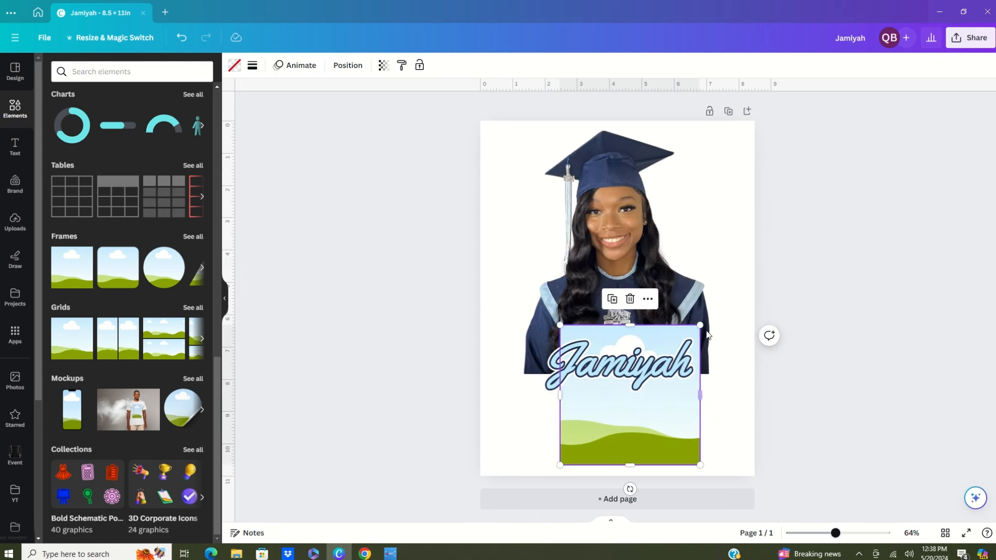
left_click_drag(698, 327, 635, 389)
left_click_drag(580, 445, 627, 418)
- Duplicate the frame twice to form a row of three, and scale the row to the portrait's width with frames about 1.87 in square
left_click(548, 347)
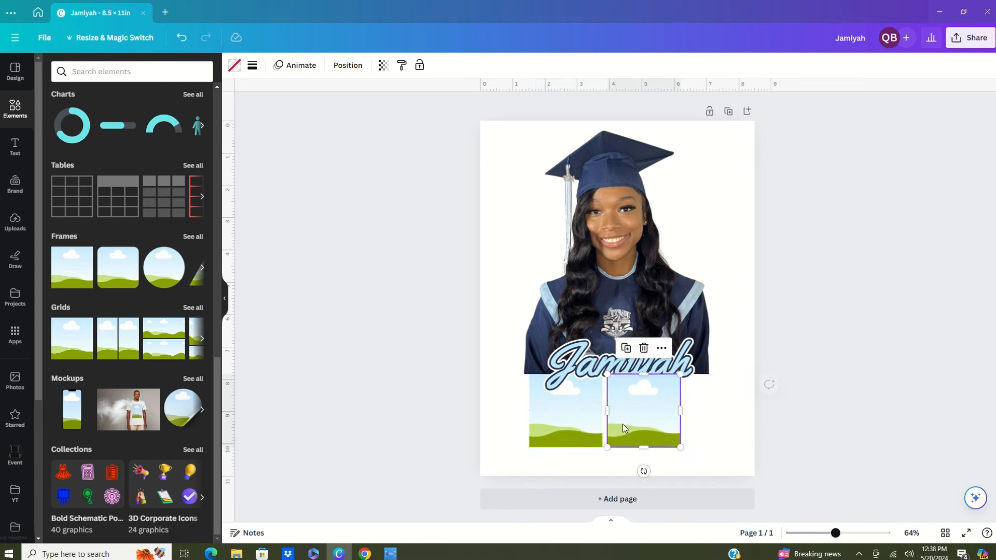
left_click(626, 347)
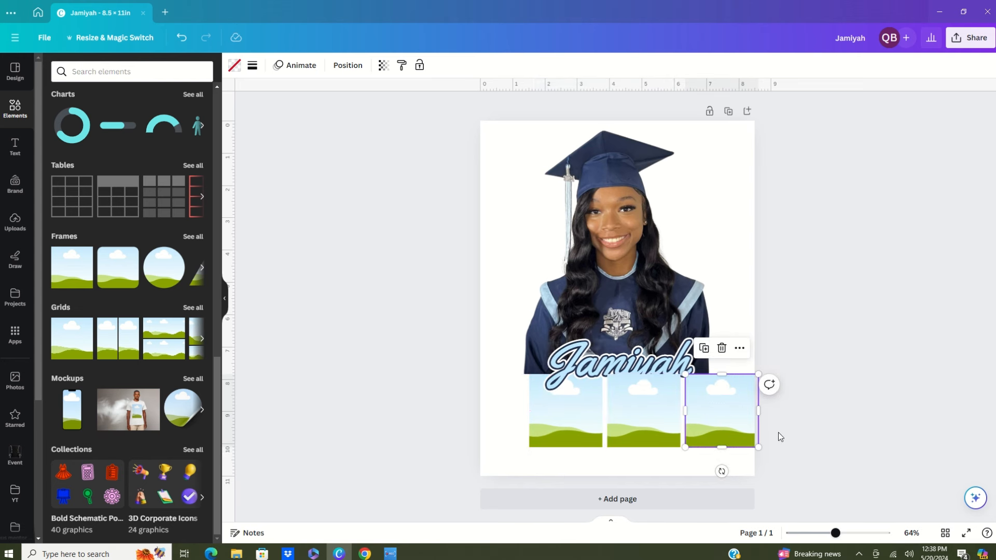
left_click_drag(784, 431, 545, 424)
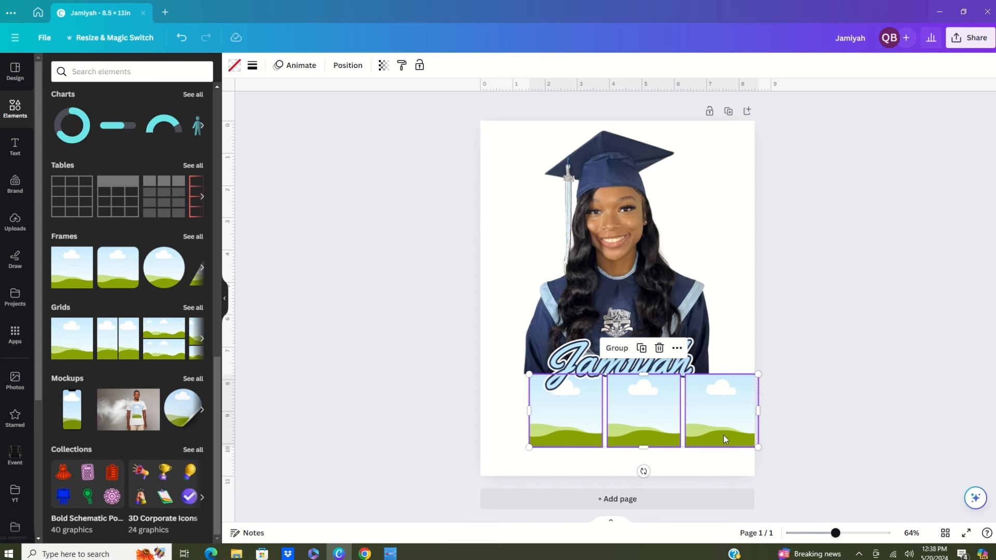
left_click_drag(723, 435, 706, 436)
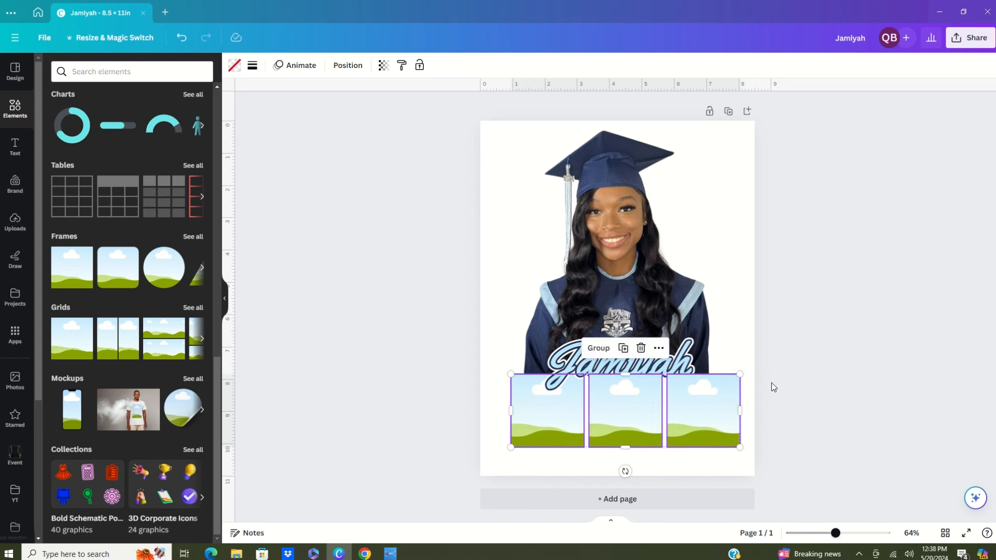
left_click_drag(740, 374, 712, 383)
left_click_drag(511, 382, 522, 386)
left_click_drag(618, 433, 617, 419)
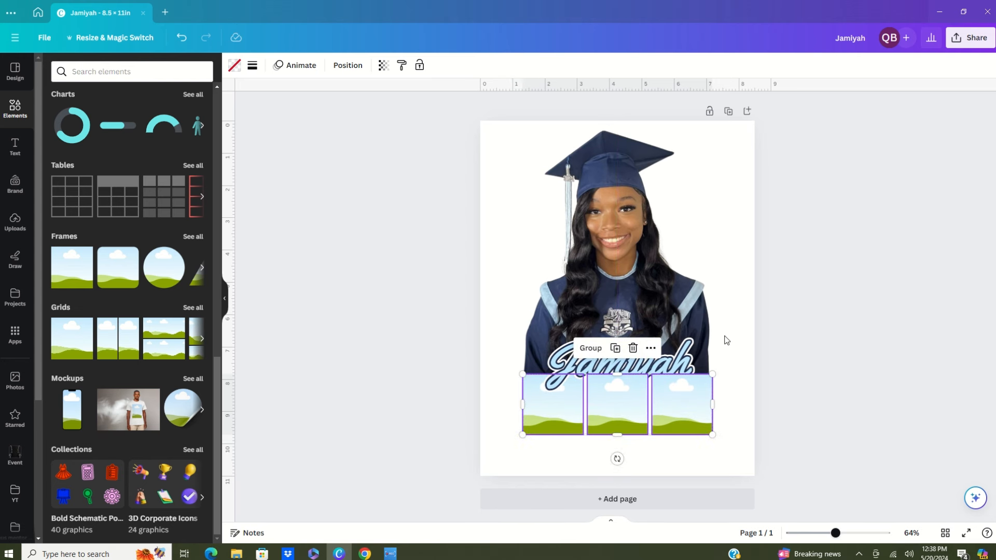
- Reorder the layers so that the grouped name sits above all three photo frames
left_click(356, 72)
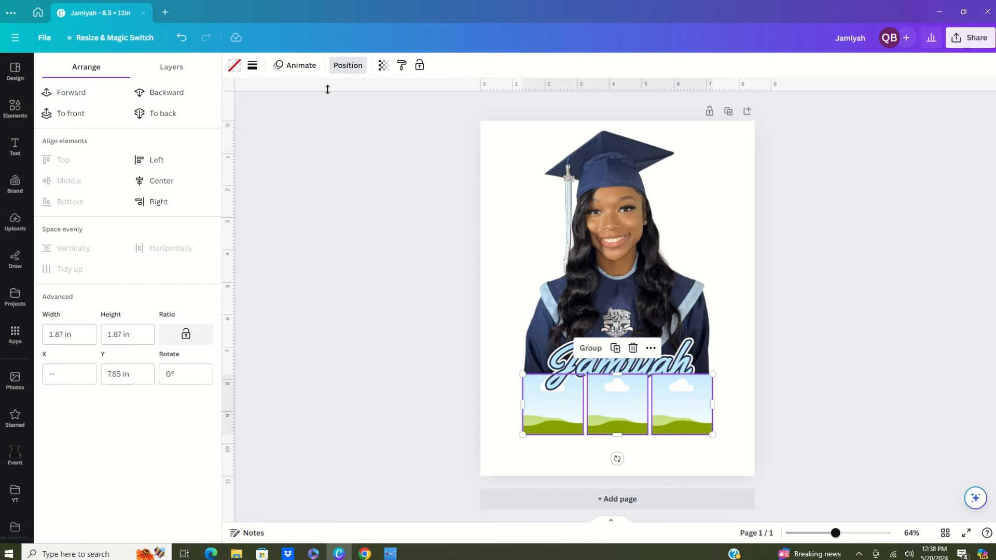
left_click(160, 73)
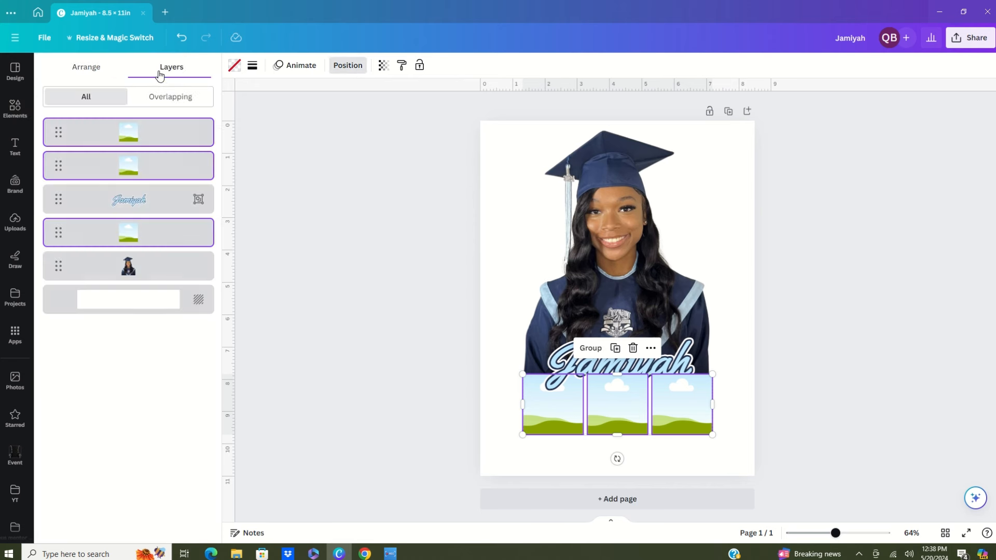
left_click_drag(151, 173, 154, 224)
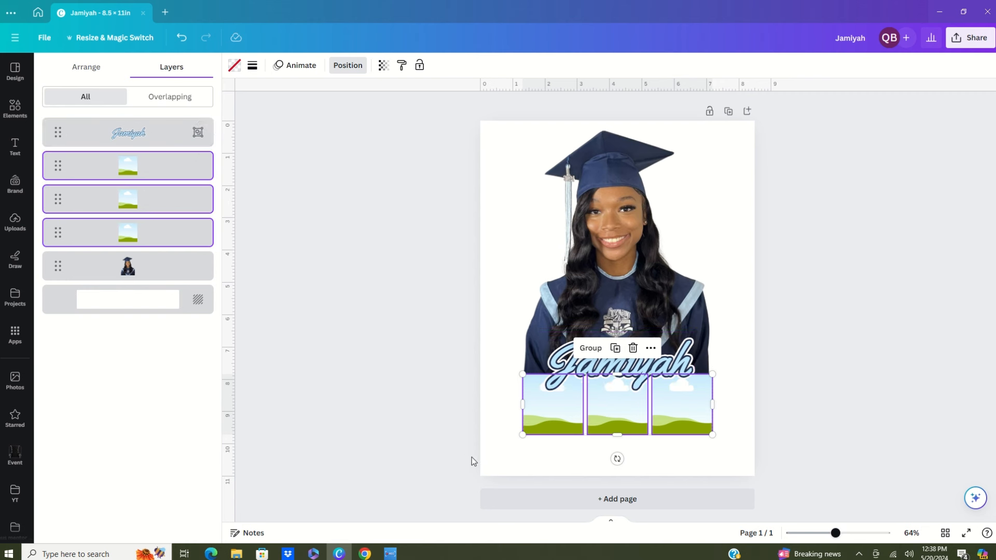
left_click(496, 434)
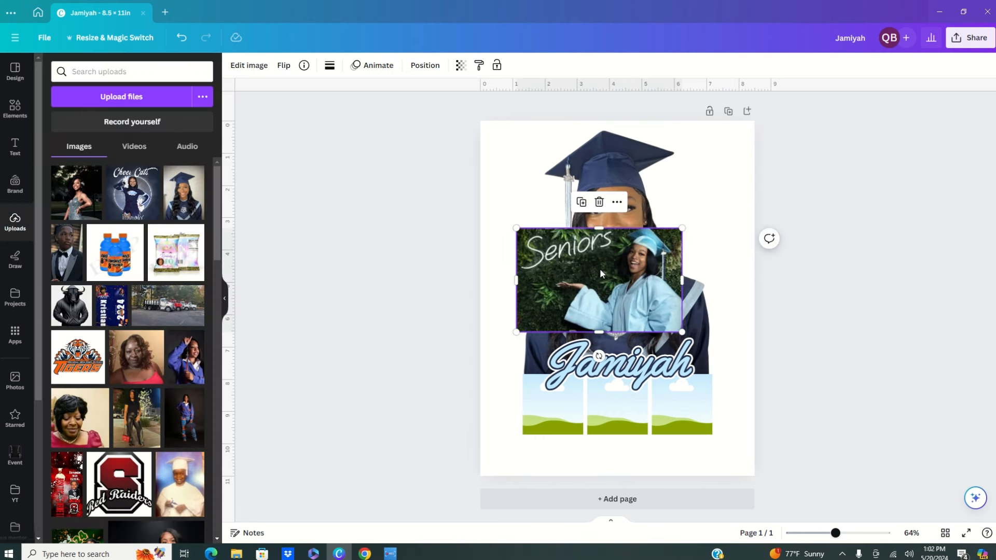
- Fill the right frame with the Seniors photo, checking its crop, and the middle frame with the uploaded Cheer Cats image
left_click_drag(599, 269, 676, 410)
double_click(698, 412)
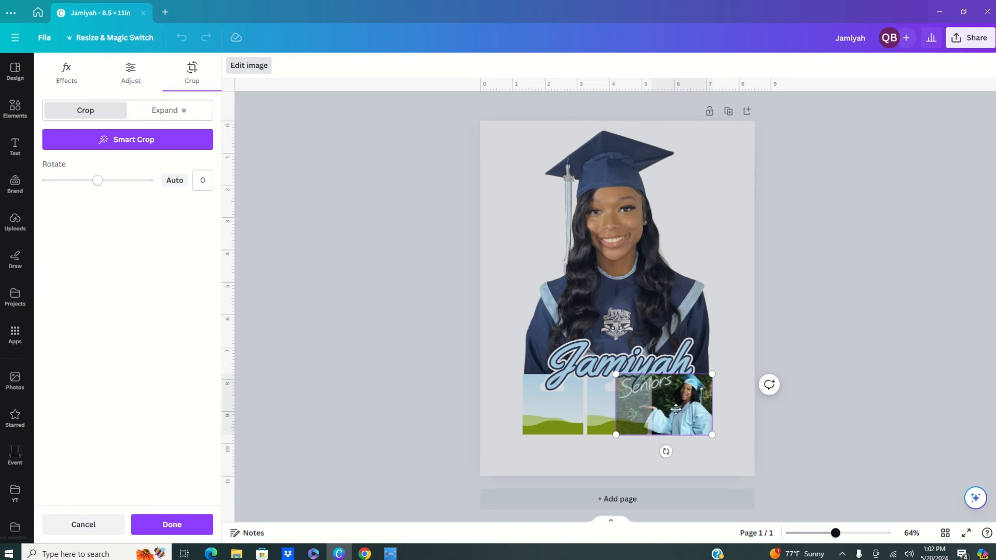
left_click(186, 528)
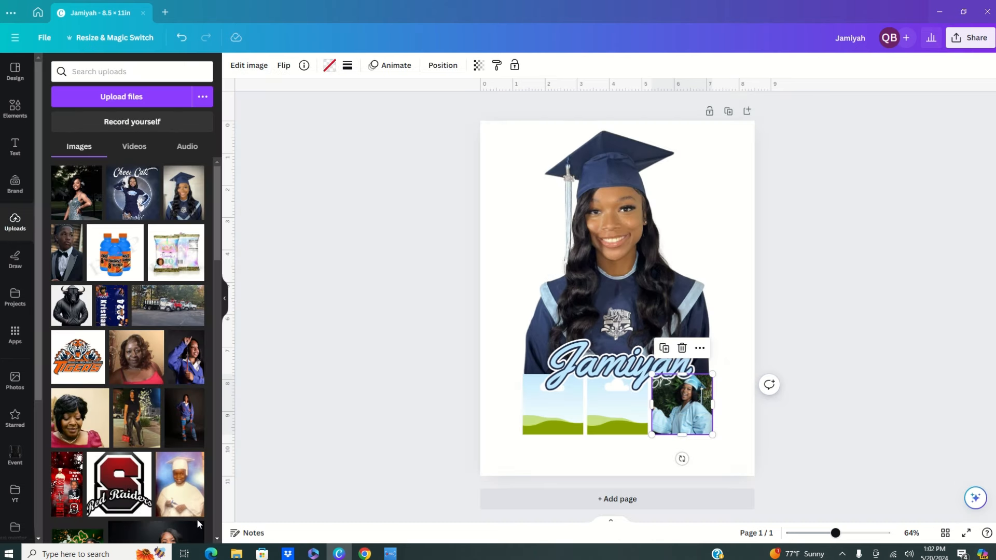
left_click(129, 205)
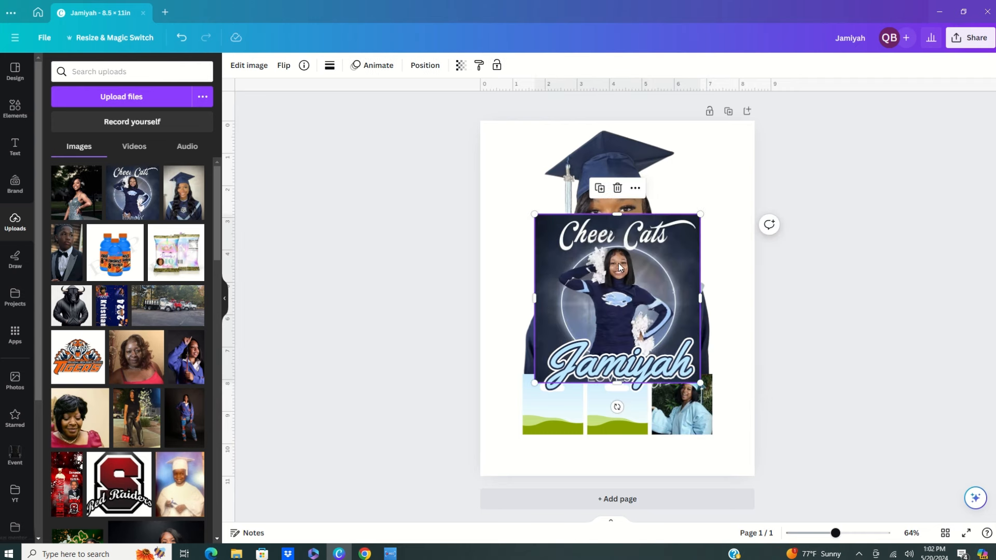
left_click_drag(619, 266, 627, 423)
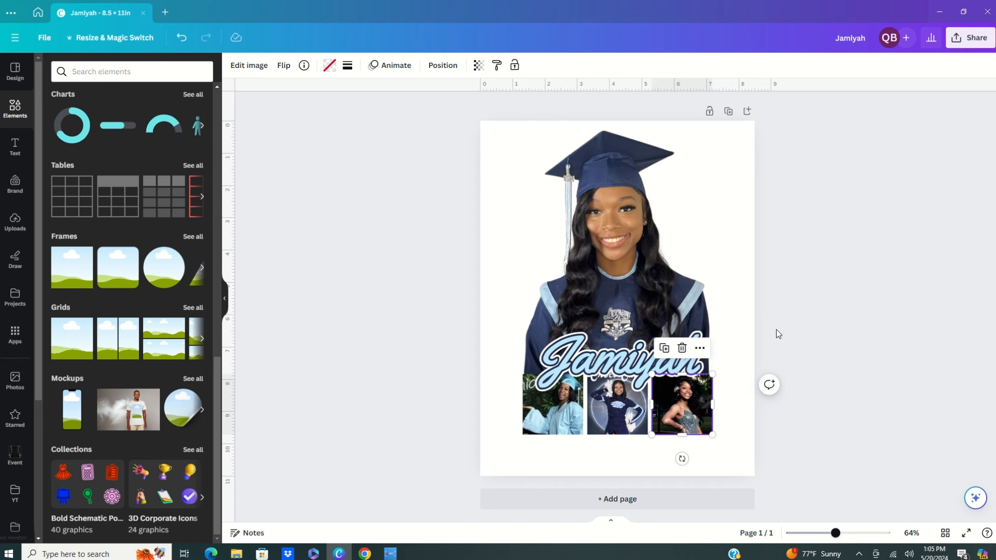
- Add a text box and set its font to Yearbook Solid at size 30
left_click(776, 333)
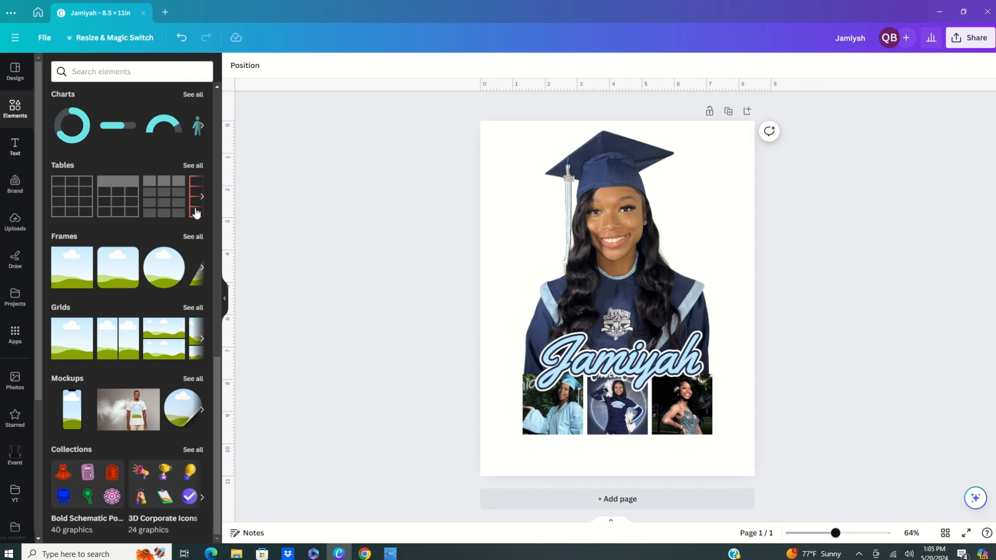
key("t")
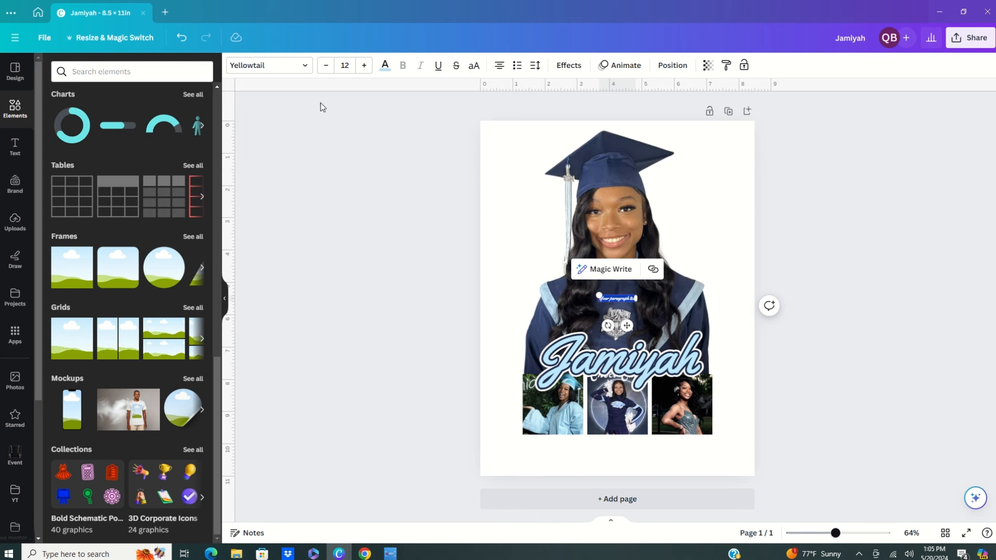
left_click(291, 67)
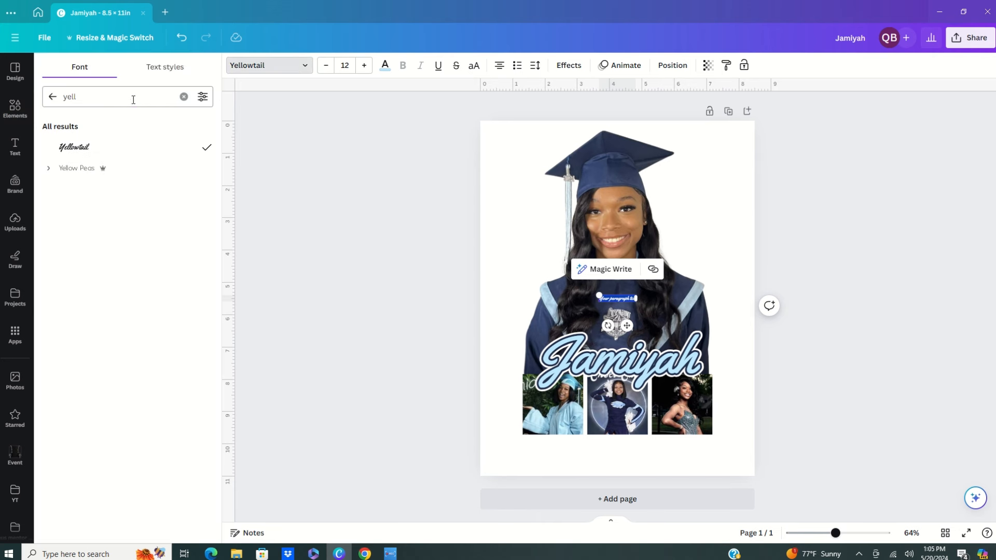
left_click(184, 97)
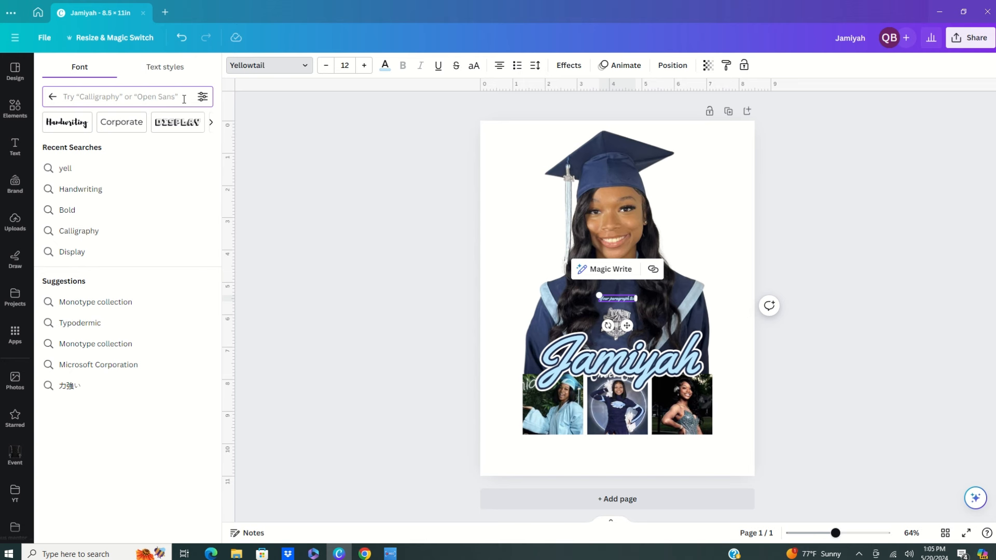
type("year")
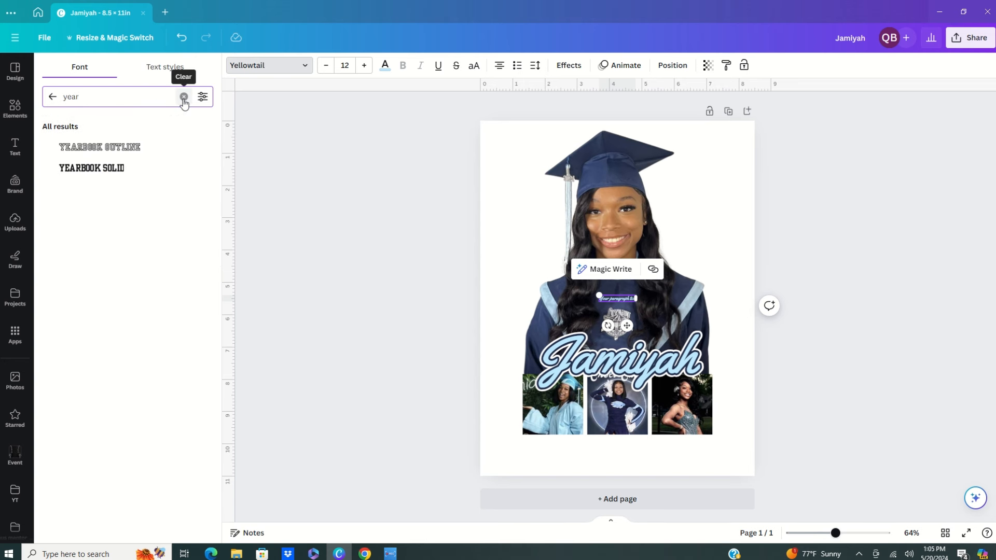
left_click(86, 168)
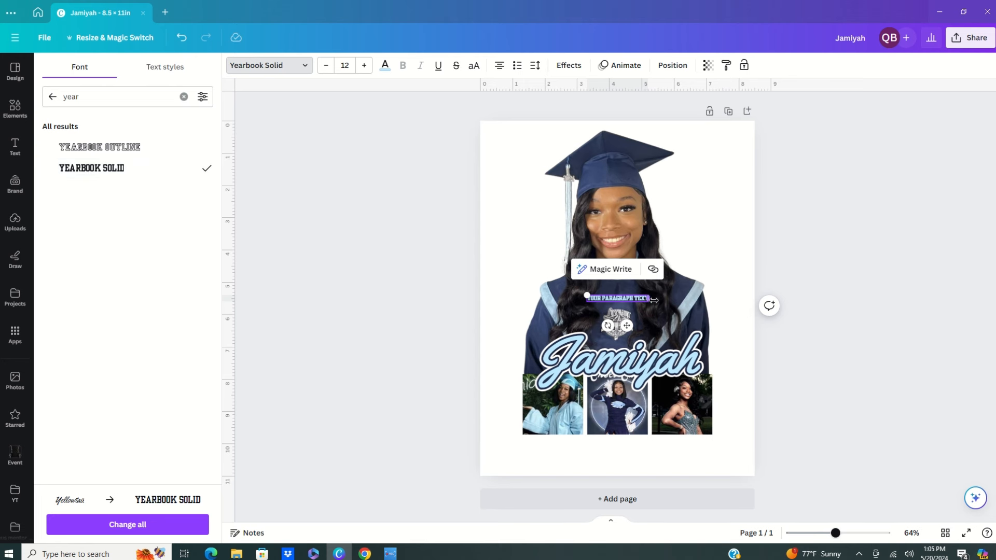
left_click(349, 63)
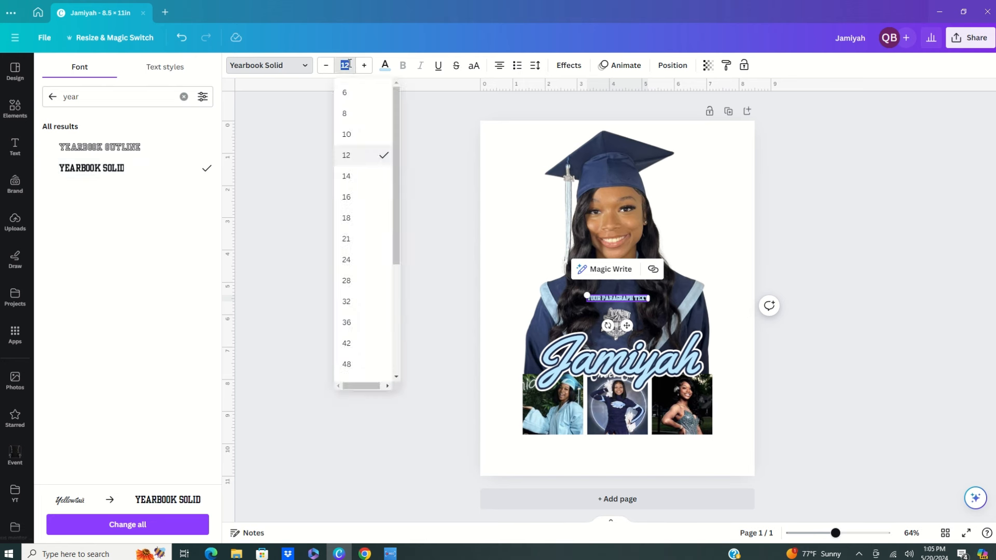
left_click(350, 62)
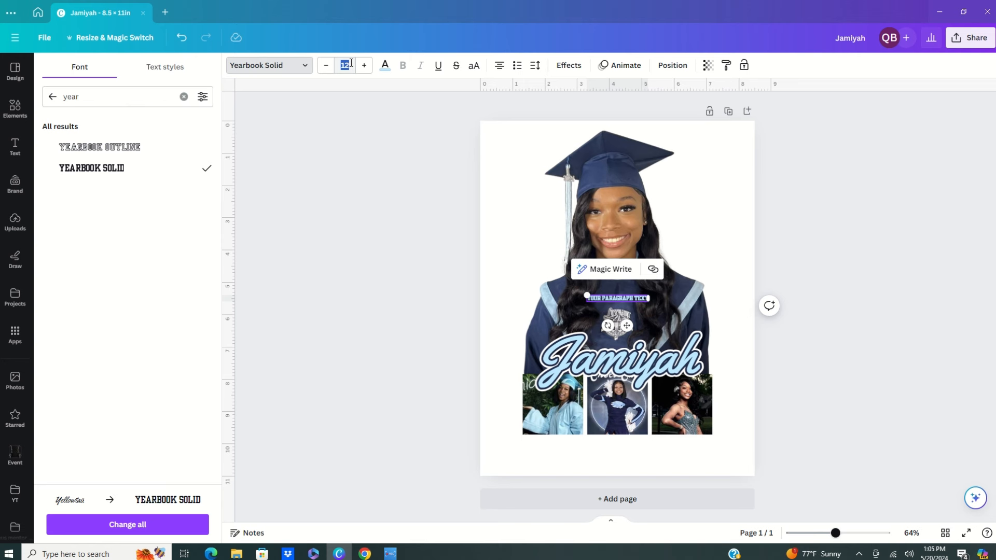
type("30")
key("Return")
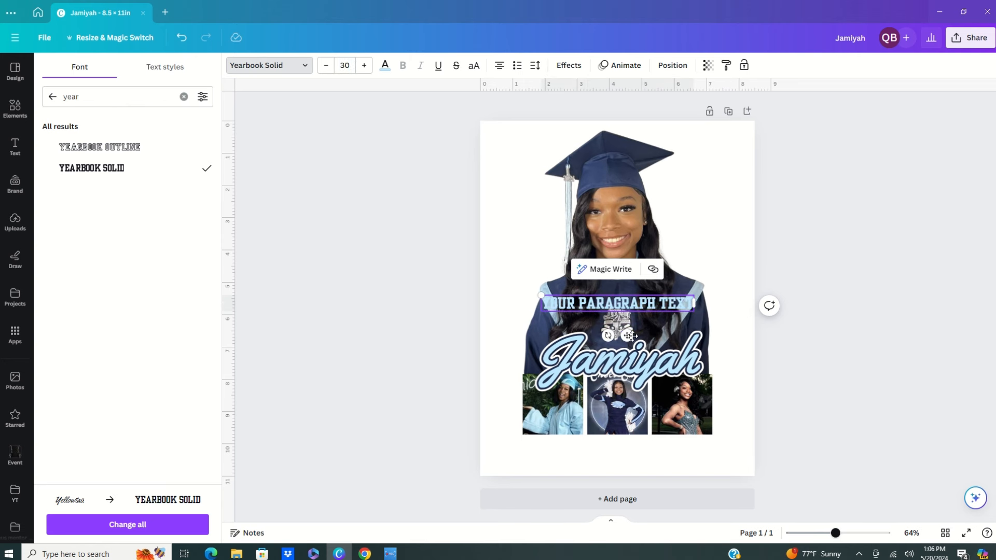
- Move the text box just below the photo row and replace its text with CONGRATS
left_click_drag(630, 335, 625, 476)
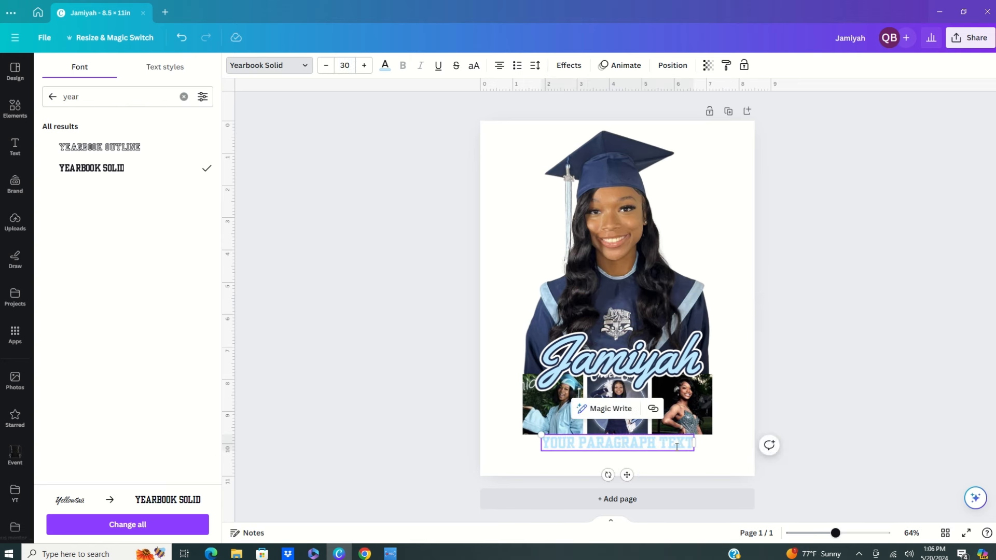
left_click_drag(691, 443, 544, 443)
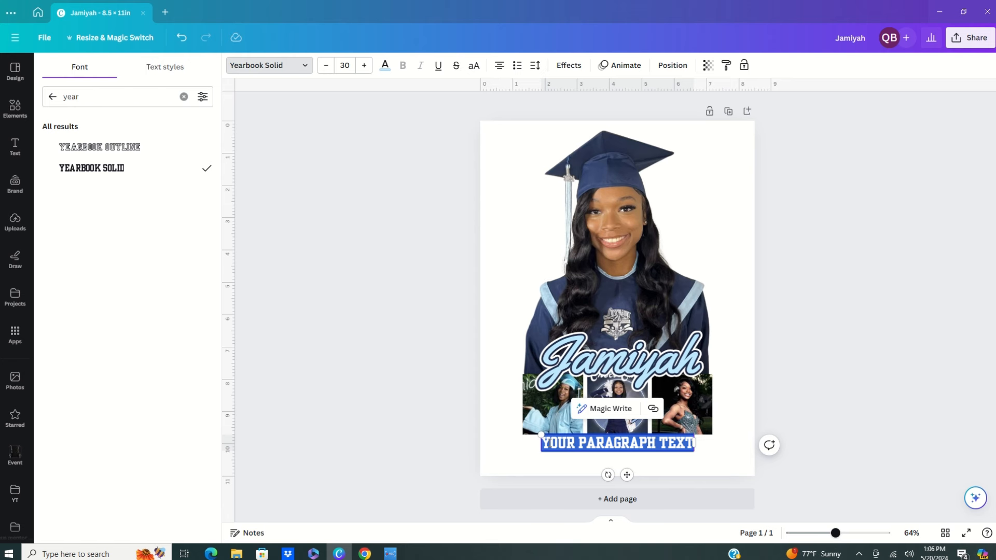
type("CONGRATS")
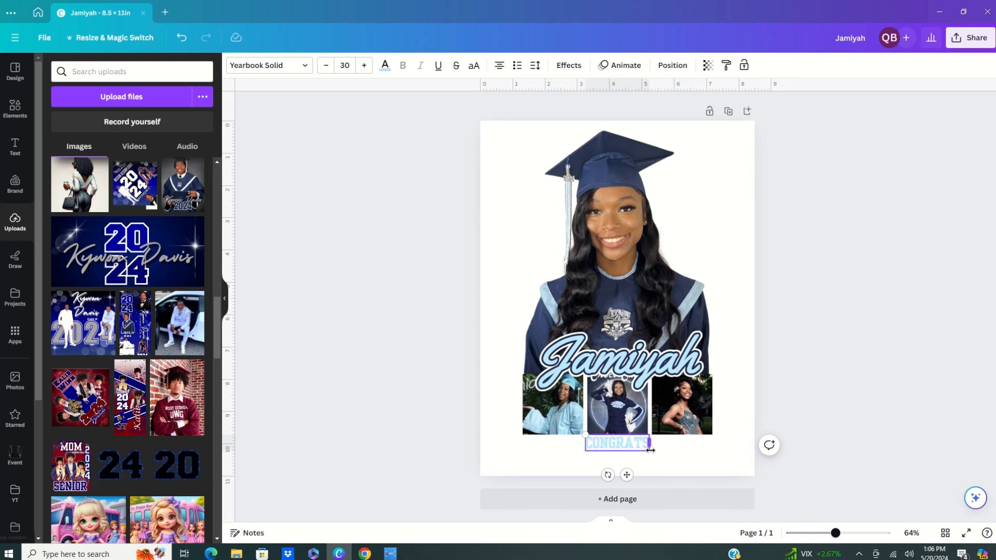
- Enlarge the CONGRATS text to about the photo row's width, font size about 90.8, and centre it on the portrait
left_click_drag(650, 450, 720, 488)
left_click_drag(585, 434, 522, 419)
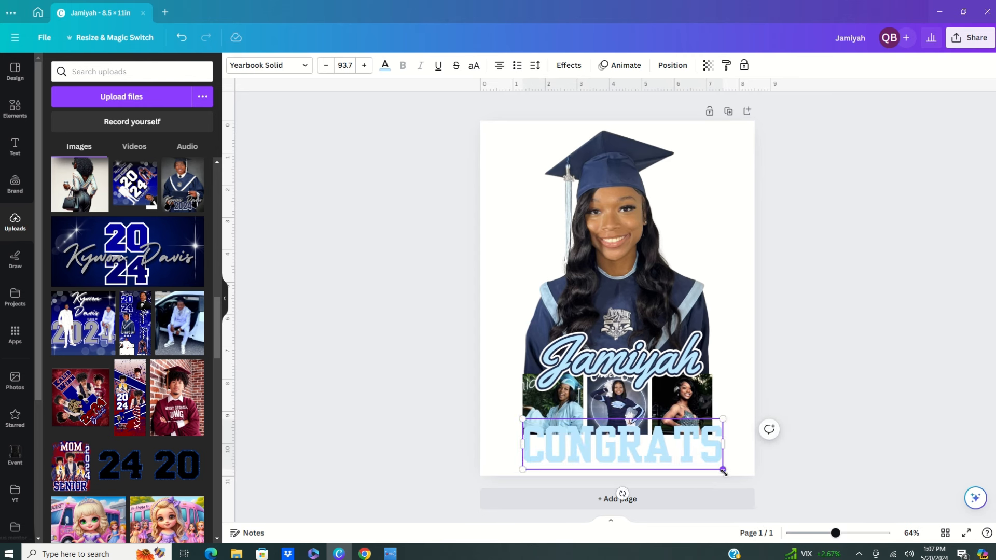
left_click_drag(723, 472, 716, 468)
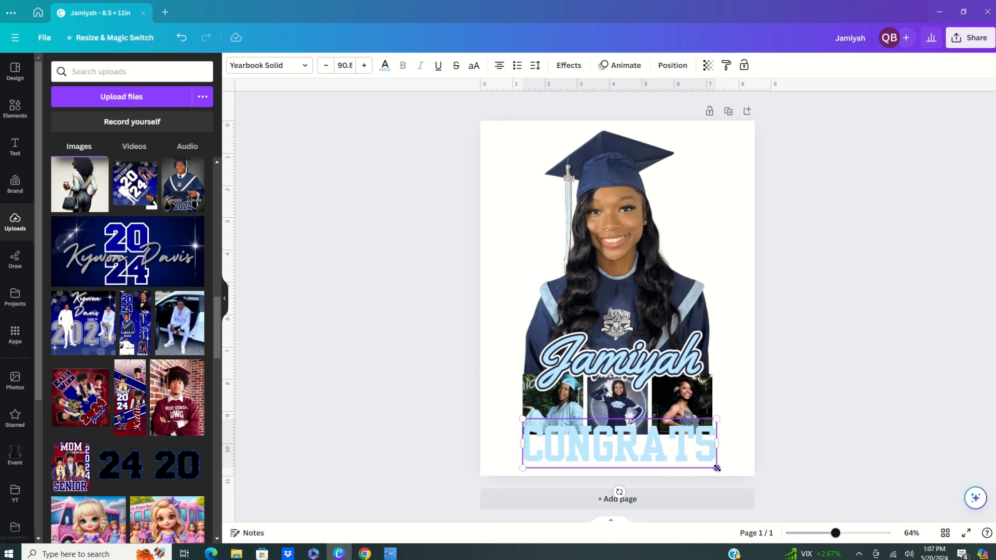
left_click(502, 404)
left_click_drag(526, 441, 523, 440)
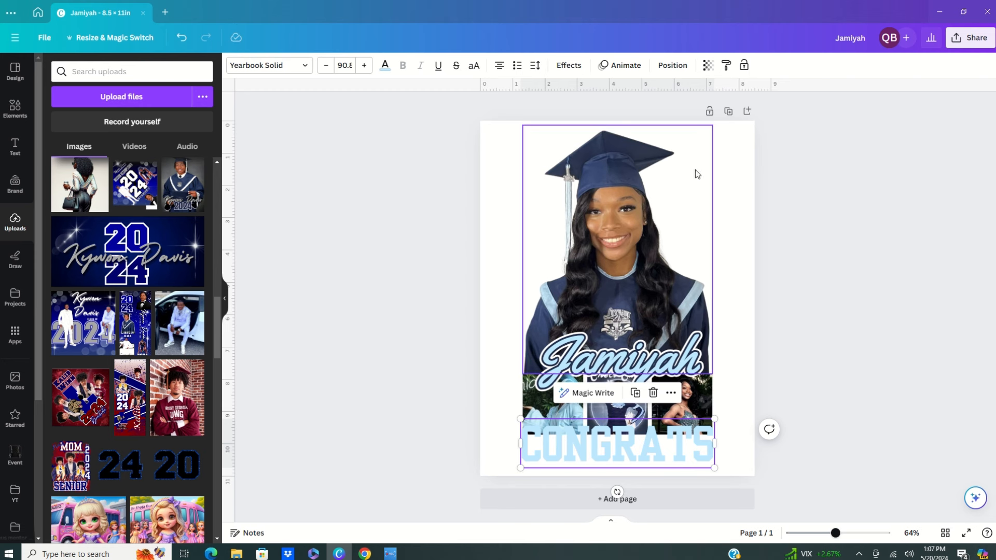
- Colour the CONGRATS text dark navy from the brand palette and give it a white outline of thickness 50
left_click(565, 75)
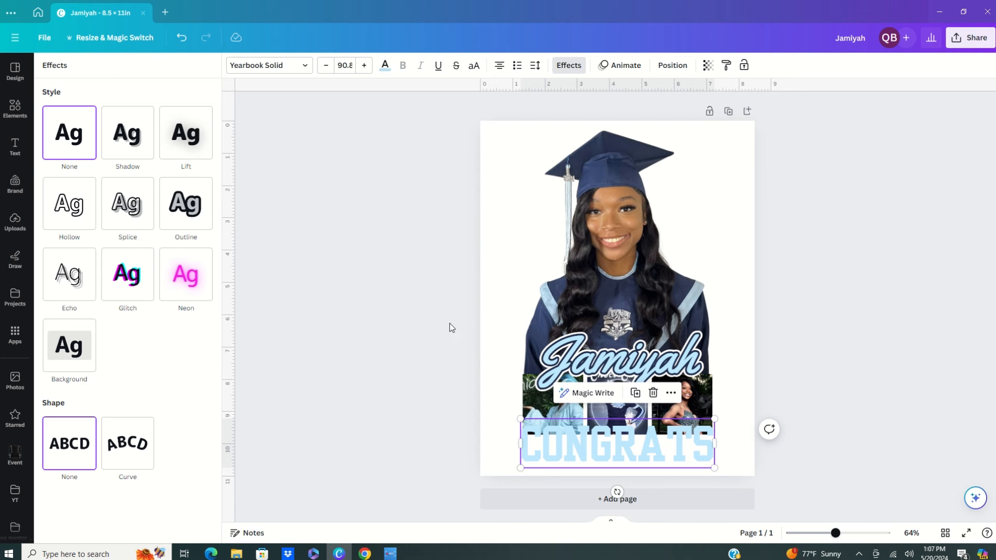
left_click(384, 65)
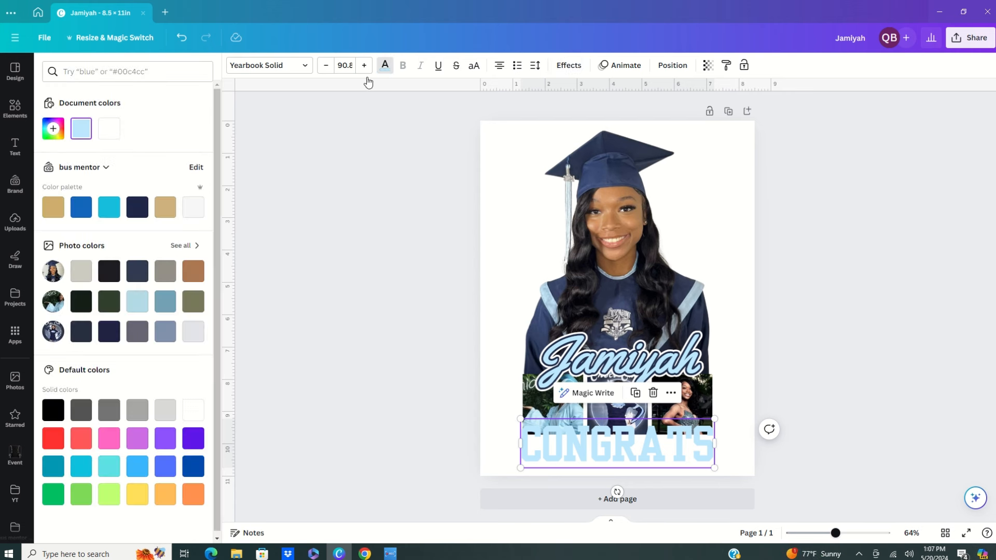
left_click(137, 213)
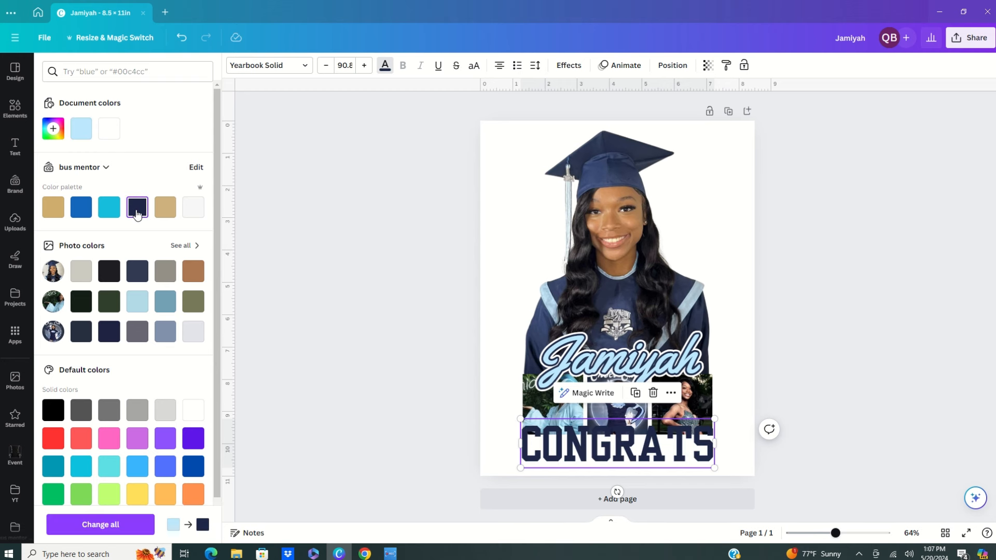
left_click(568, 67)
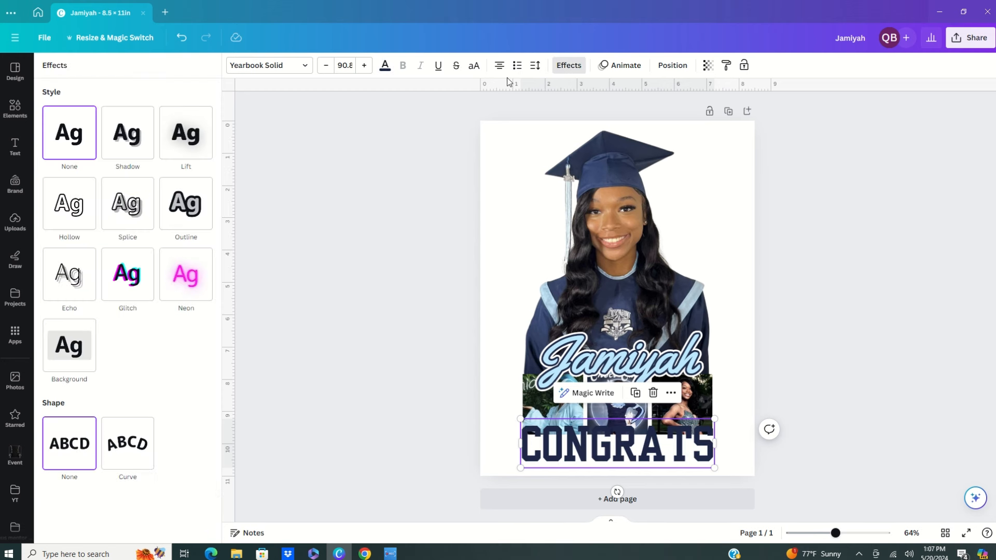
left_click(187, 207)
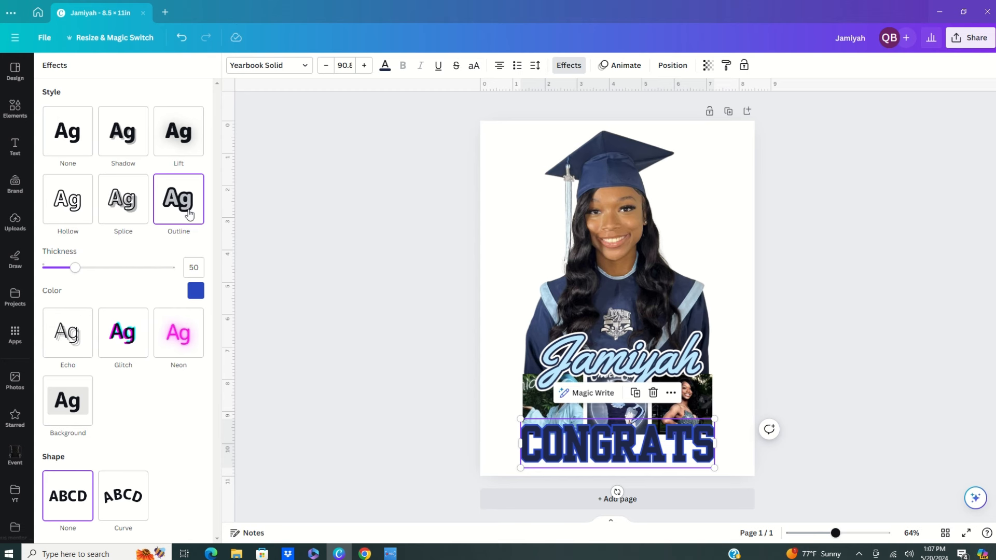
left_click(196, 291)
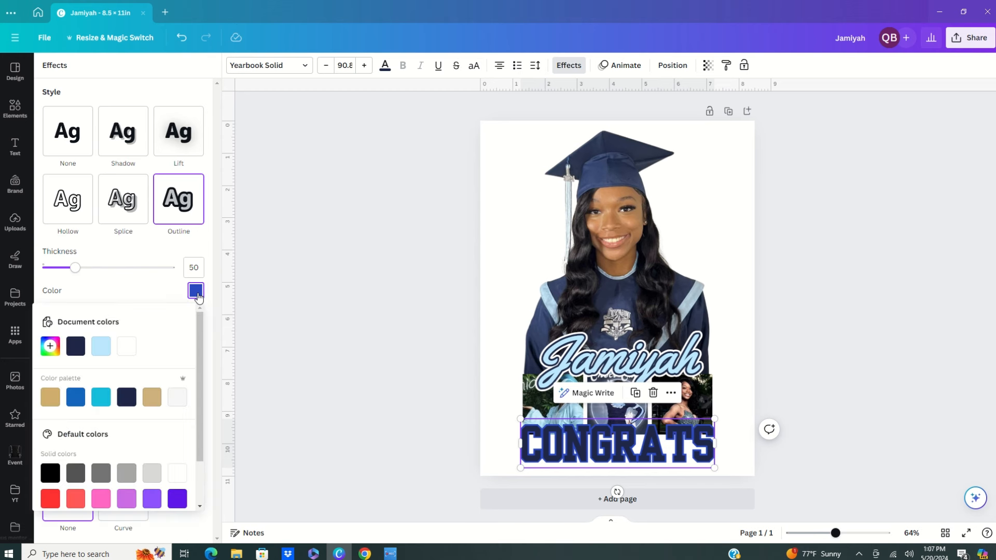
left_click(133, 349)
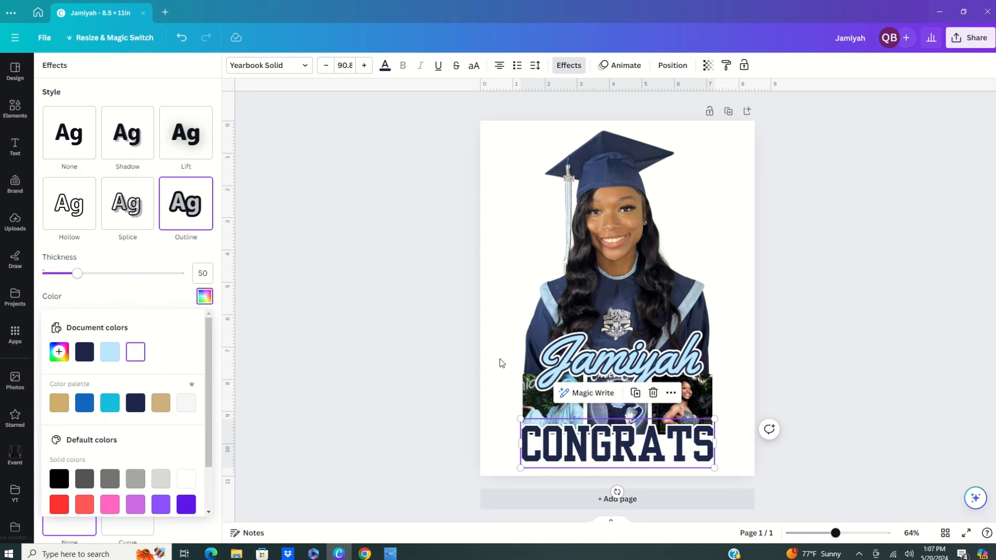
- Duplicate CONGRATS, move the copy down, and give the original a light blue #bce7ff outline of thickness 100
left_click(635, 393)
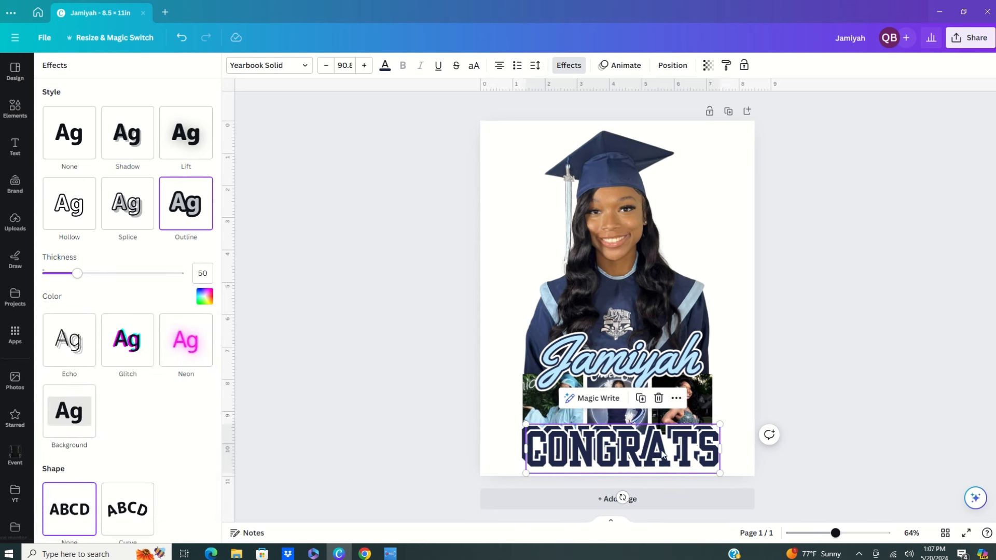
left_click_drag(662, 455, 662, 479)
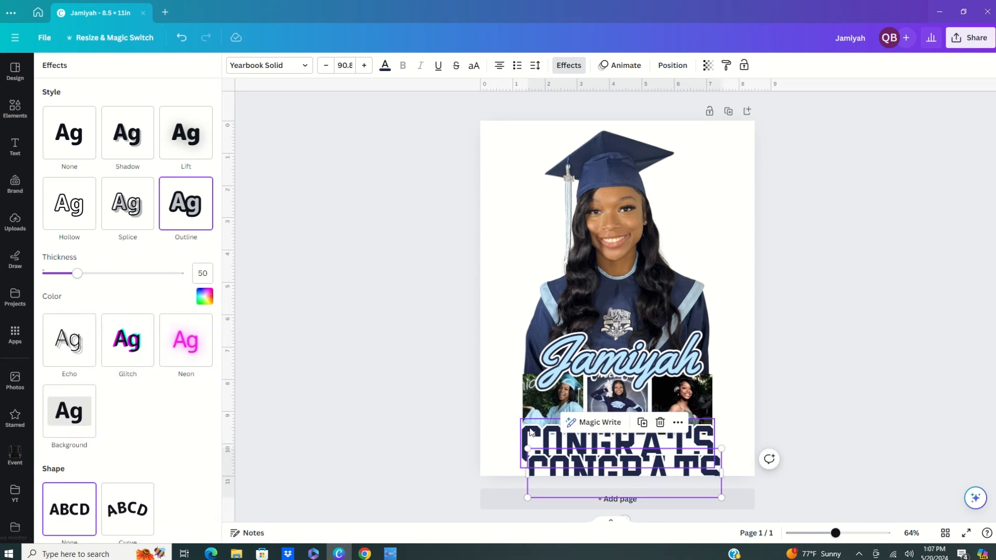
left_click(530, 432)
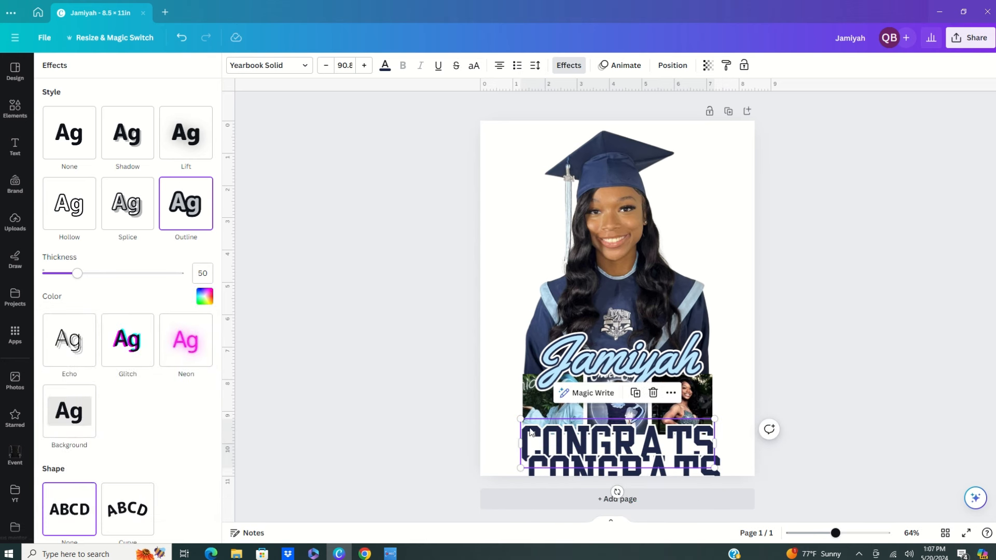
left_click(203, 297)
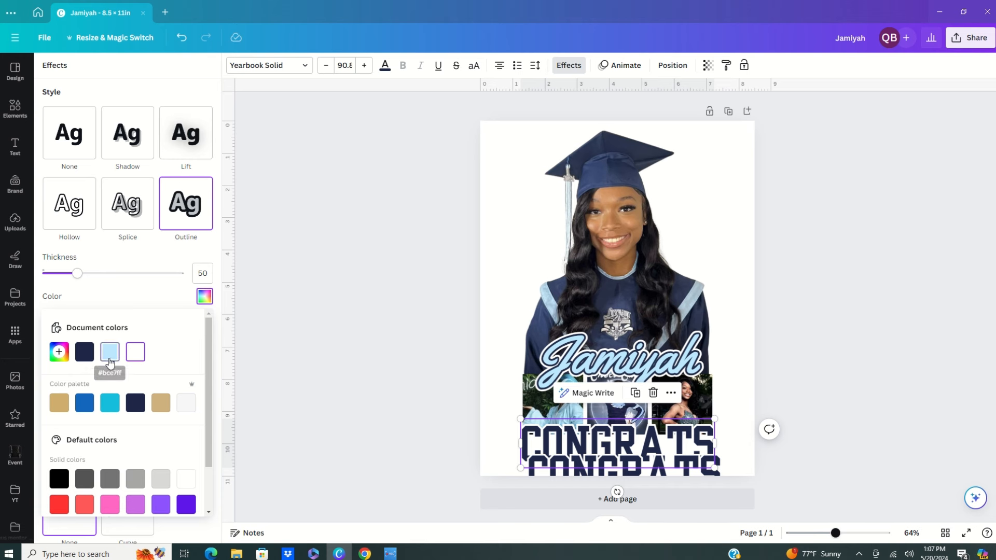
left_click(109, 358)
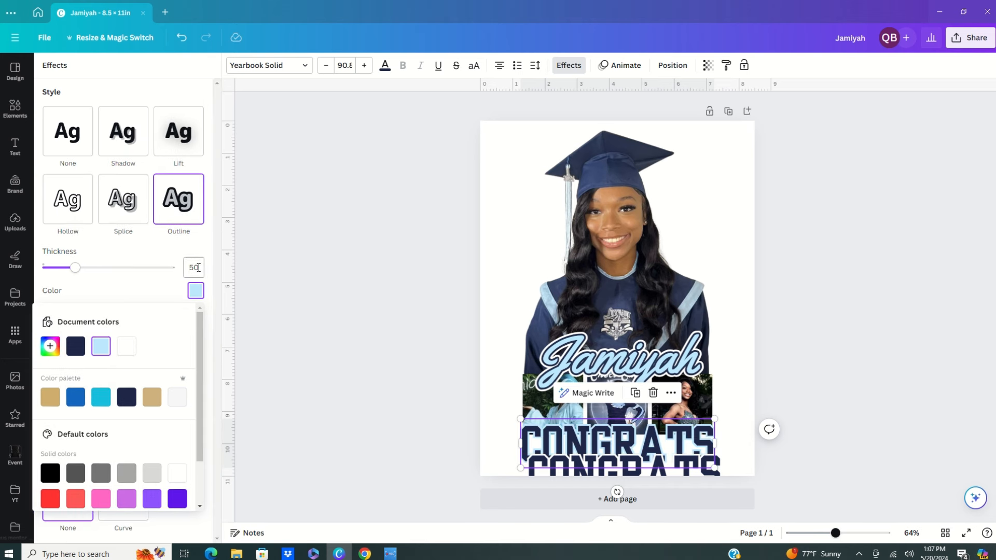
left_click(199, 267)
left_click(202, 264)
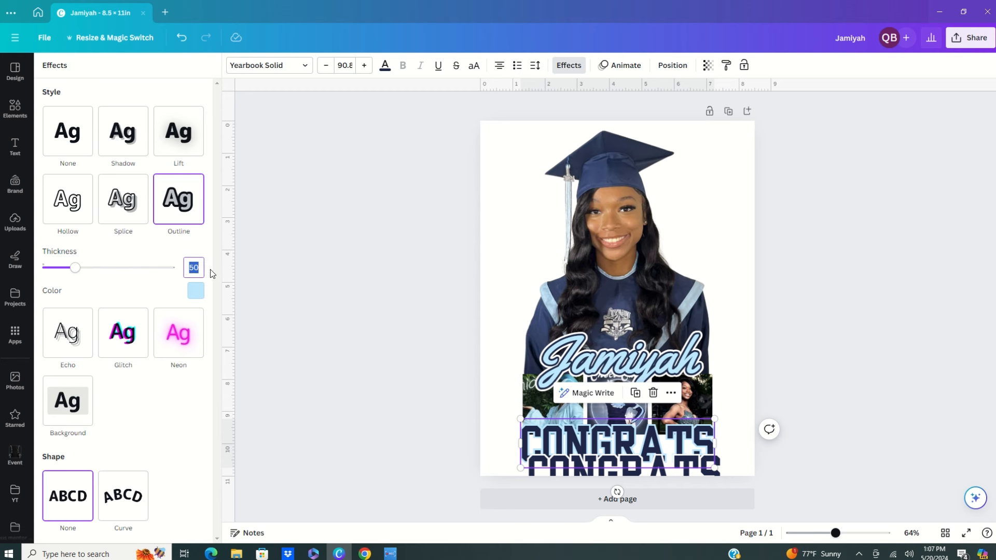
type("100")
key("Return")
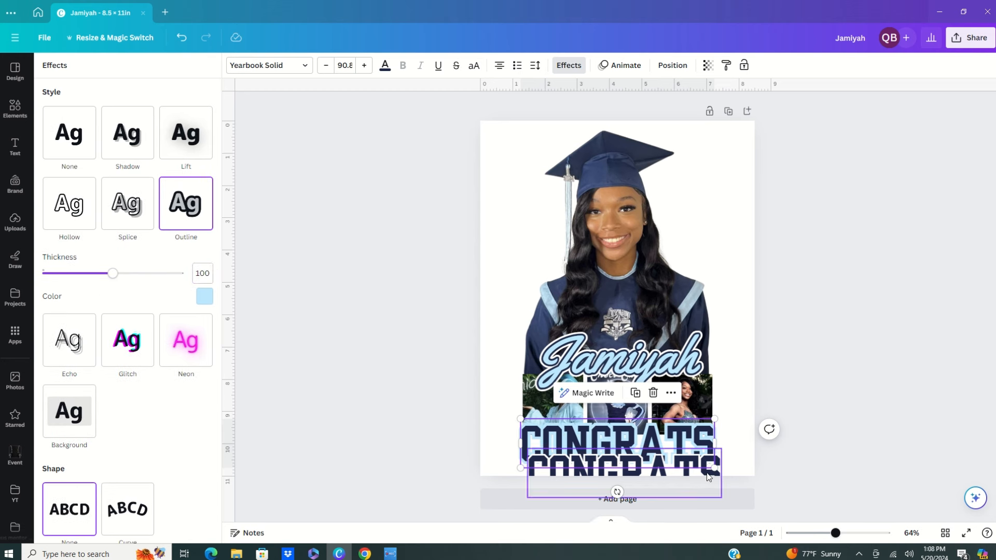
- Set the light blue outline's thickness to 120 and align the white-outlined CONGRATS copy exactly over the original
left_click_drag(707, 473, 700, 444)
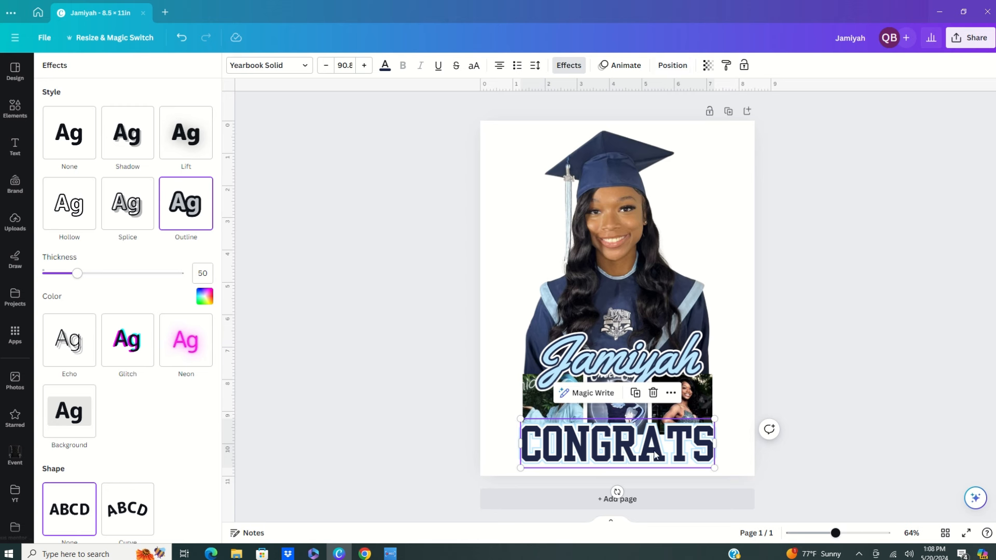
left_click_drag(654, 448, 653, 473)
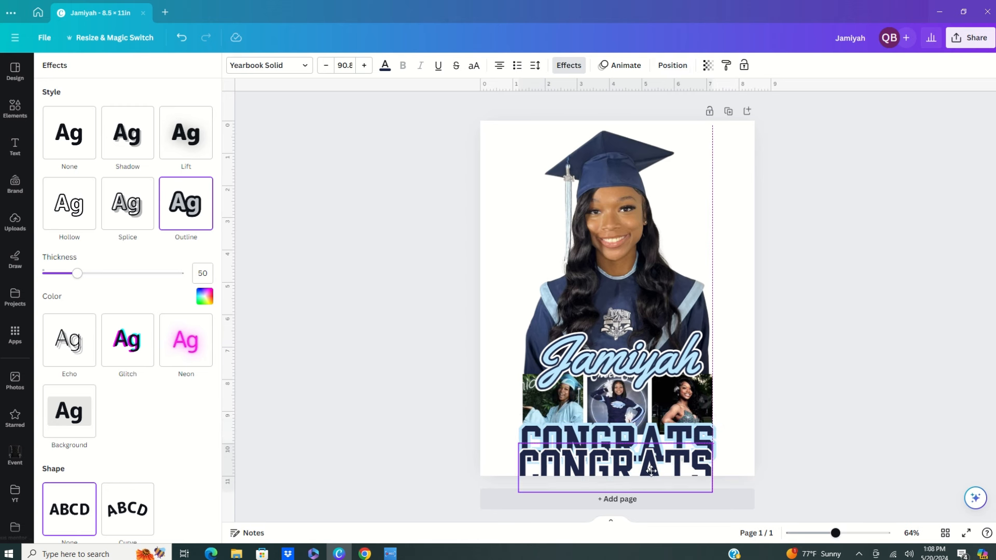
left_click(655, 432)
left_click(210, 273)
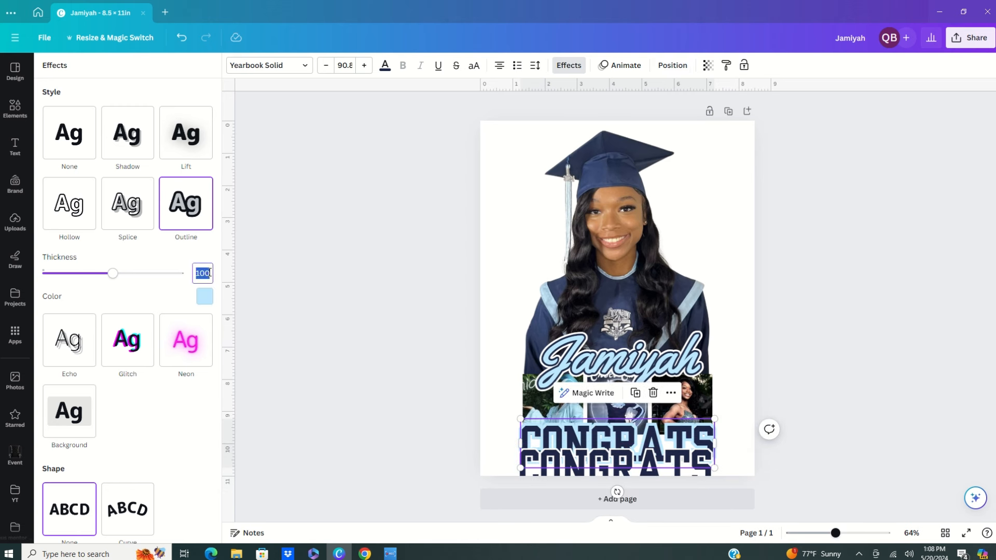
type("120")
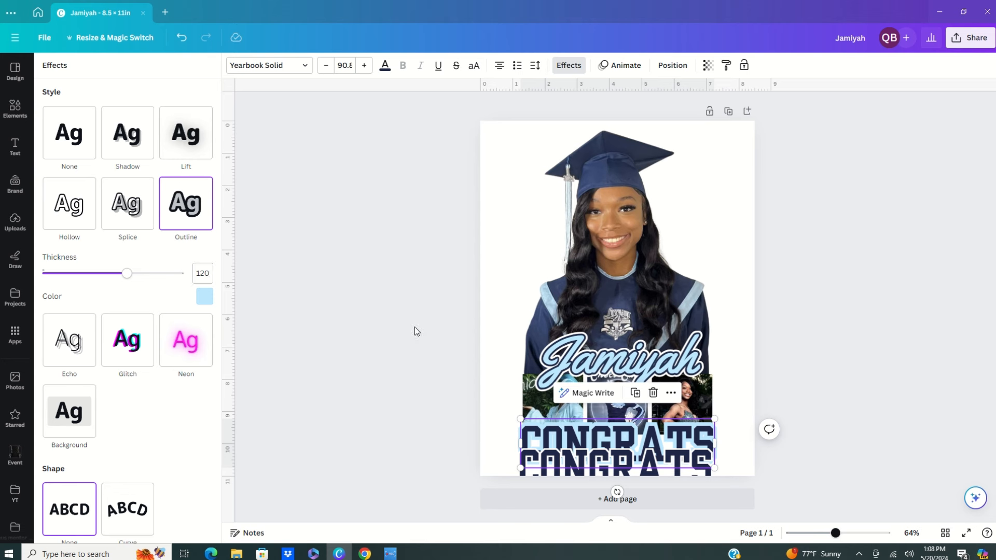
left_click(526, 475)
left_click_drag(526, 476, 526, 451)
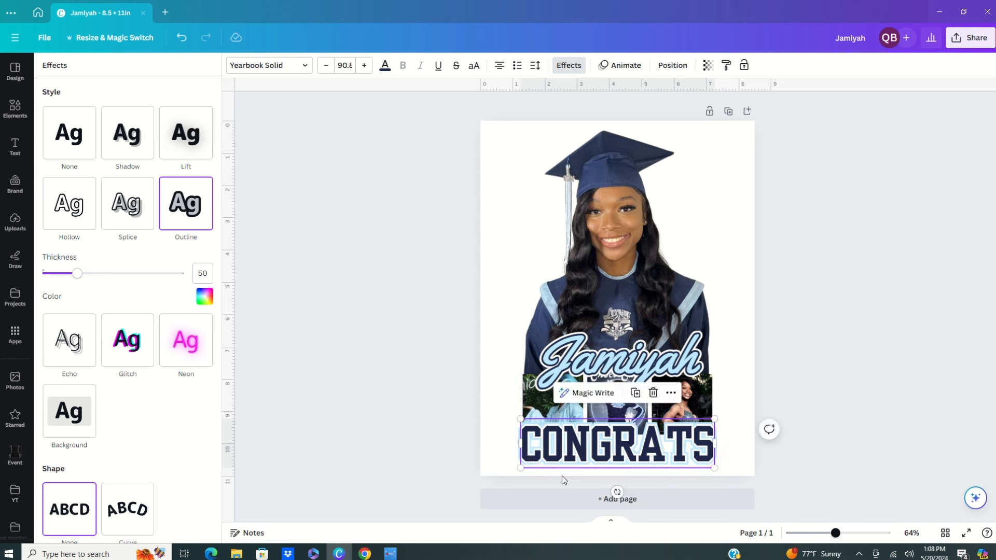
- Group the two stacked CONGRATS texts and move the group up slightly over the photo row
left_click(657, 65)
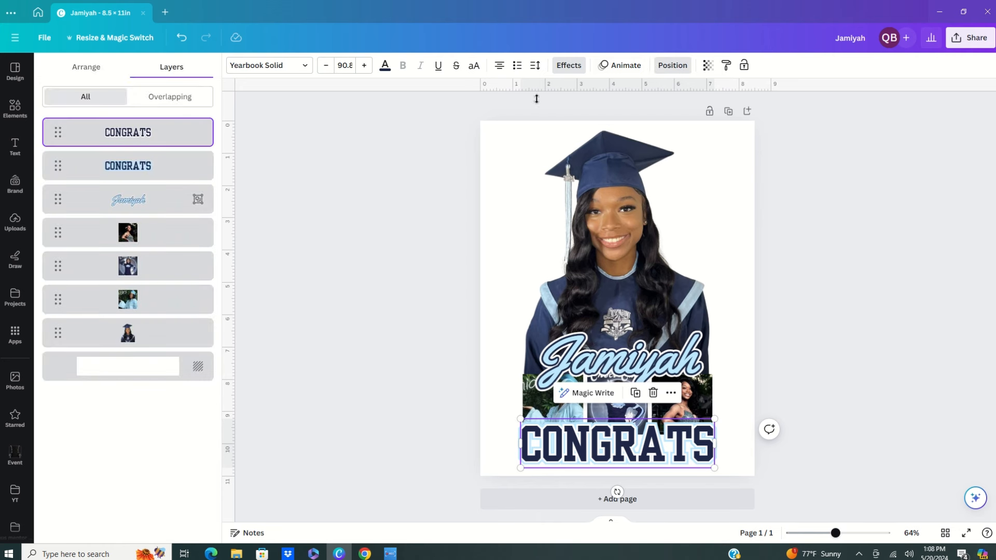
left_click(163, 170, "shift")
left_click(90, 69)
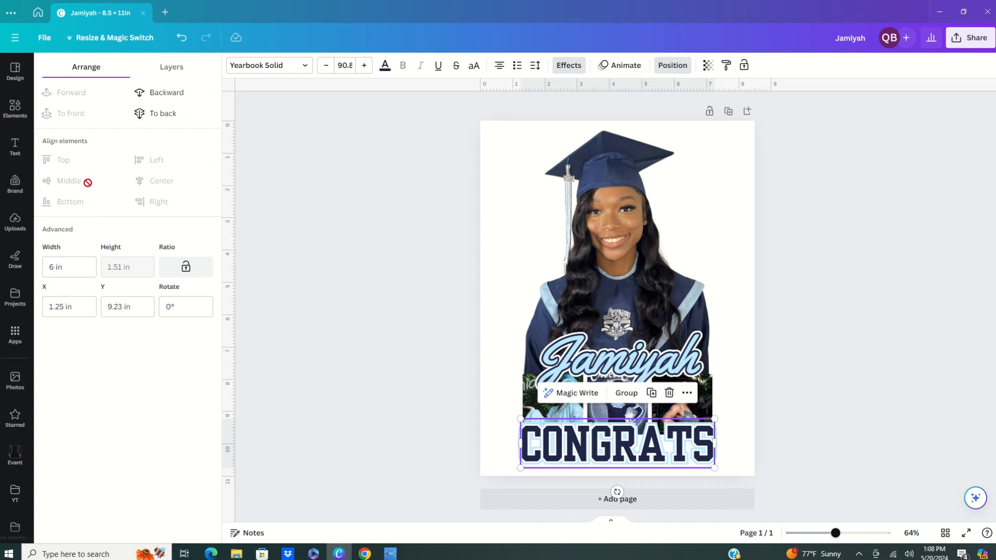
left_click(171, 68)
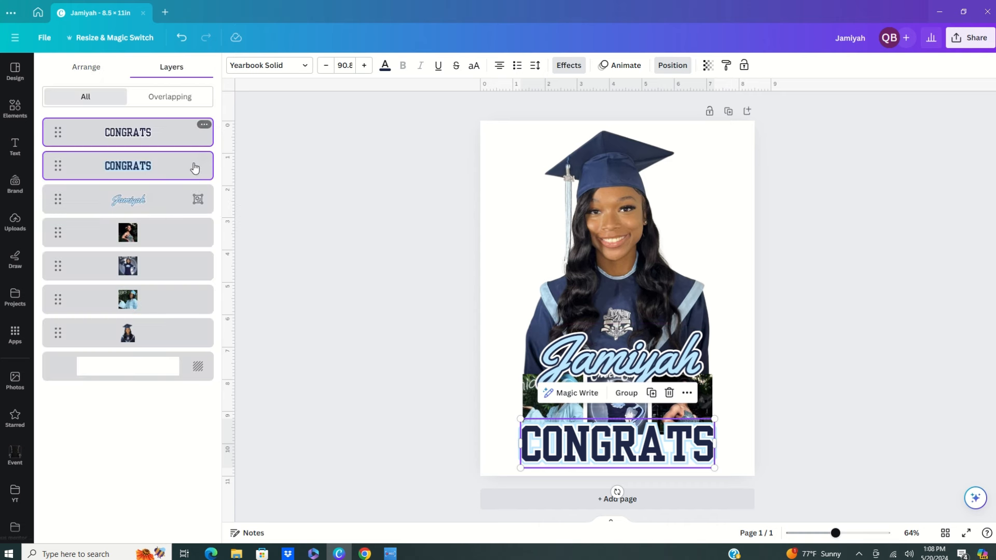
left_click(626, 393)
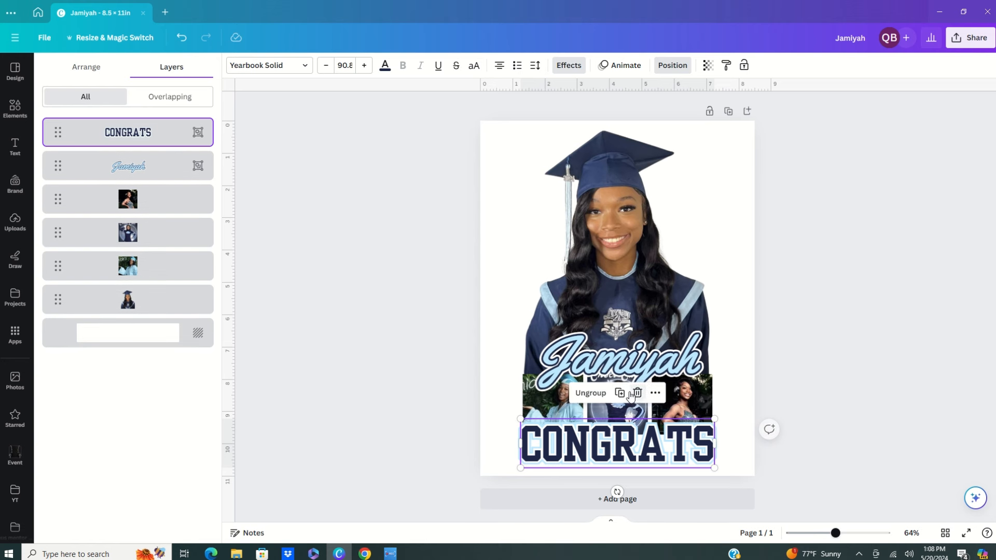
left_click_drag(656, 461, 655, 455)
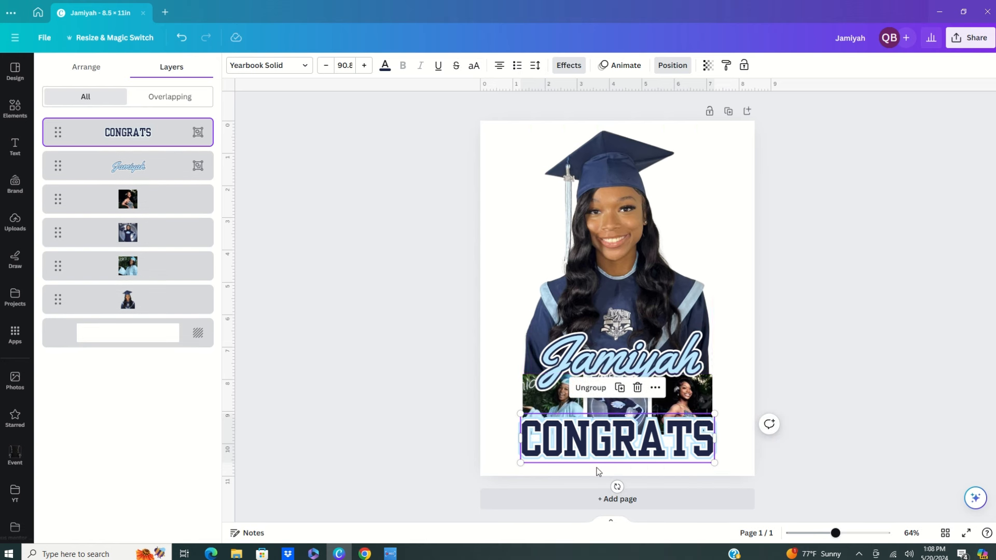
left_click(728, 349)
- Add a white text reading 2024 in the Yearbook Solid font at size 40
key("t")
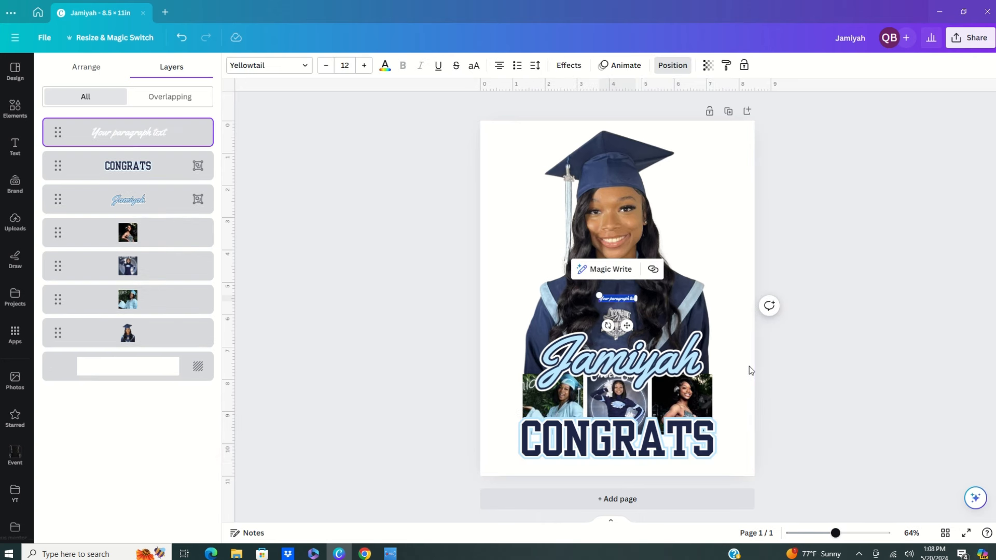
left_click(285, 70)
left_click(115, 178)
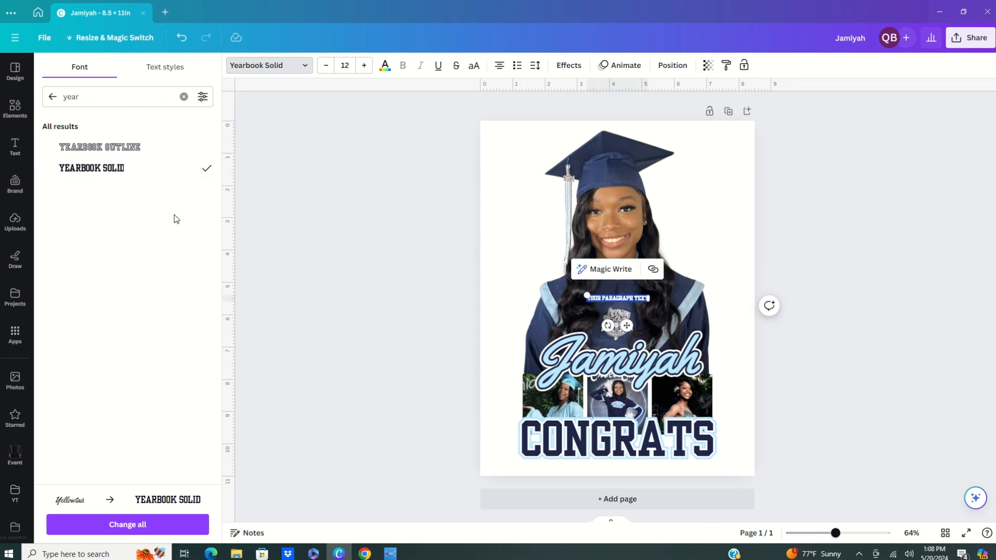
type("2024")
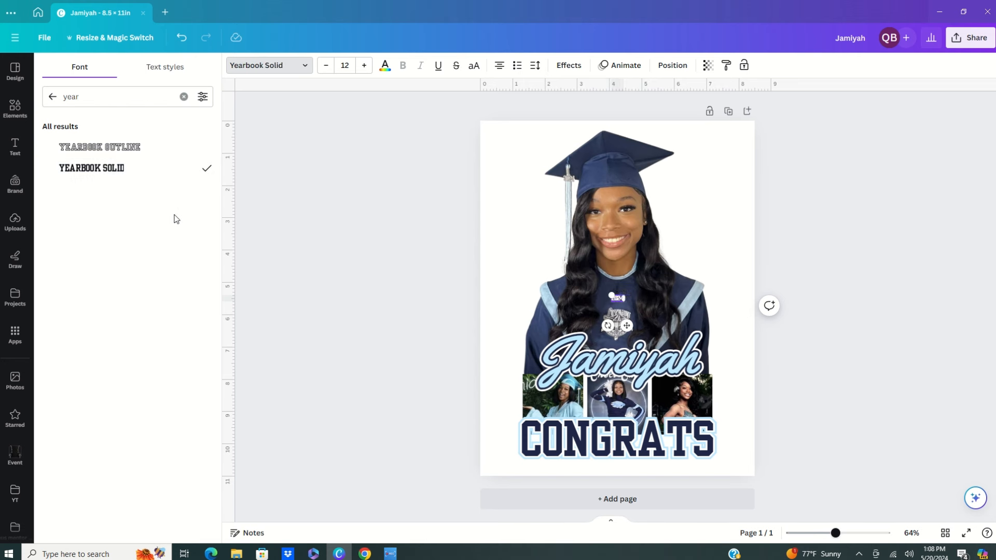
left_click(348, 64)
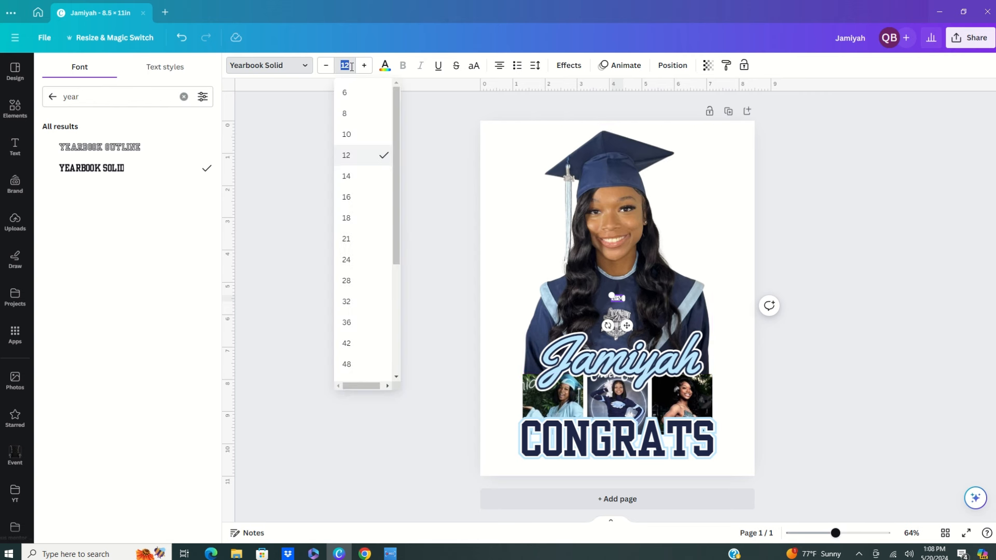
type("40")
key("Return")
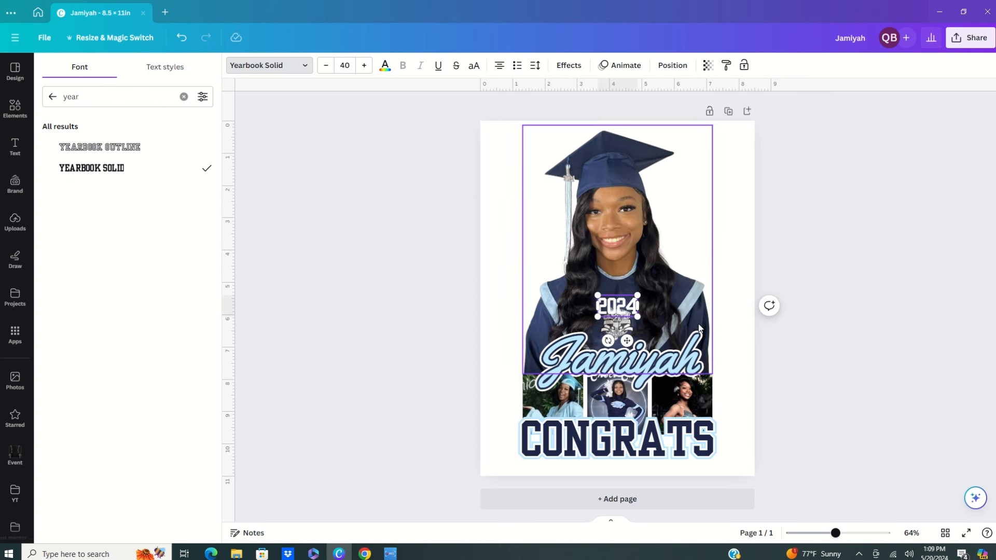
- Enlarge the 2024 text to font size about 70.9 and move it down to overlap the lower edge of CONGRATS
left_click_drag(637, 316, 668, 333)
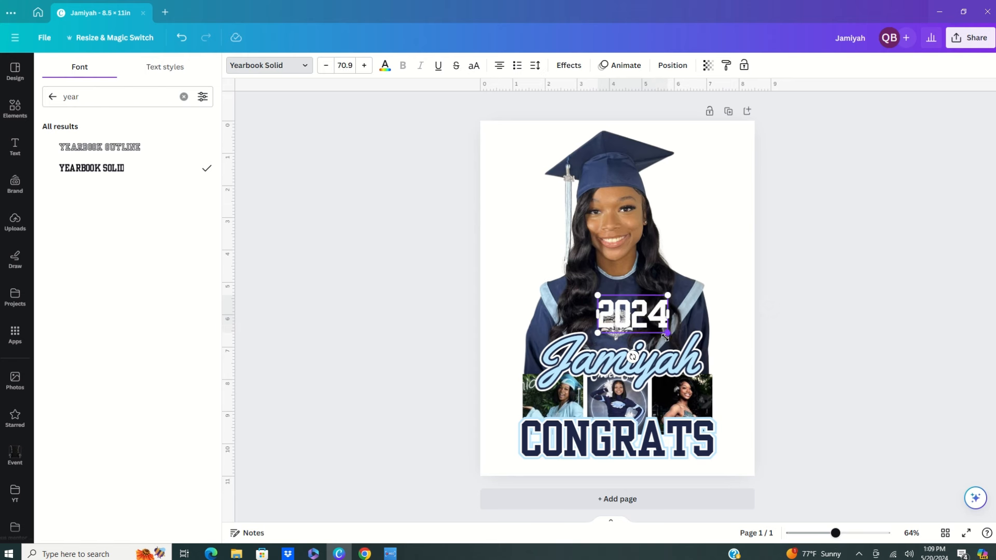
left_click(734, 238)
left_click_drag(641, 318, 631, 471)
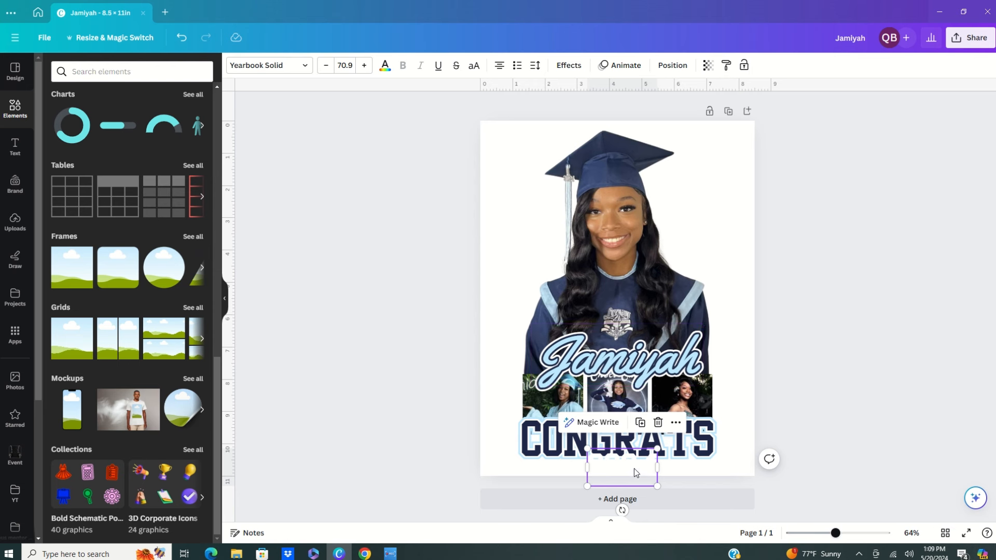
left_click_drag(635, 470, 633, 459)
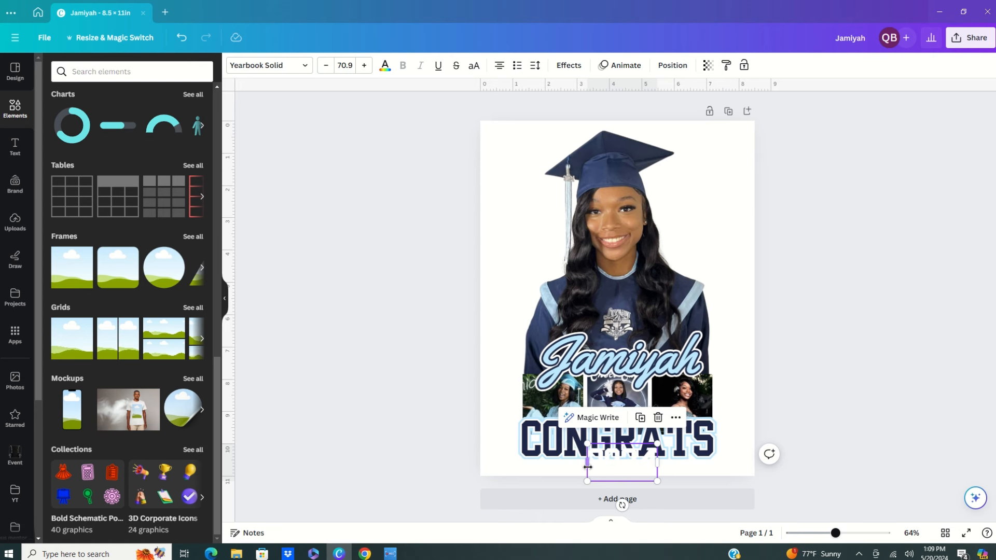
- Give the 2024 text a light blue #bce7ff outline of thickness 50 and place a duplicate beside it
left_click(566, 74)
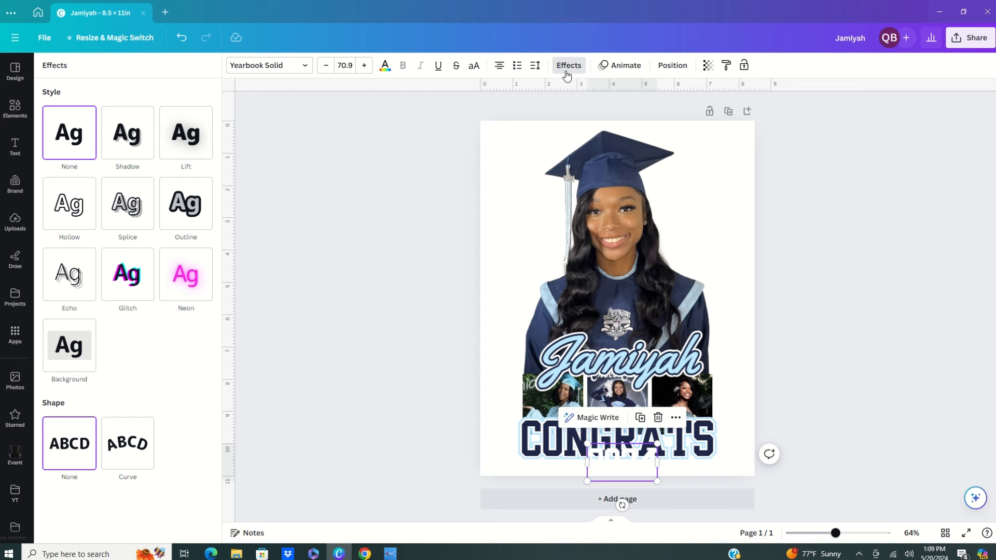
left_click(182, 202)
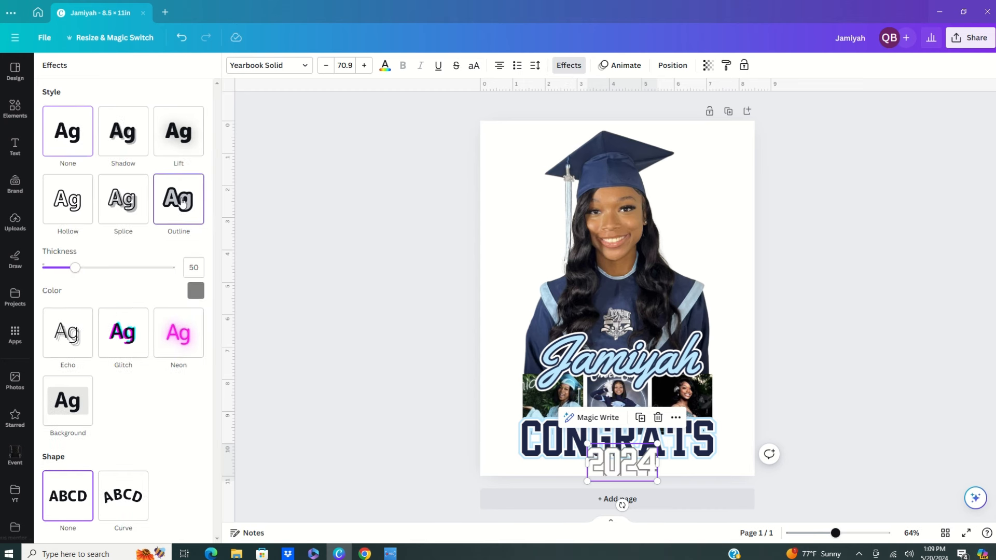
left_click(195, 292)
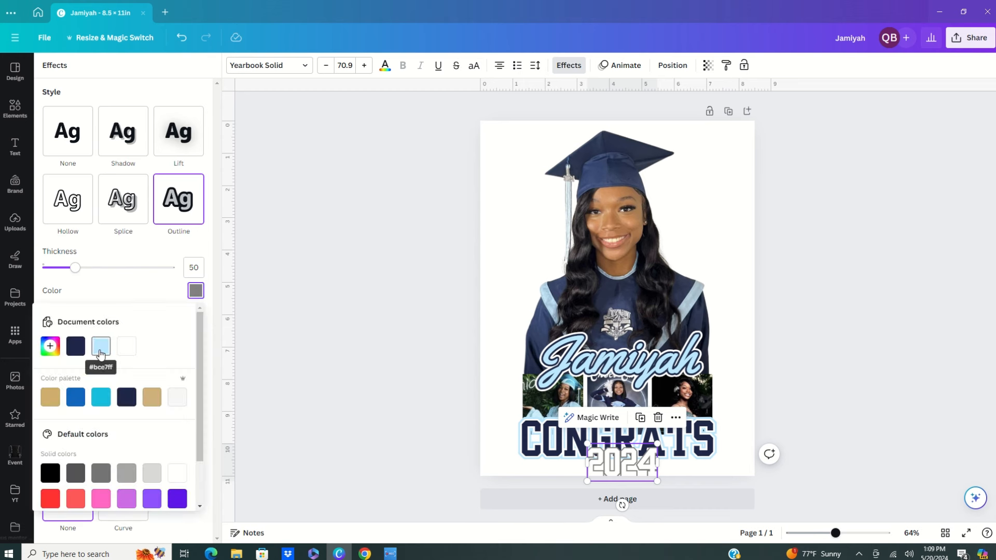
left_click(100, 354)
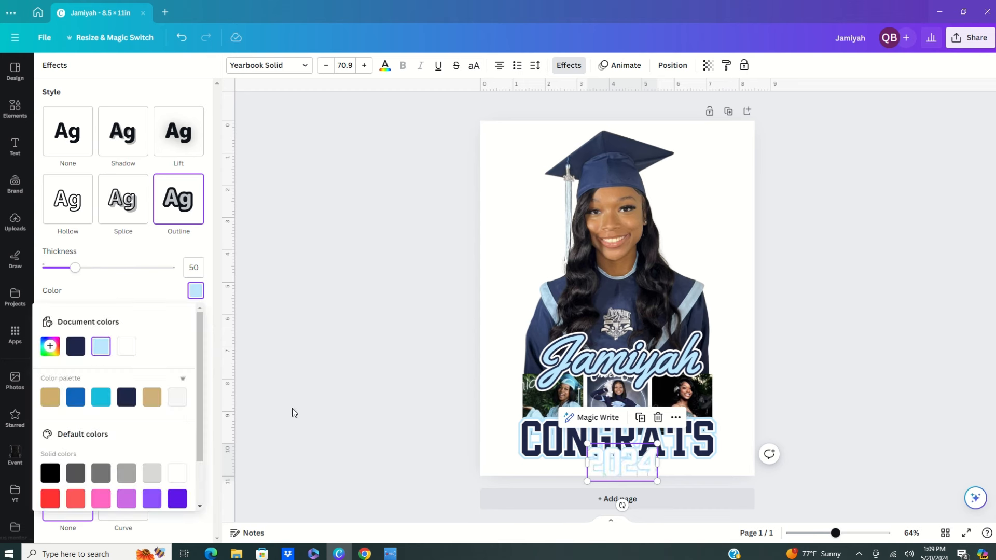
left_click_drag(637, 462, 697, 462)
- Change the original 2024 text's outline to dark navy with a thickness of 120
left_click(616, 465)
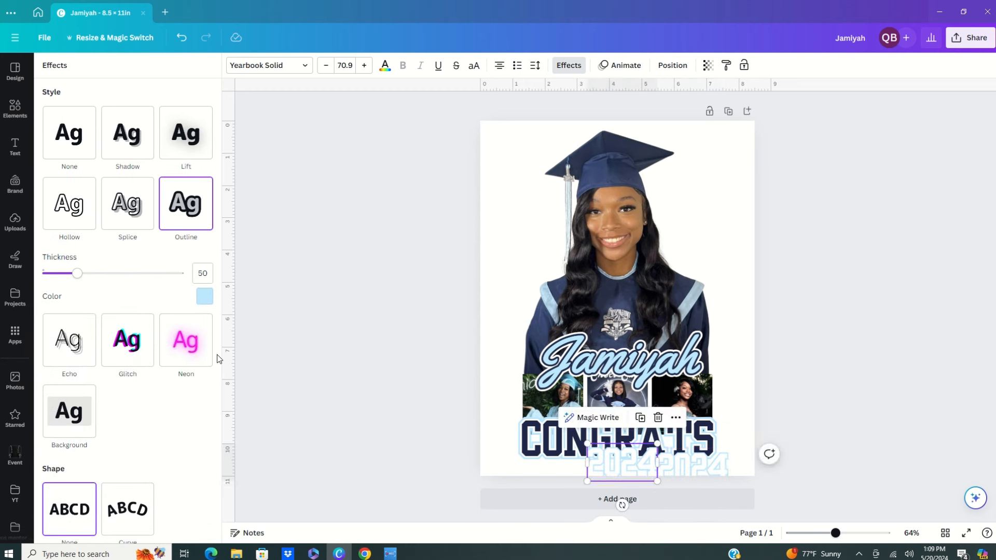
left_click(202, 301)
left_click(82, 355)
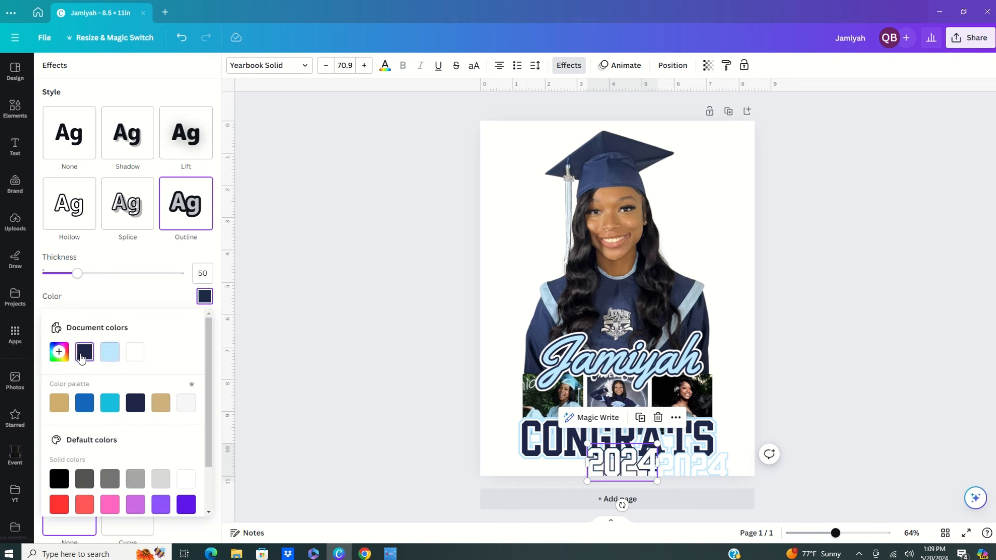
left_click(206, 273)
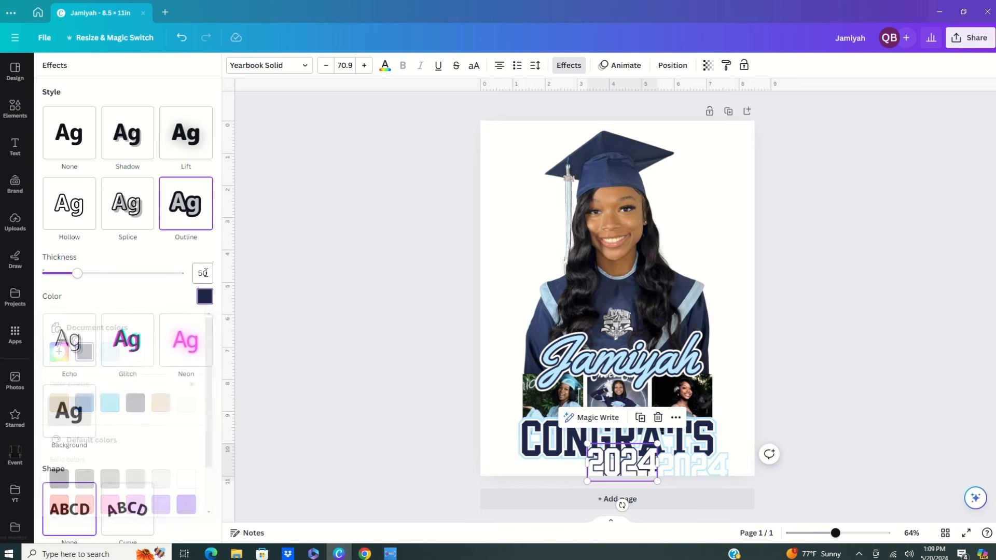
type("12")
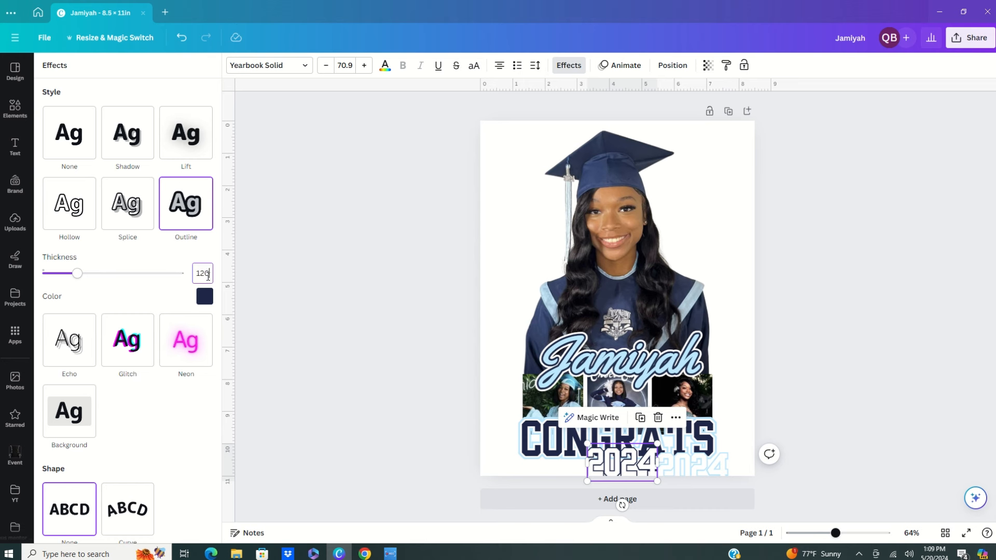
key("Return")
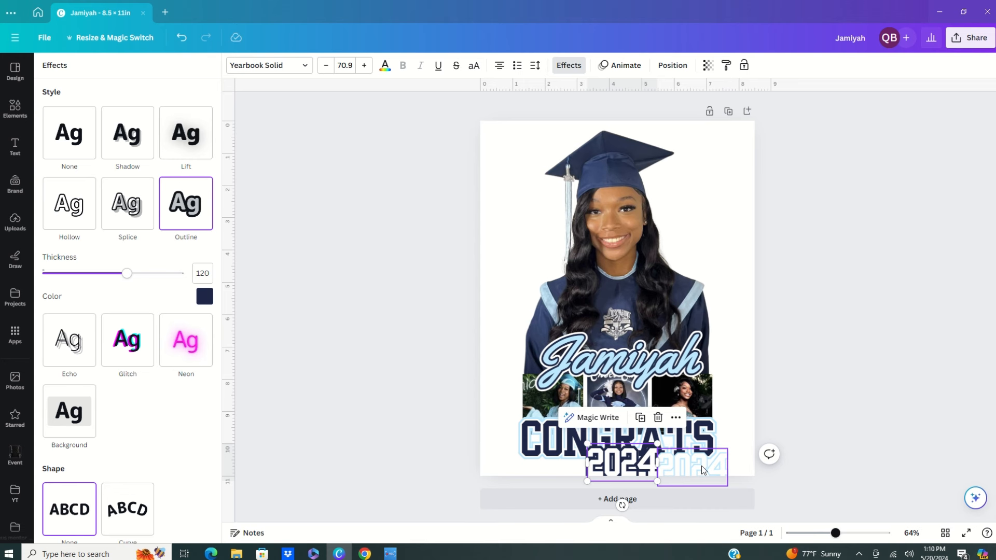
- Test the light blue 2024 copy over the original, move it aside, and set the navy outline's thickness to 170
left_click_drag(702, 469, 633, 469)
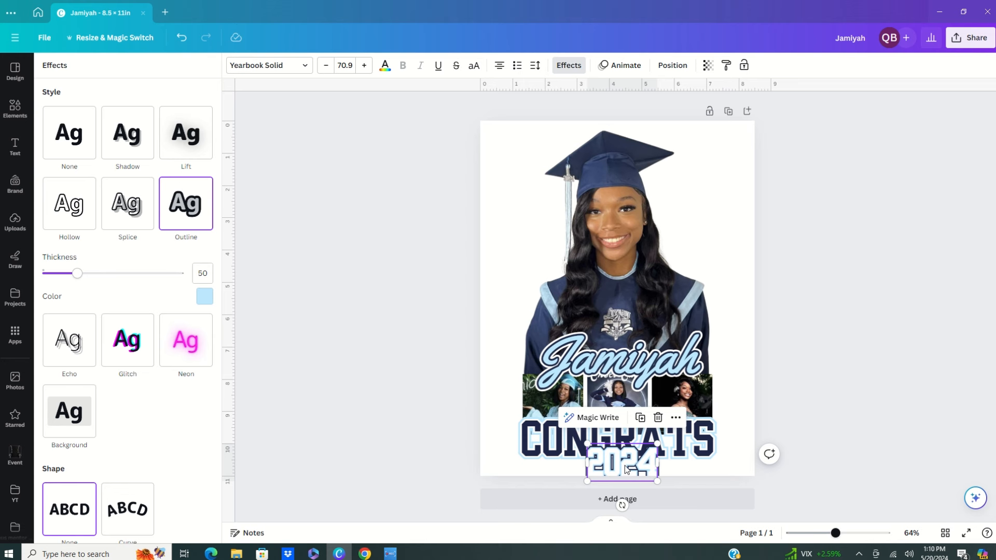
left_click_drag(625, 468, 683, 468)
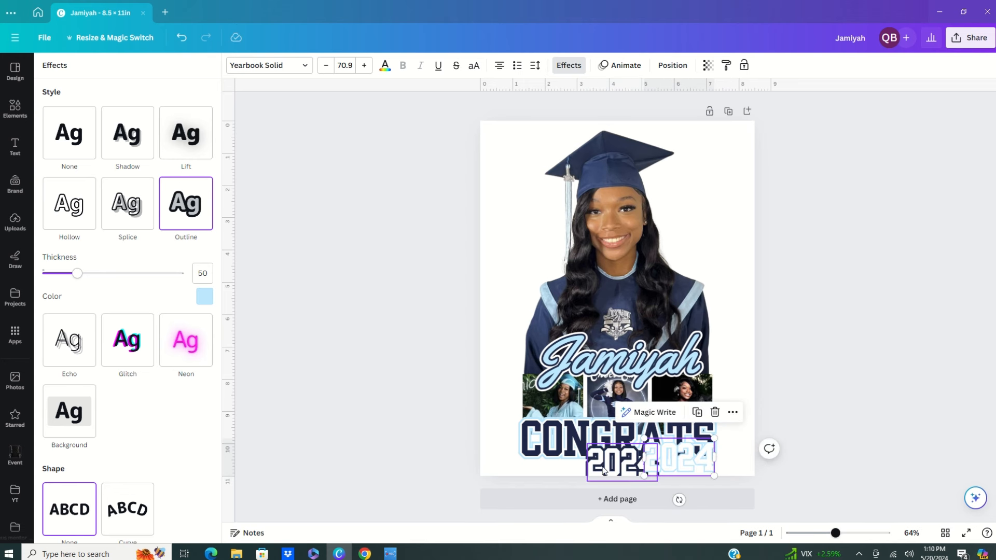
left_click(604, 470)
left_click(207, 274)
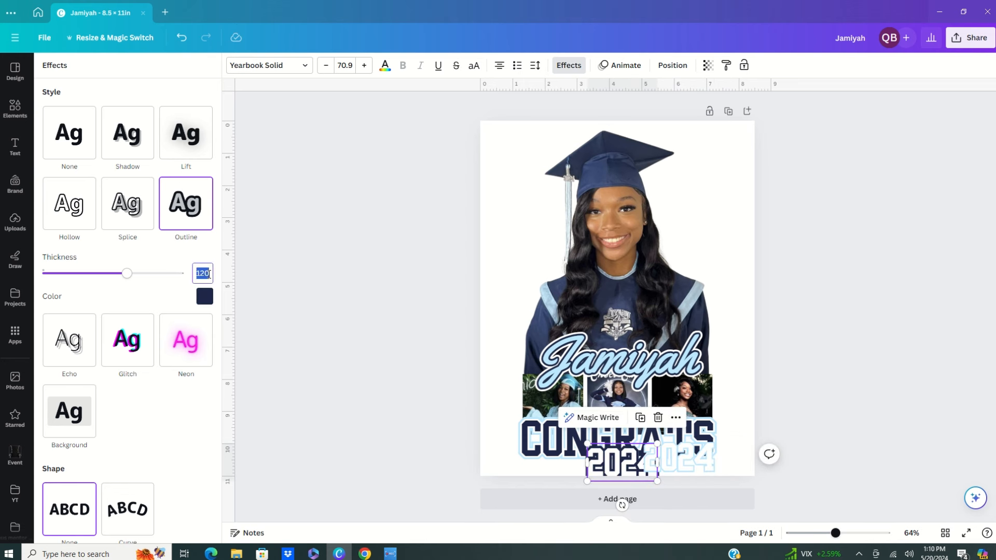
type("0")
key("Return")
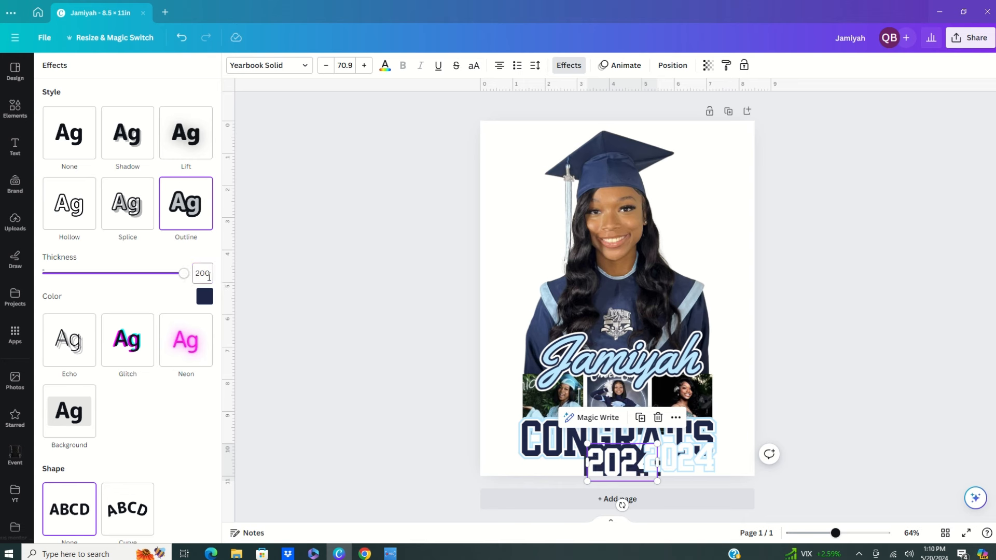
left_click(209, 274)
type("170")
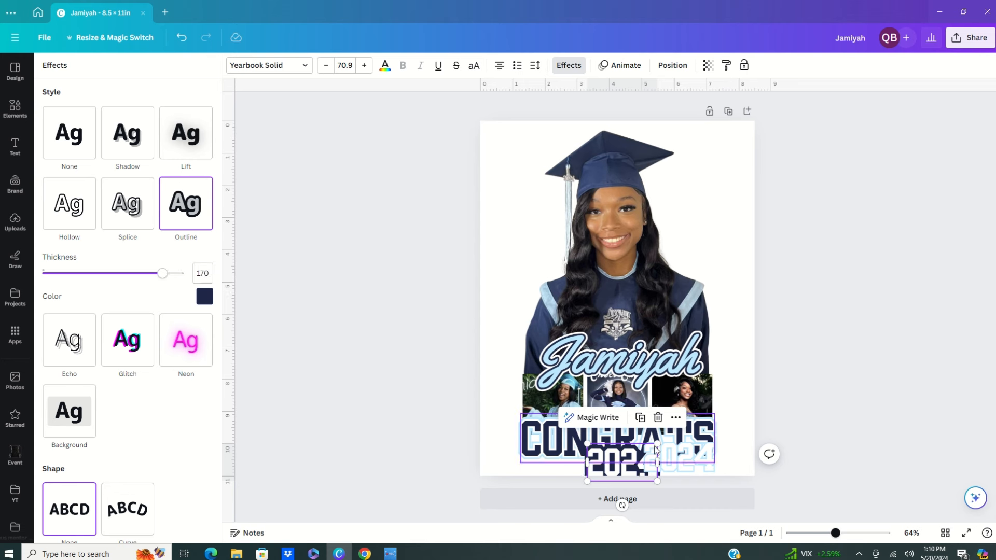
- Align the light blue-outlined 2024 over the navy-outlined one and group them, centring the group below CONGRATS
left_click_drag(677, 468, 620, 474)
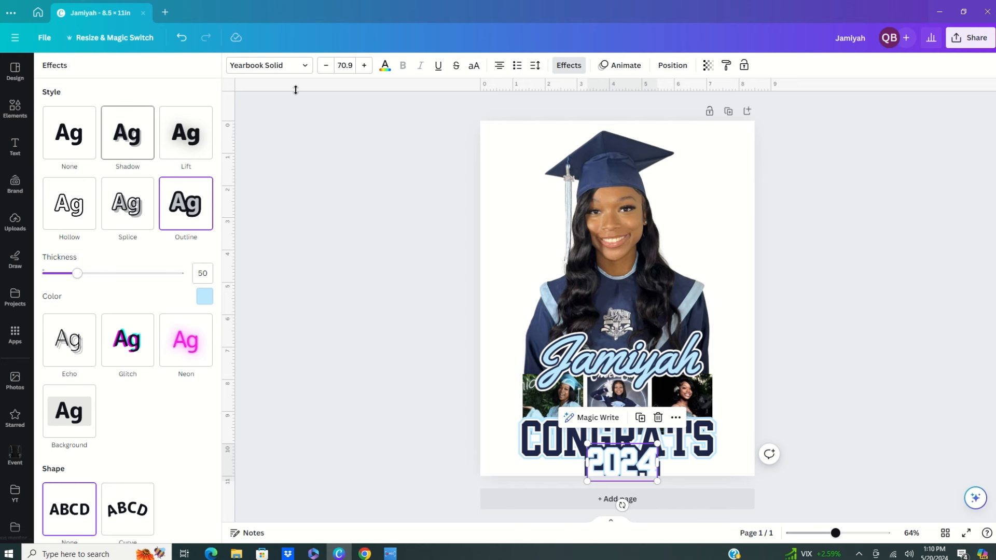
left_click(672, 65)
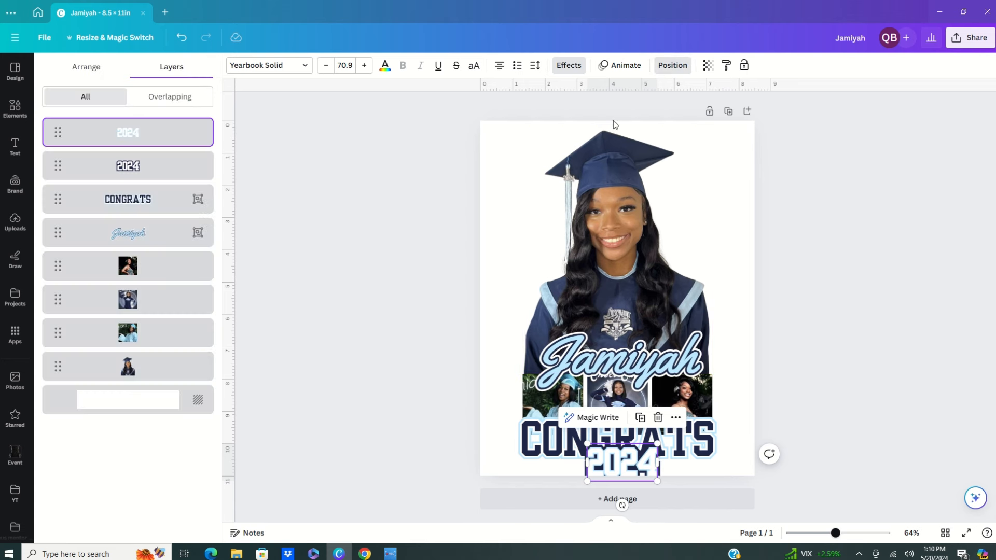
left_click(124, 167, "shift")
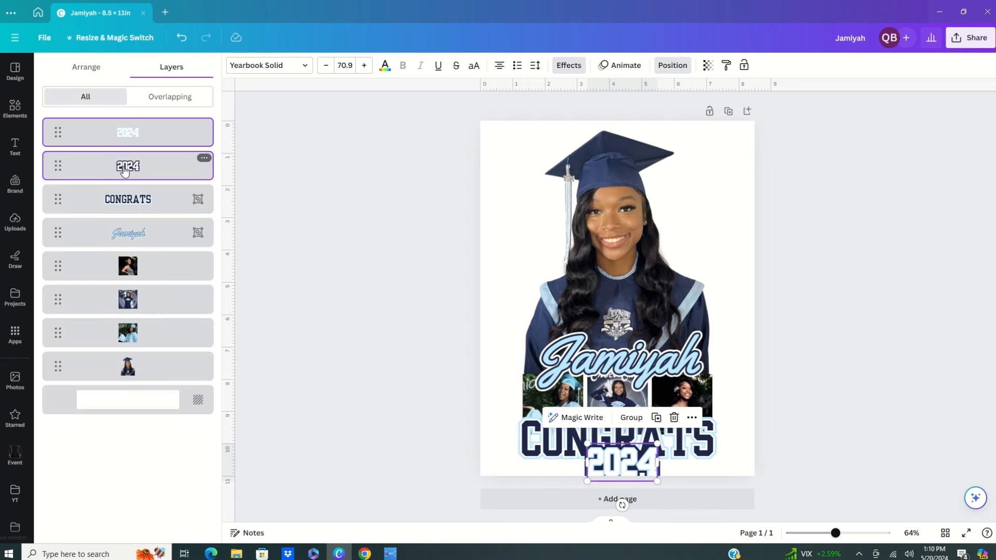
left_click(629, 417)
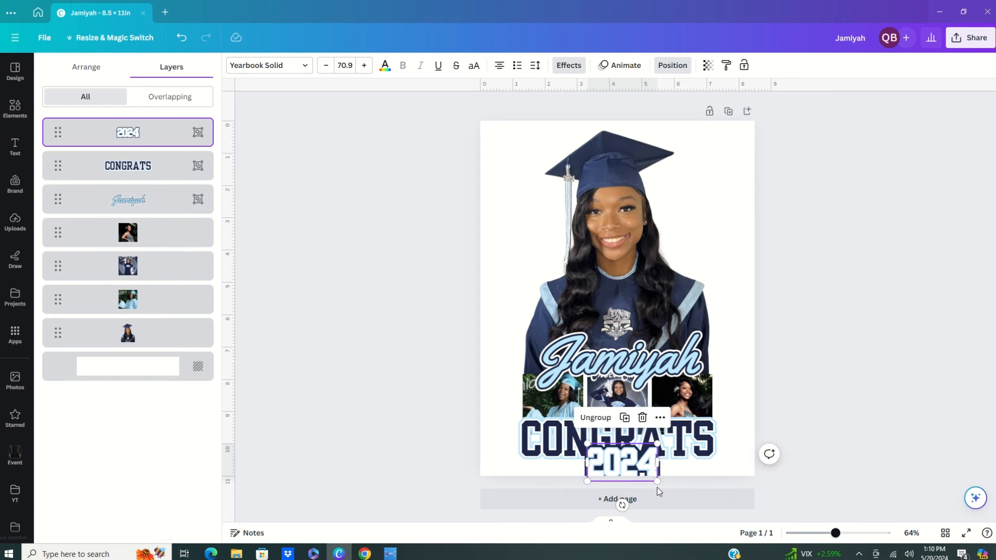
mouse_move(630, 465)
left_mouse_down()
mouse_move(628, 476)
mouse_move(625, 468)
left_mouse_up()
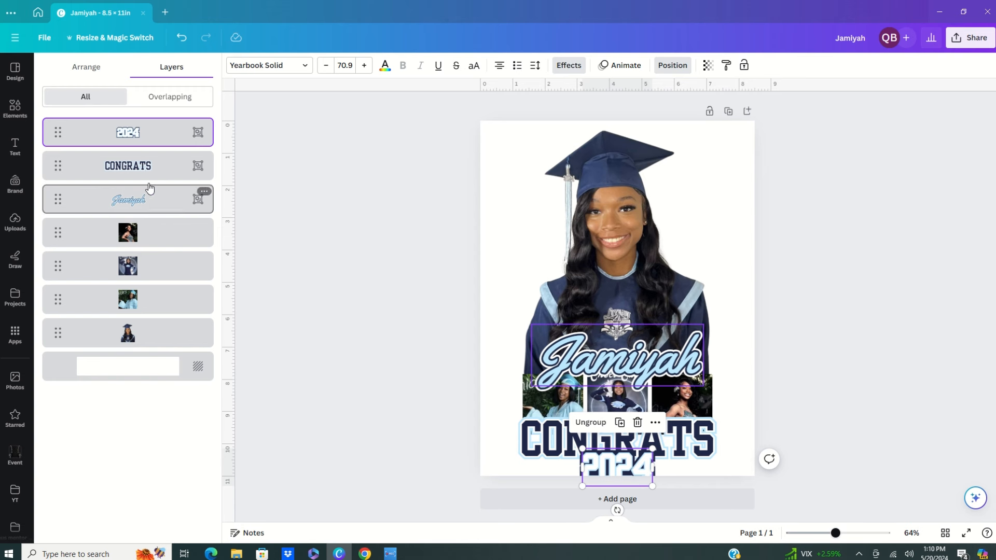
- Select all design elements except the background and scale them together to fit within the page, centred with small margins
left_click(166, 337, "shift")
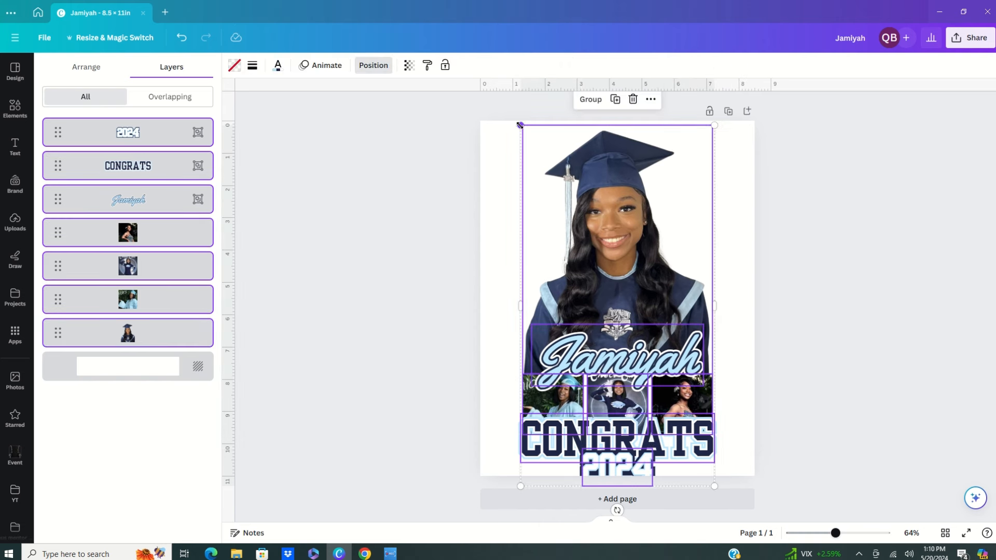
left_click_drag(520, 125, 537, 155)
left_click_drag(612, 272, 605, 250)
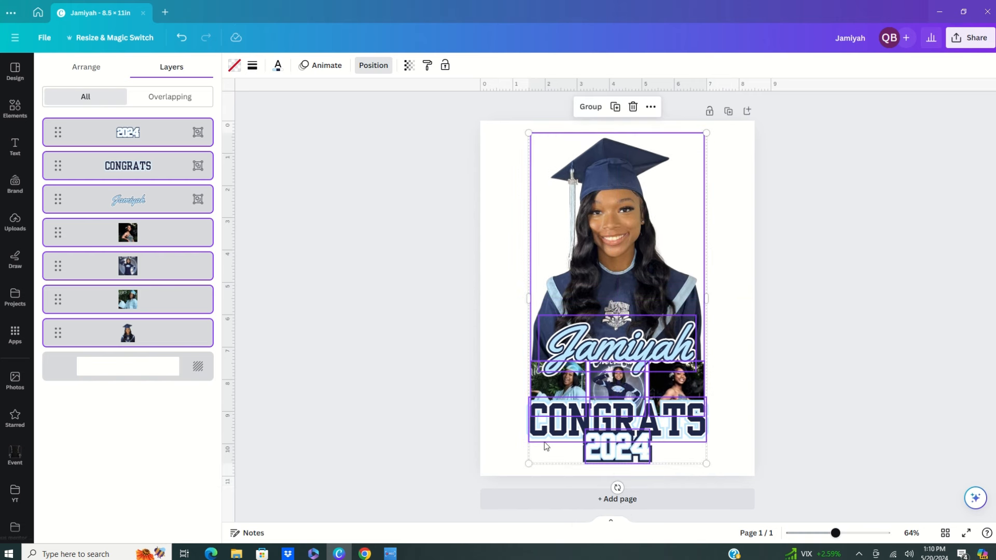
left_click_drag(528, 462, 521, 475)
left_click_drag(624, 304, 625, 295)
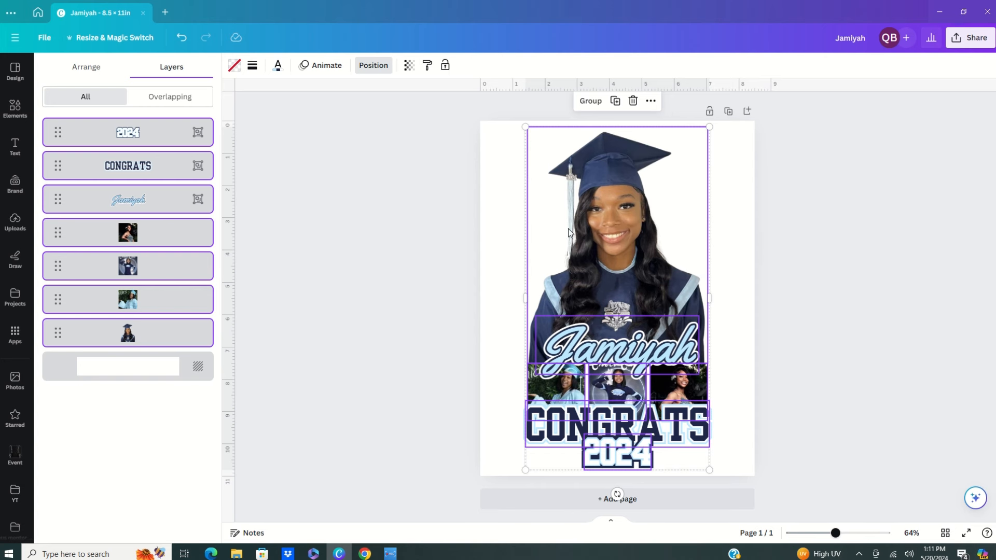
- Download the finished graduation design as a PNG at size 1.125 with a transparent background
left_click(721, 212)
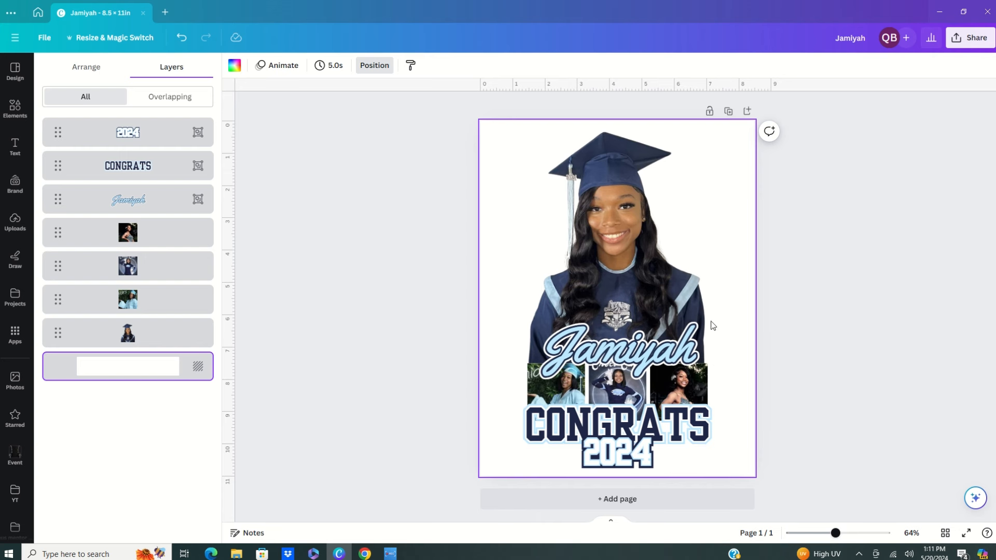
left_click(964, 49)
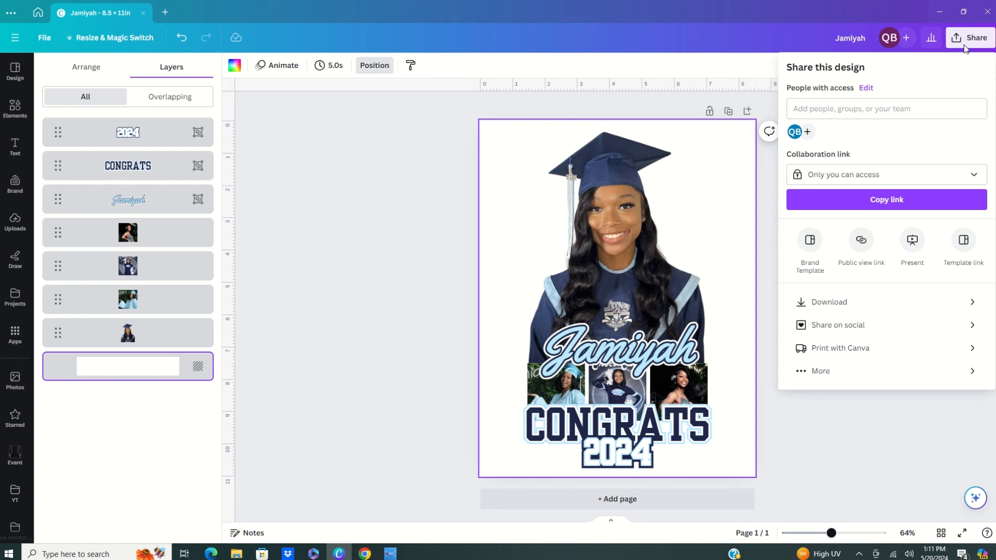
left_click(835, 306)
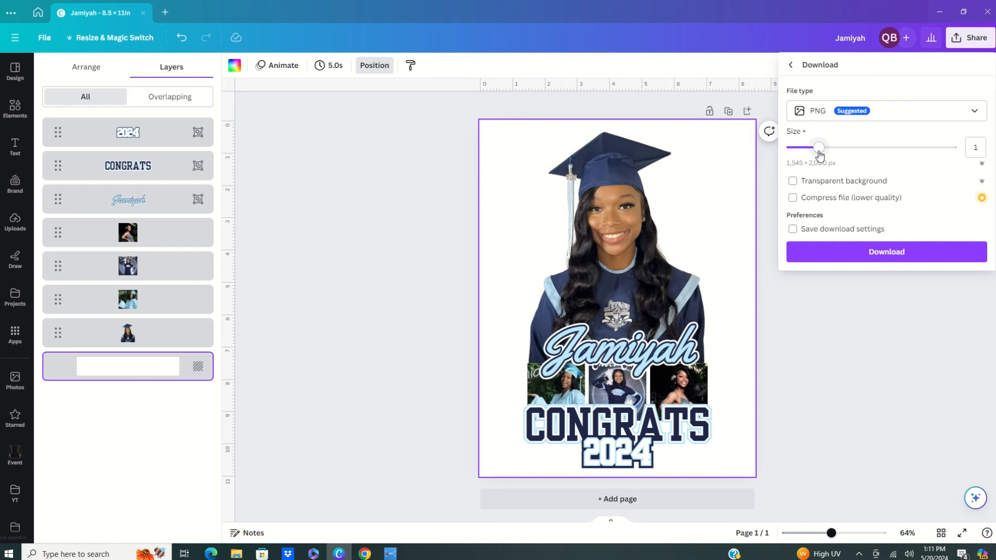
left_click_drag(819, 151, 827, 151)
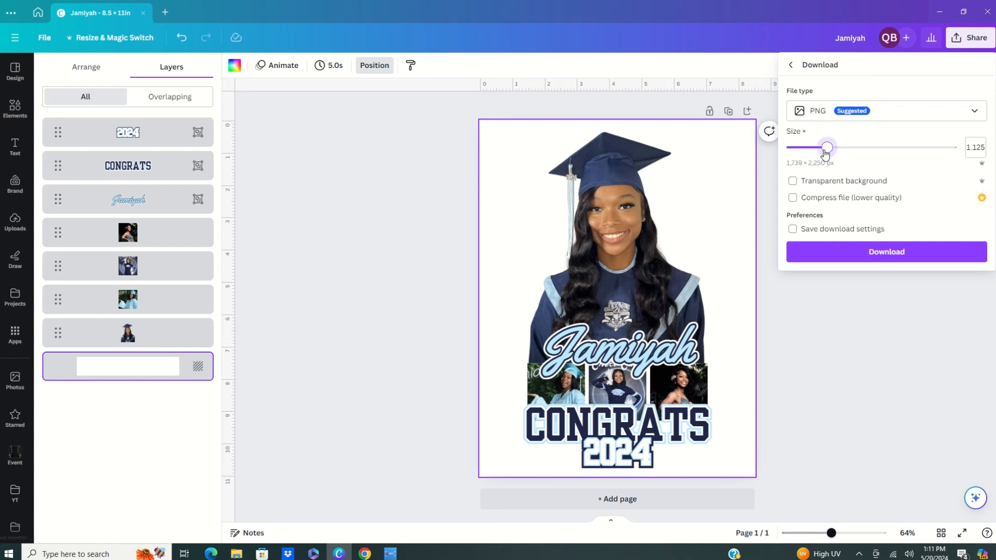
left_click(793, 185)
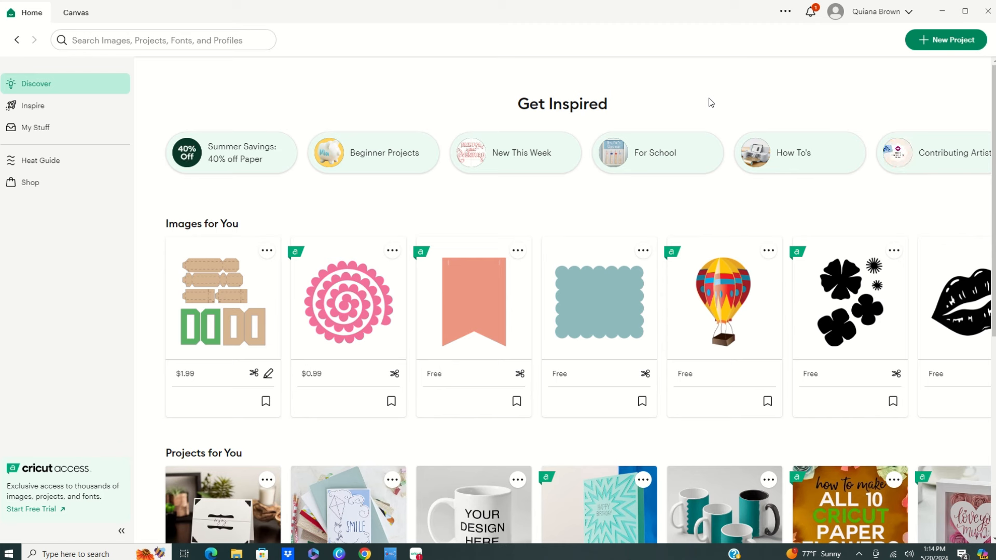
- Switch to Cricut Design Space, start a blank canvas and choose the downloaded graduation PNG for upload
left_click(941, 46)
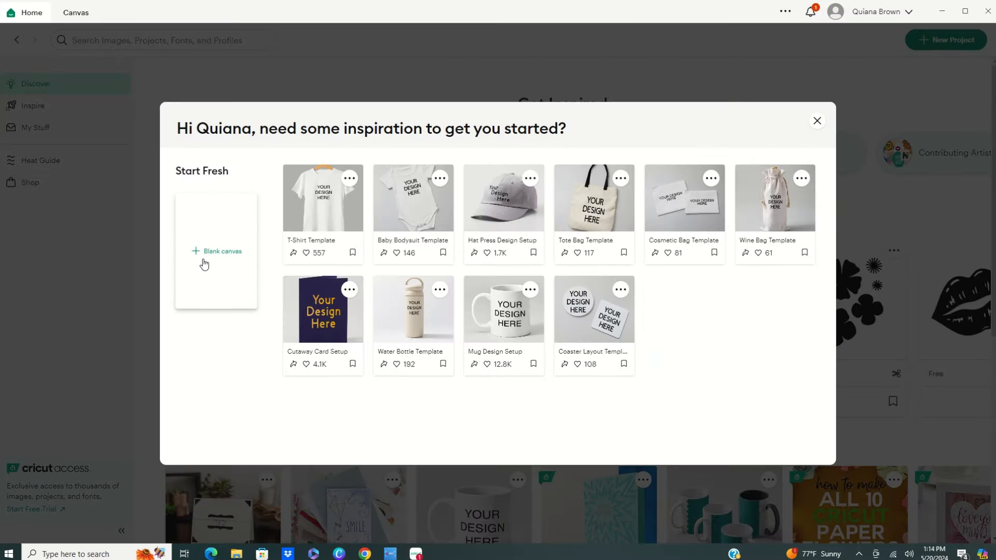
left_click(223, 254)
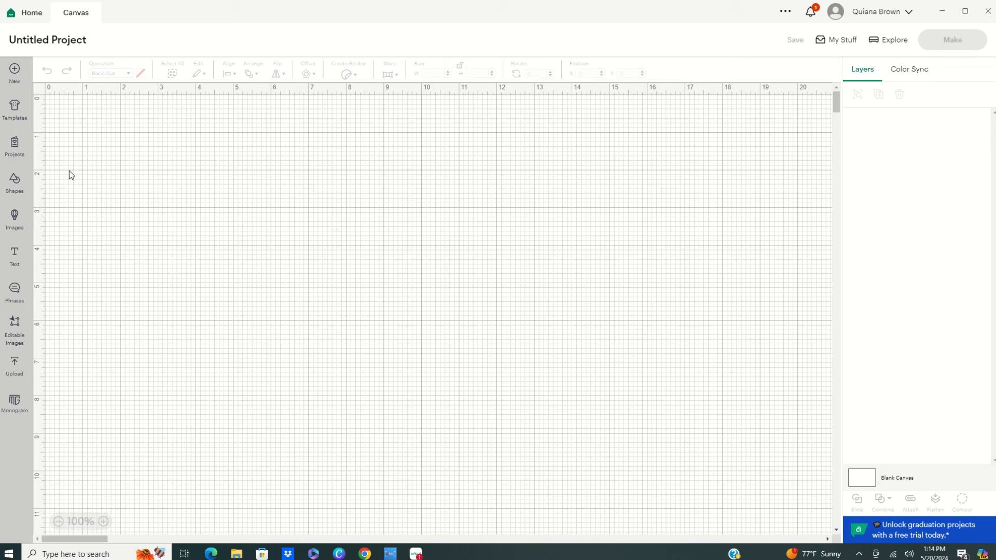
left_click(16, 370)
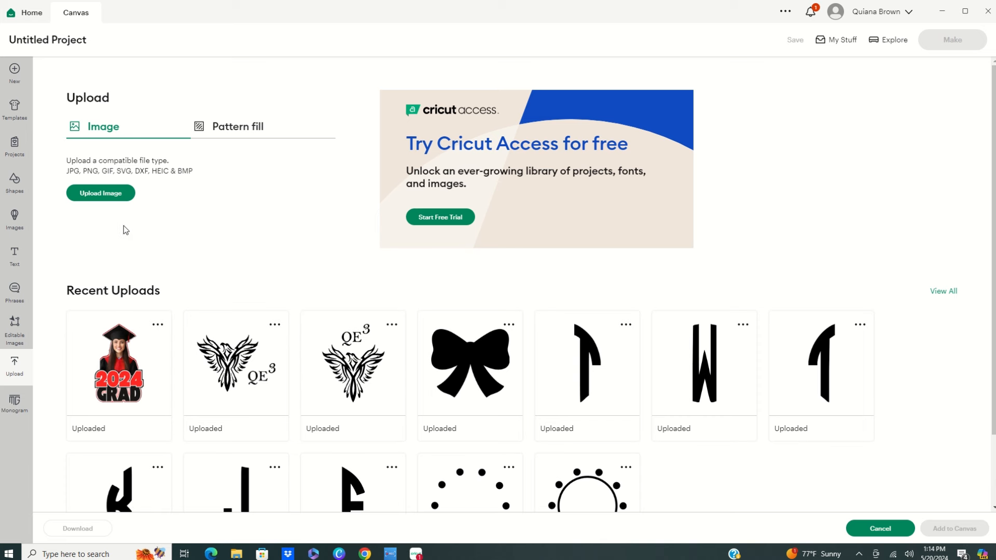
left_click(91, 197)
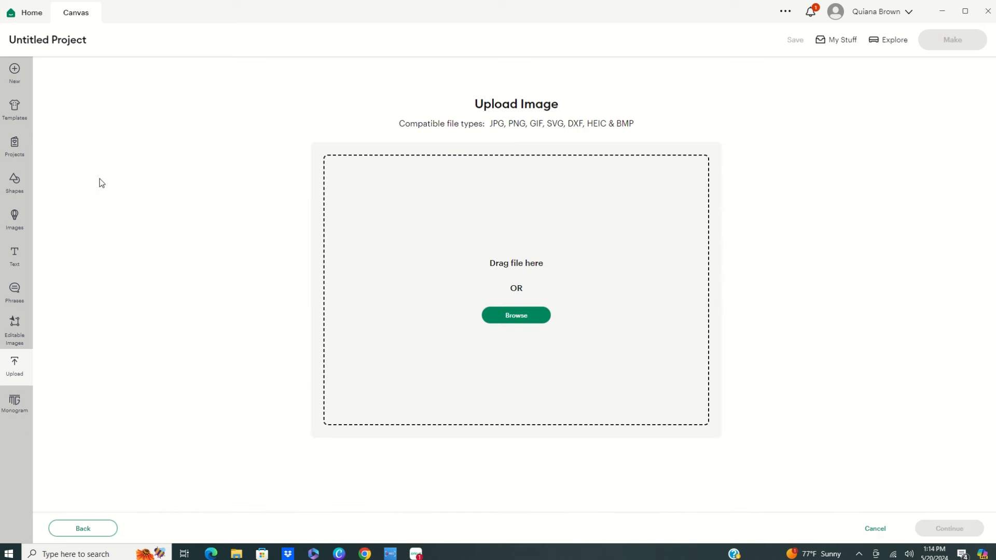
left_click(536, 319)
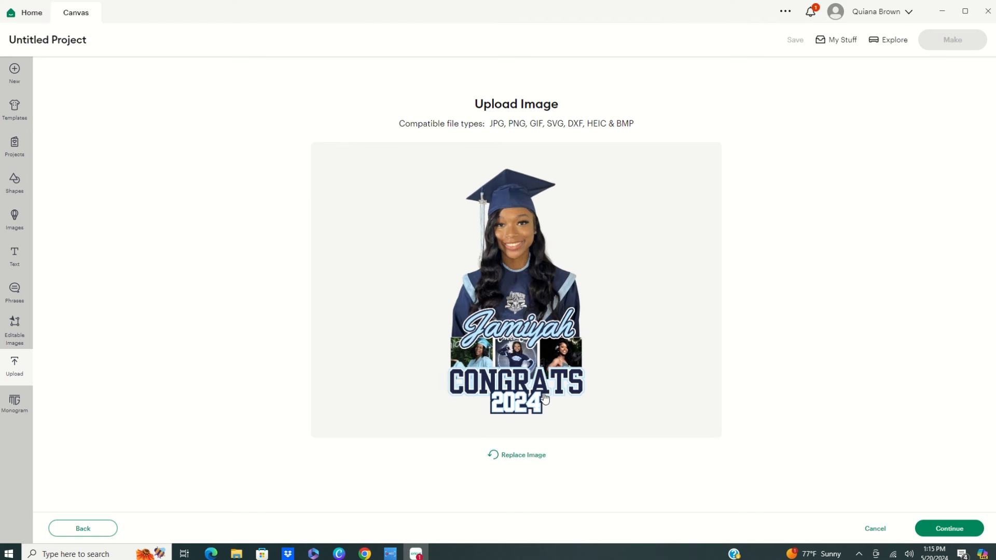
- Keep the image's background unmodified, upload it and add it to the canvas as a Print Then Cut image
left_click(948, 528)
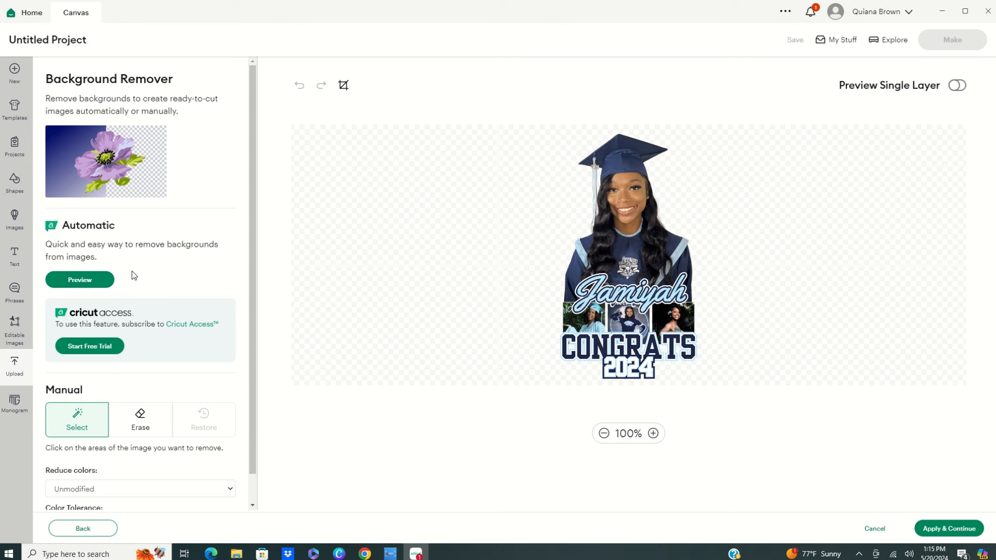
scroll(187, 274, "down", 1)
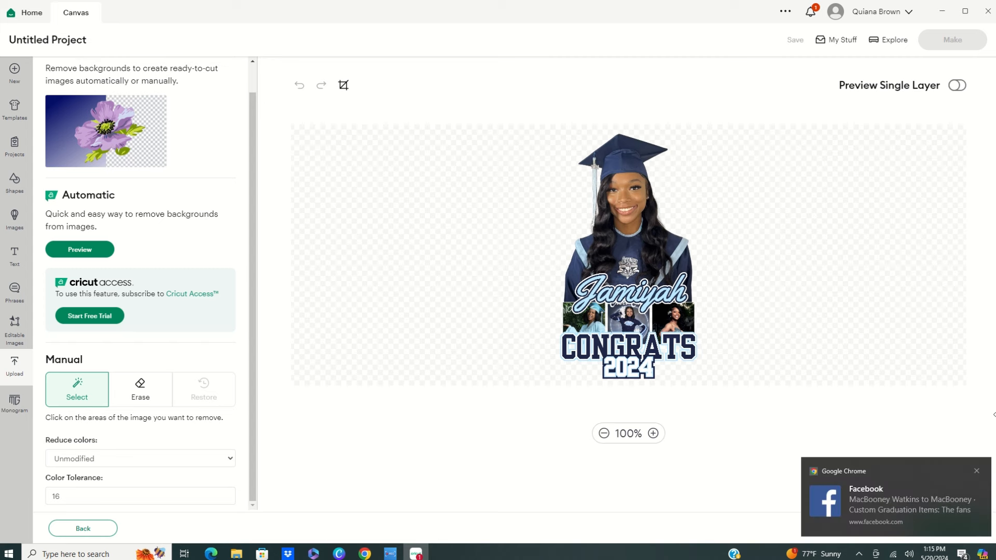
left_click(976, 471)
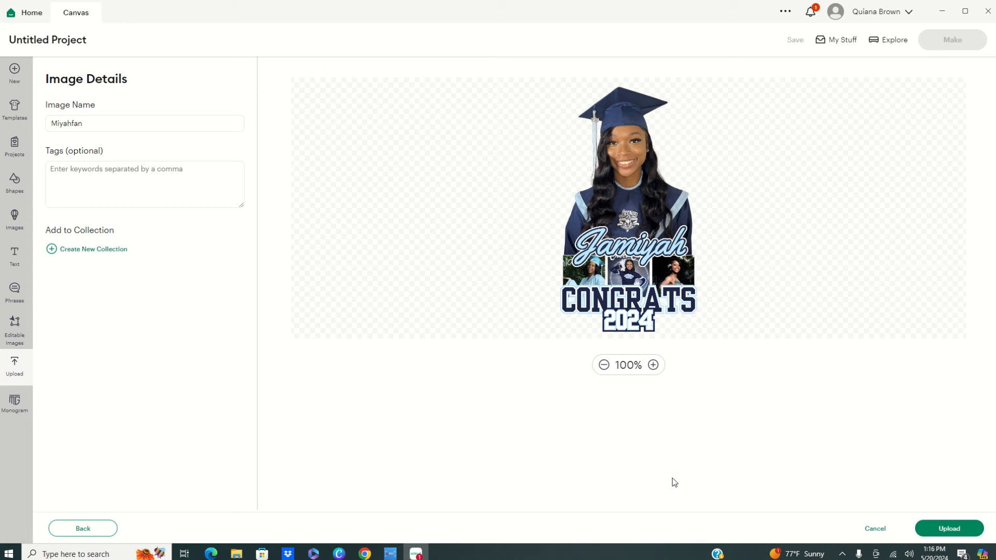
left_click(949, 529)
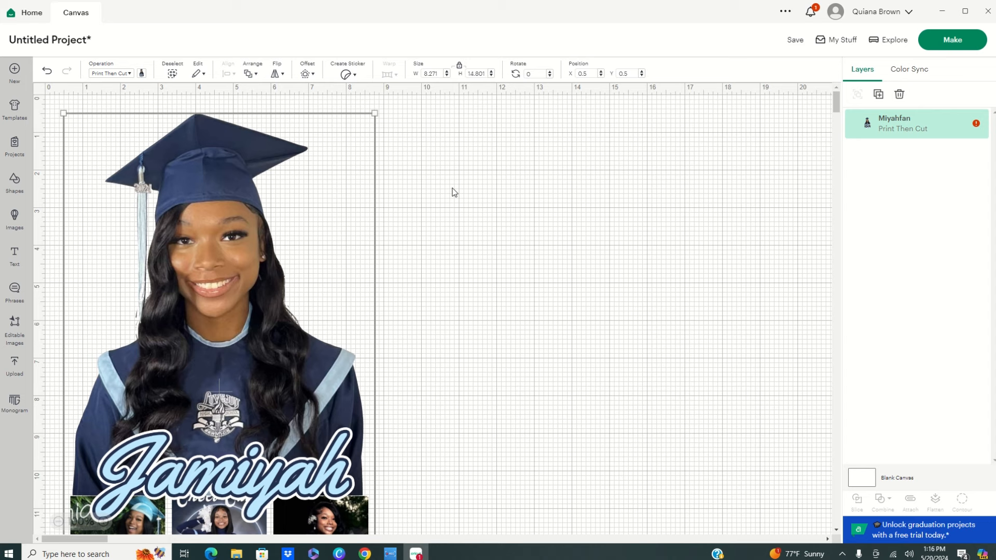
- Scale the graduation image down proportionally to about 5.87 by 10.51 in
scroll(454, 192, "down", 5)
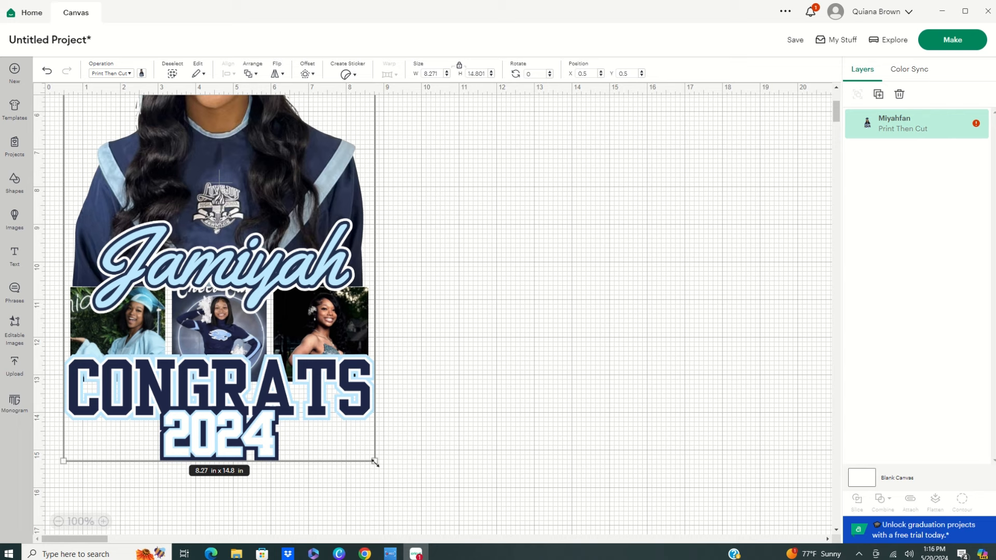
left_click_drag(375, 460, 263, 310)
scroll(398, 356, "up", 3)
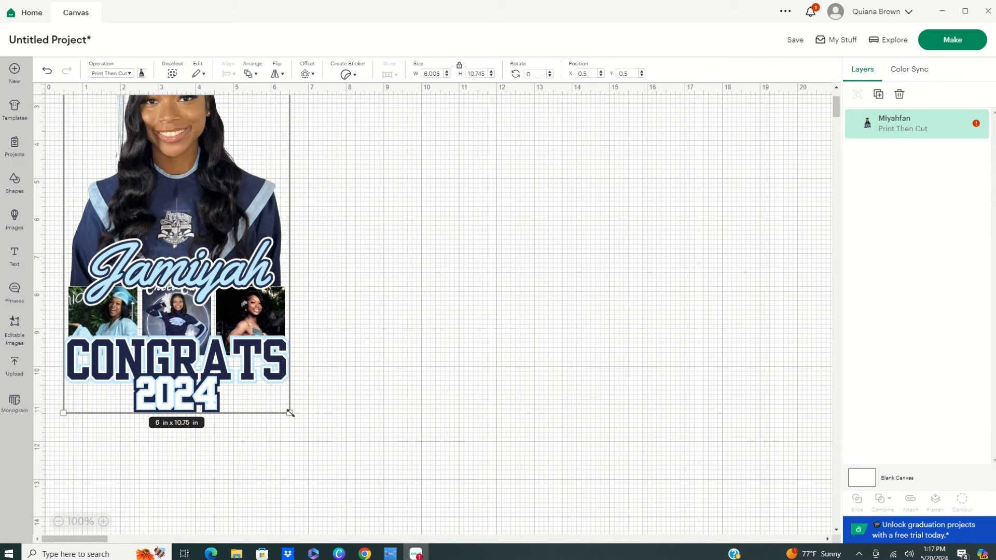
left_click_drag(291, 412, 280, 404)
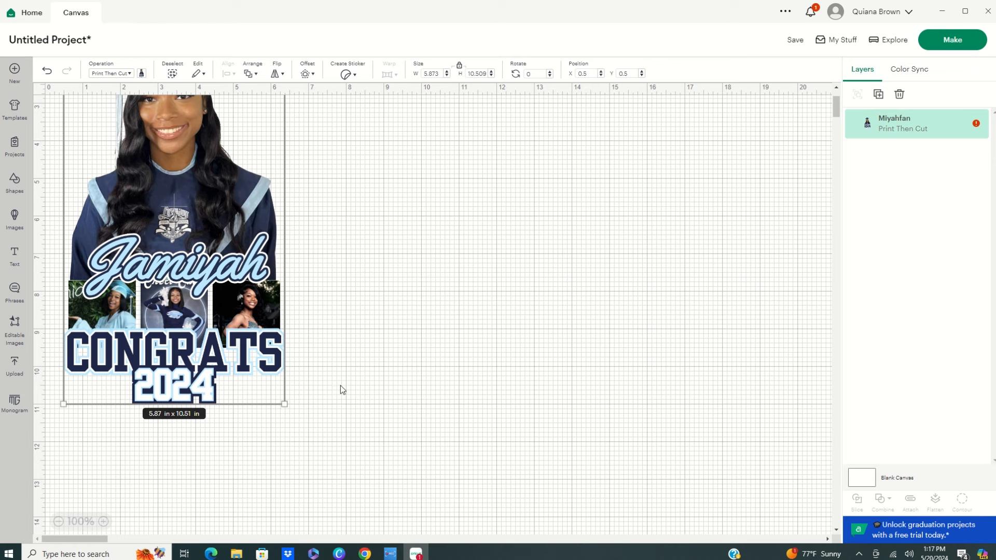
scroll(362, 387, "up", 3)
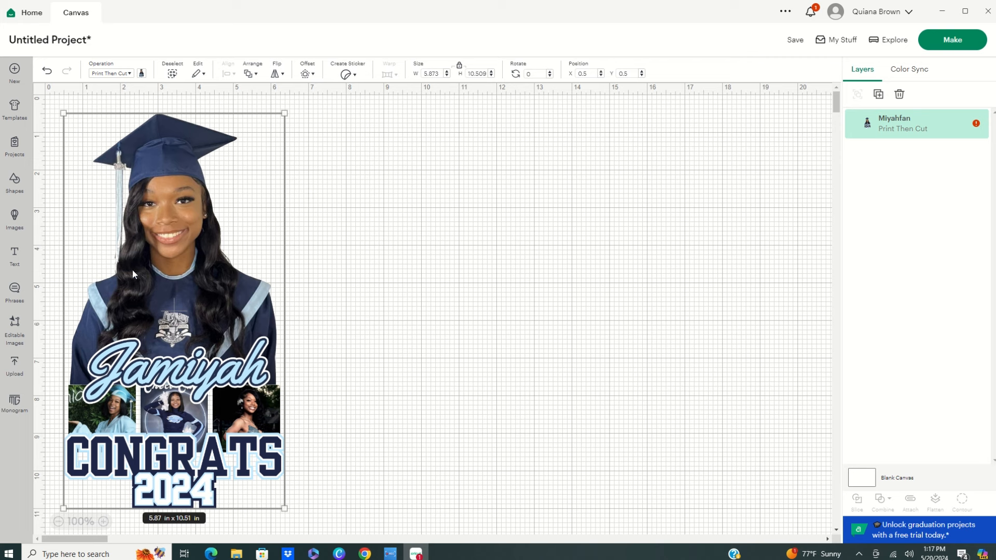
- Add an offset around the graduation image at a distance of 0.153 in with rounded corners
left_click(313, 74)
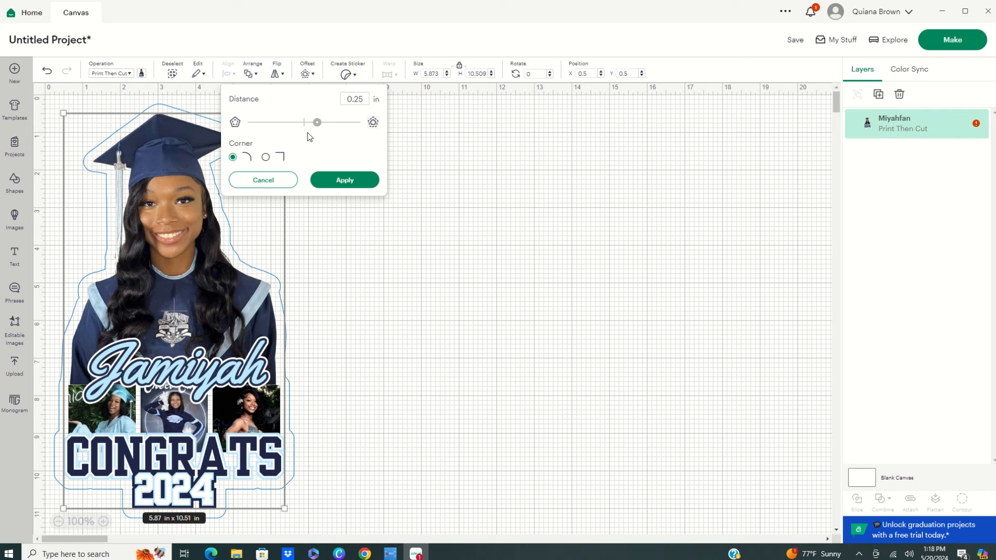
mouse_move(317, 122)
left_mouse_down()
mouse_move(304, 123)
mouse_move(312, 126)
left_mouse_up()
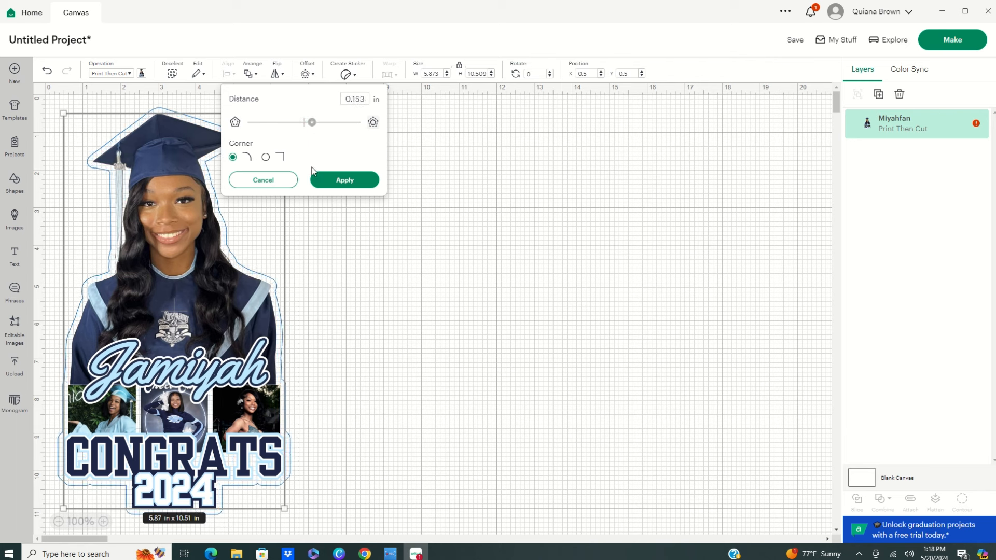
left_click(344, 185)
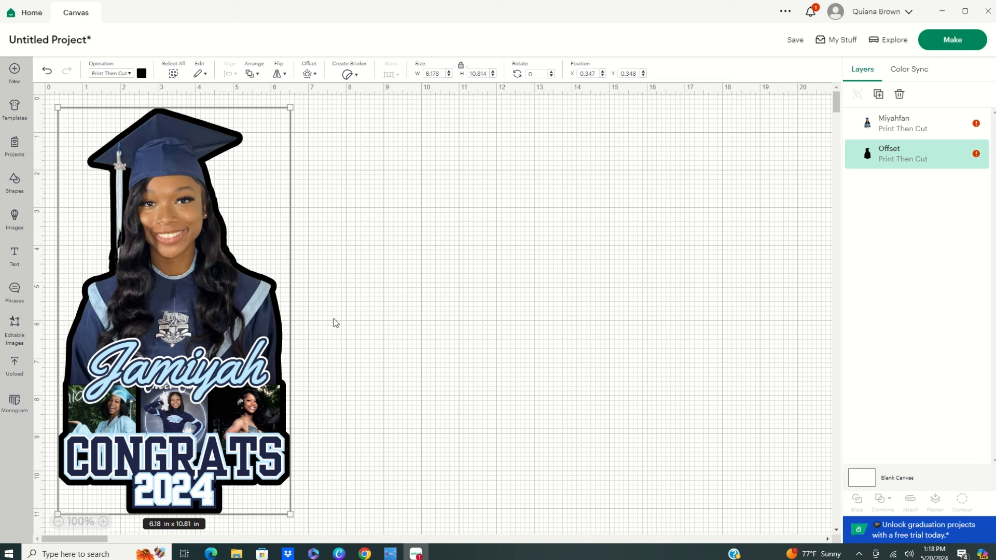
- Set the offset layer's operation to Basic Cut and its material colour to light blue
left_click(893, 71)
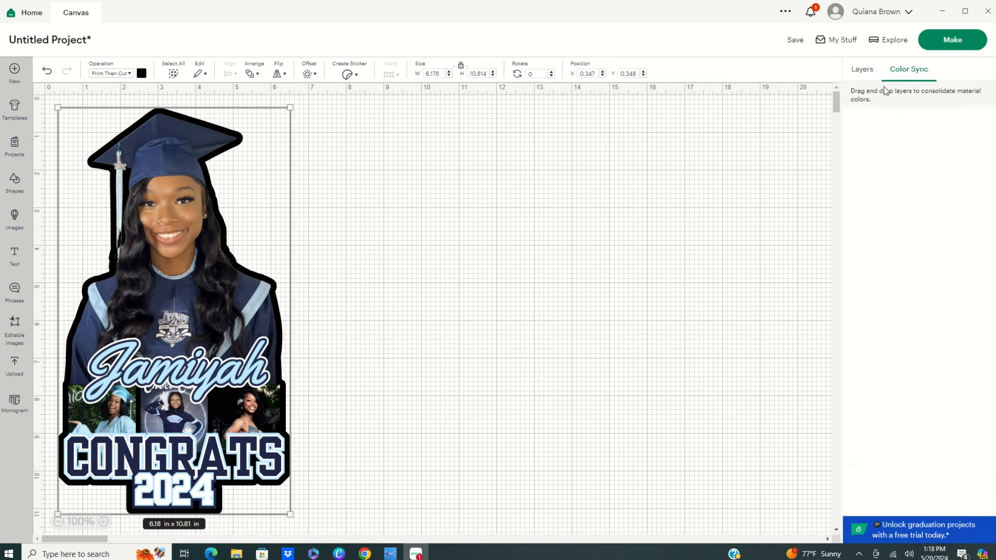
left_click(861, 70)
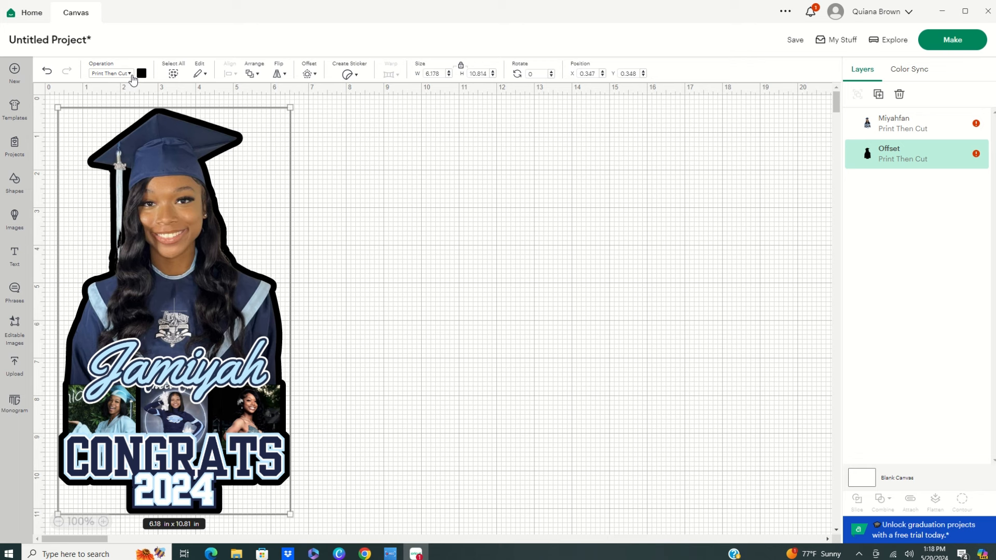
left_click(131, 75)
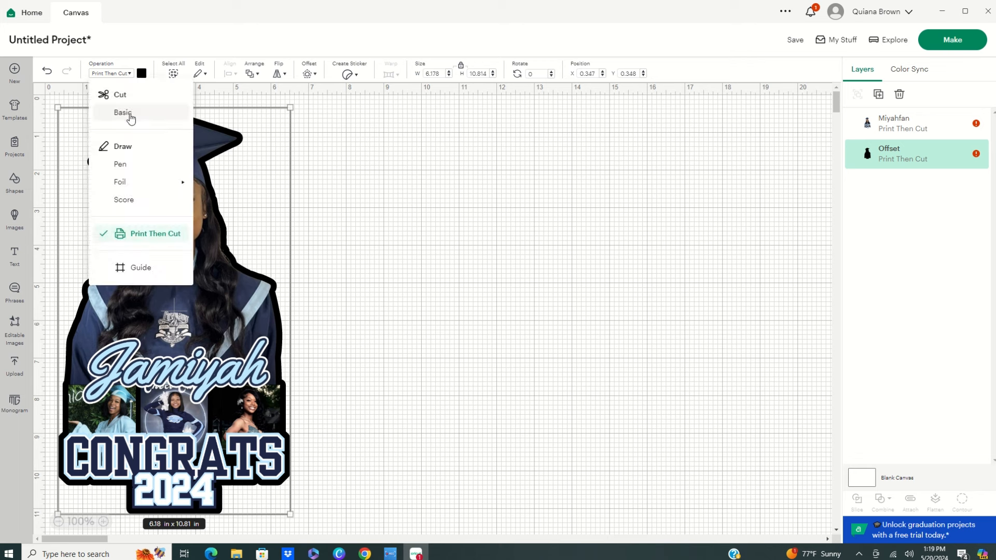
left_click(130, 113)
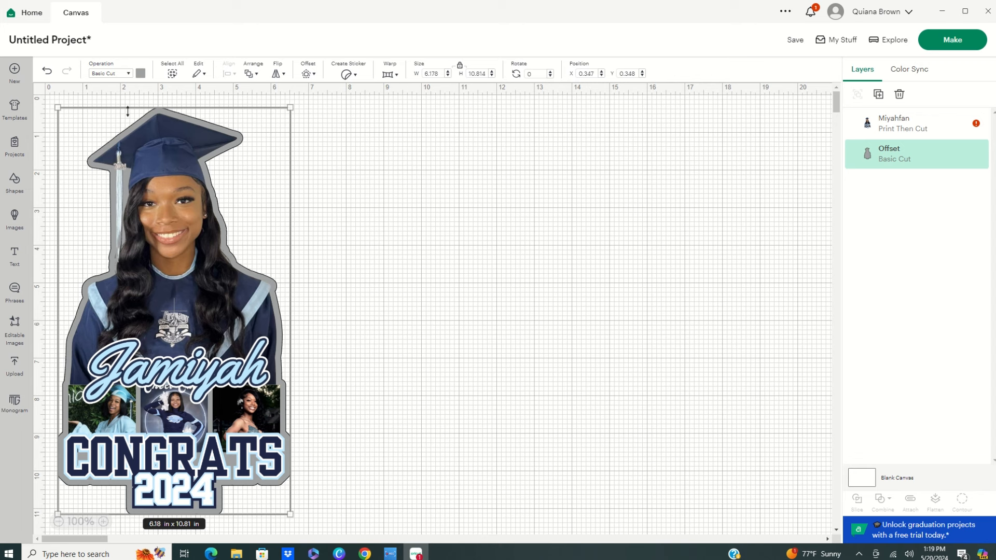
left_click(139, 76)
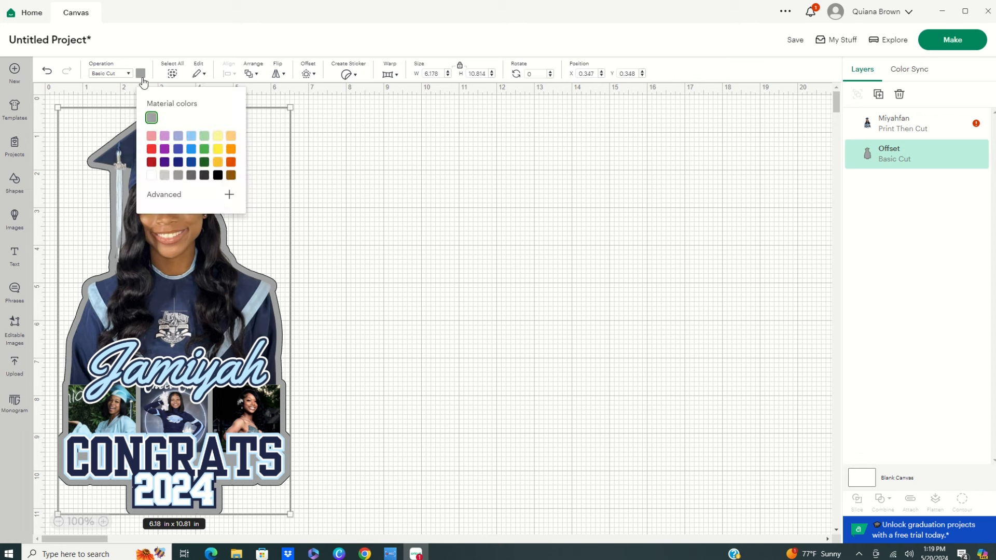
left_click(191, 138)
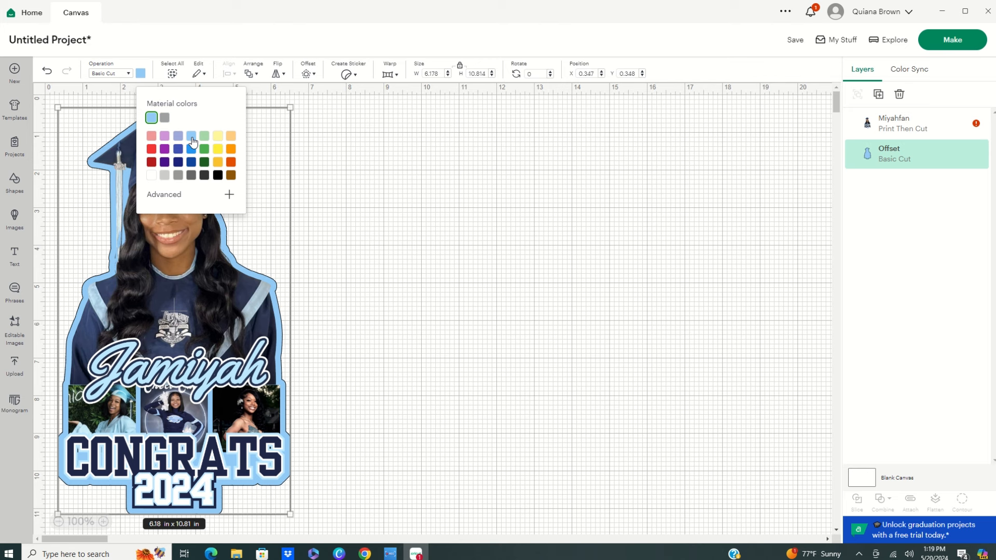
left_click(83, 238)
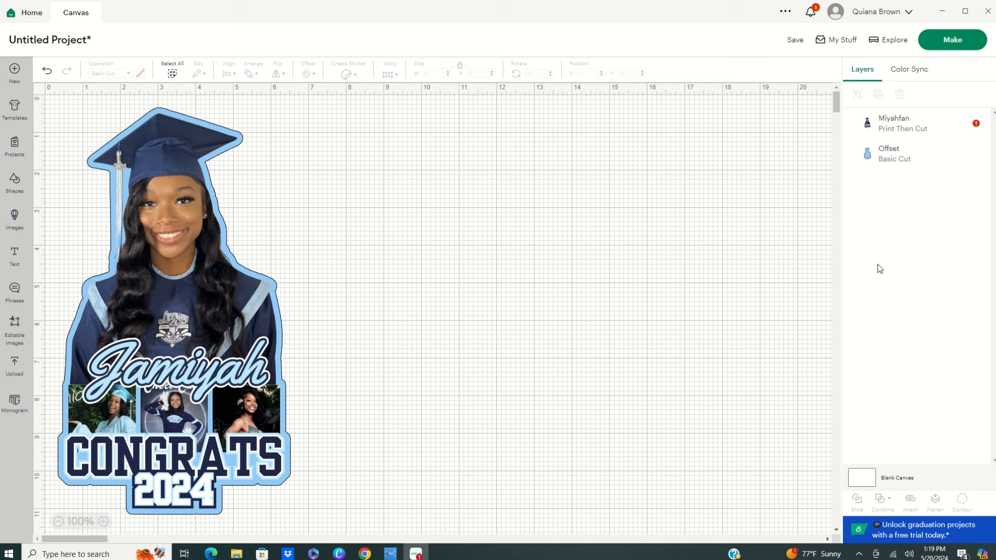
- Scale the image and its offset down, making the image about 5.22 by 9.33 in, and check its print resolution warning
left_click(977, 124)
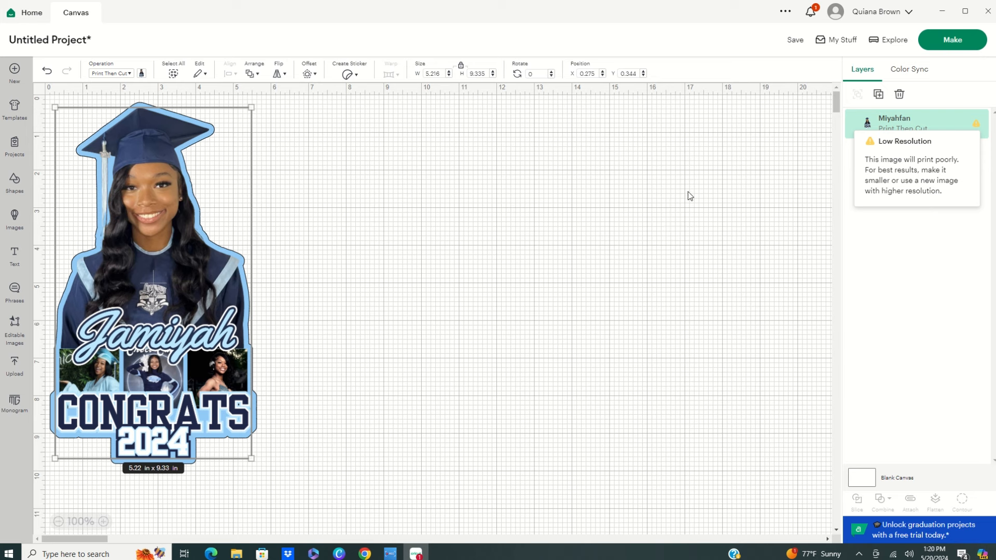
left_click(291, 327)
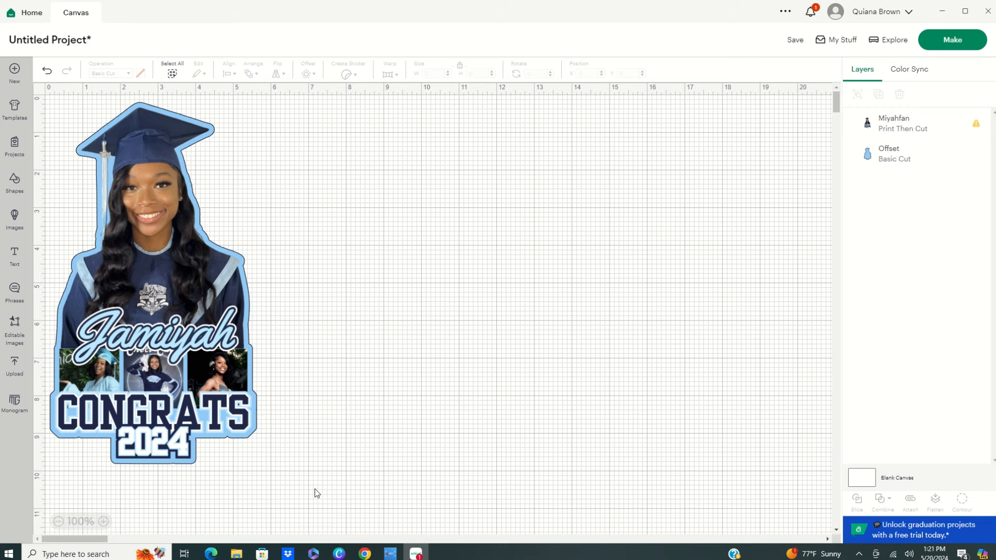
- Switch to Canva and download the graduation design as a PNG at size 1.5 with a transparent background
left_click(341, 554)
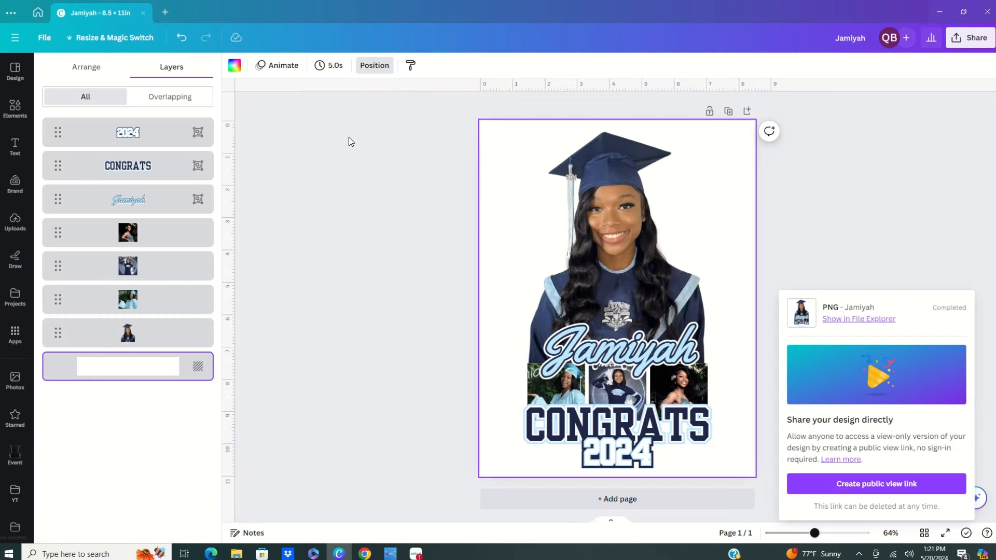
left_click(922, 224)
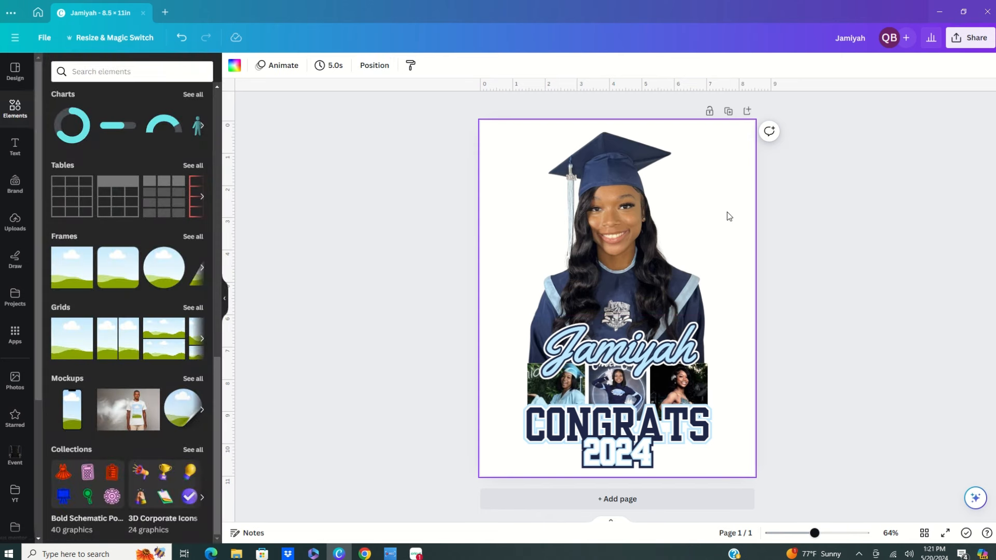
left_click(970, 39)
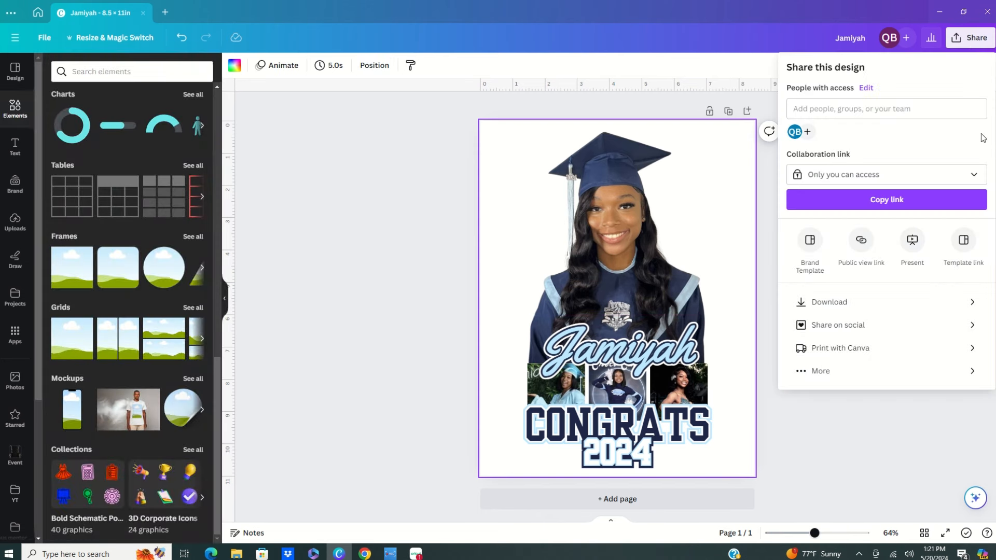
left_click(839, 304)
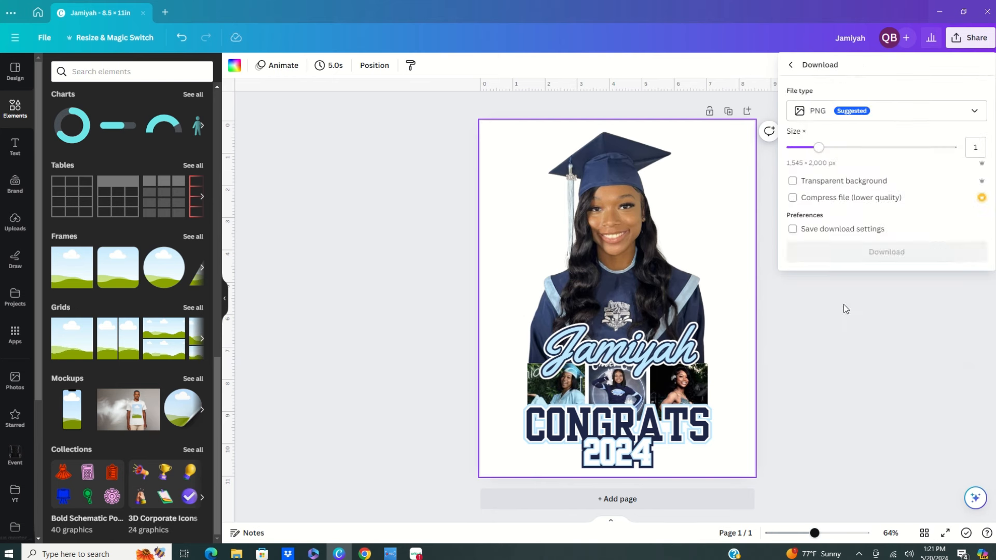
left_click_drag(819, 148, 852, 155)
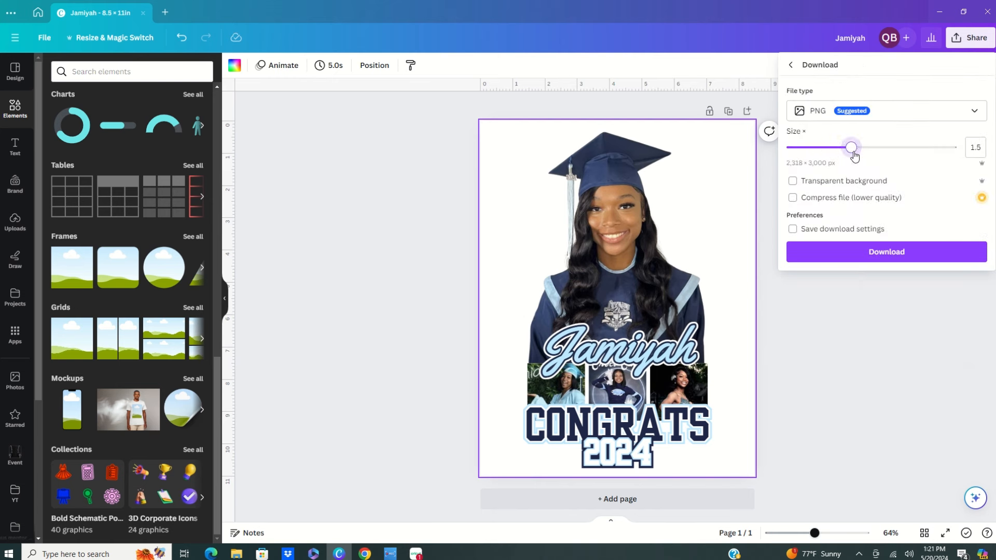
left_click(792, 184)
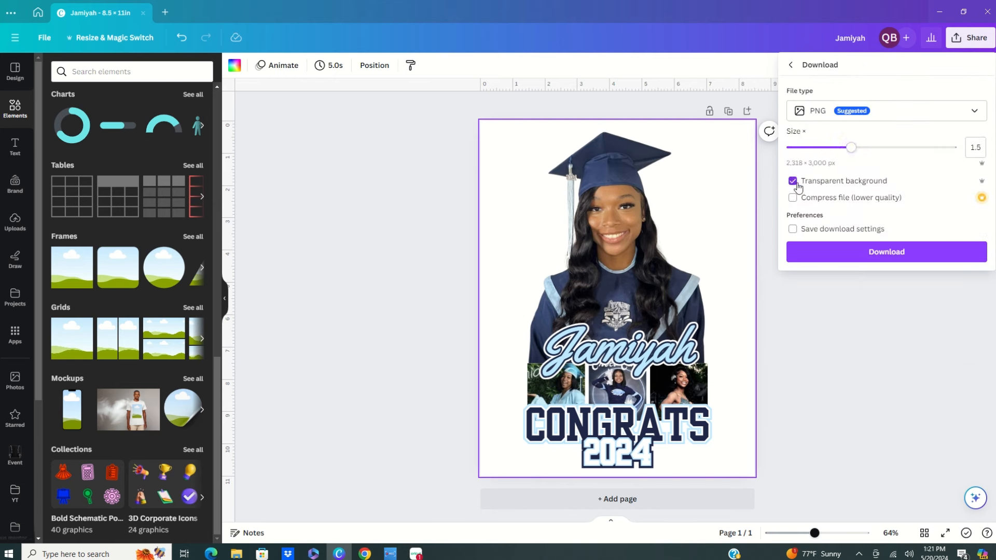
left_click(881, 253)
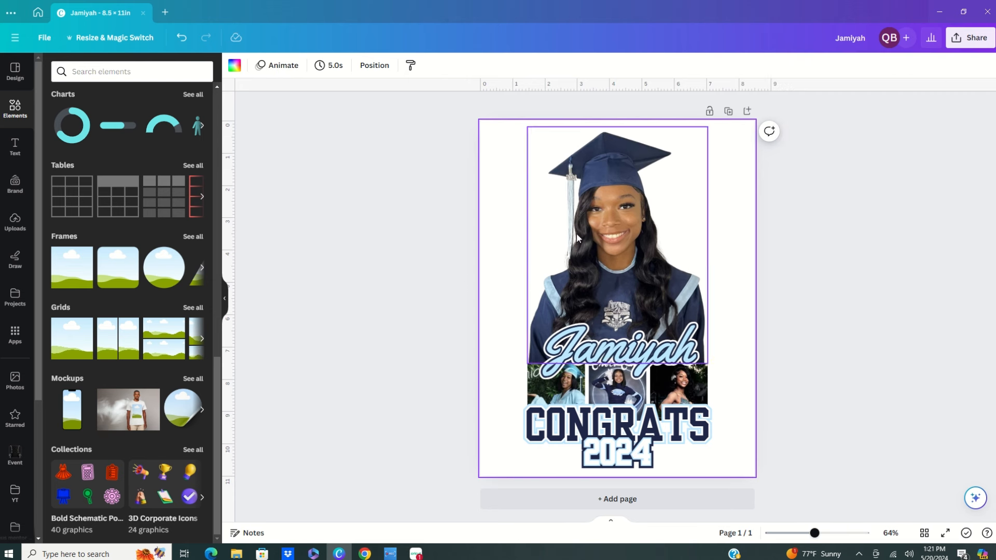
- Restore the missing parts of the tassel in the main graduate photo with the Background Remover's Restore brush at size 4
left_click(617, 234)
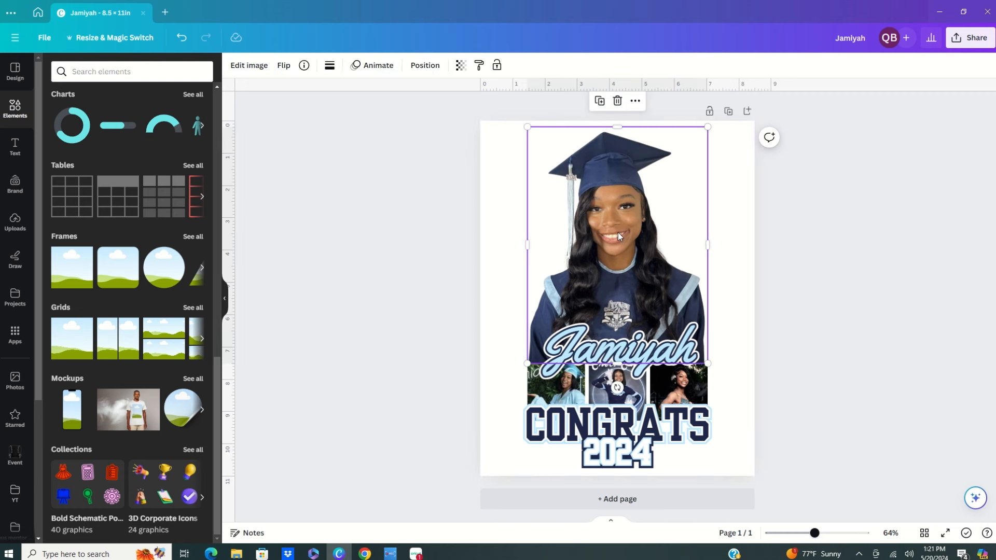
left_click(248, 66)
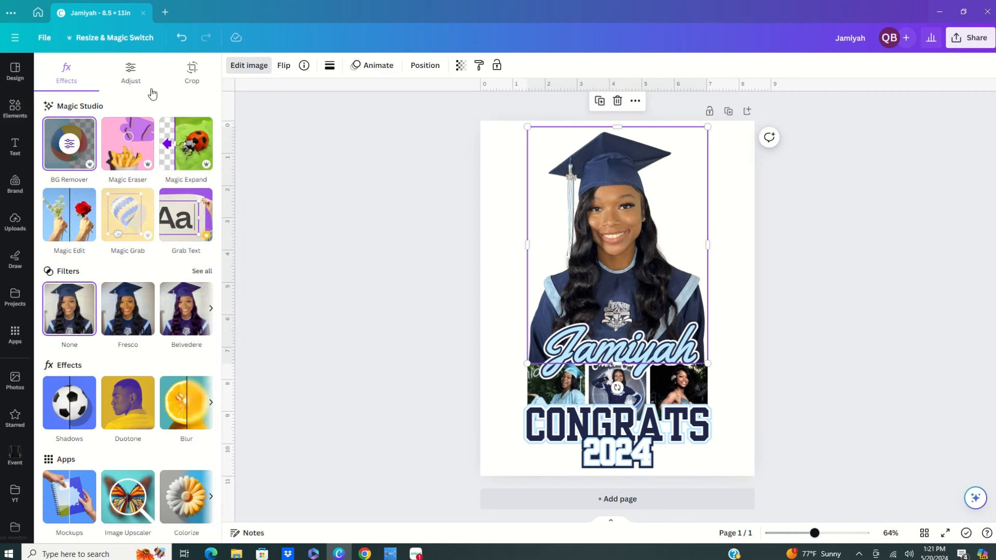
left_click(71, 148)
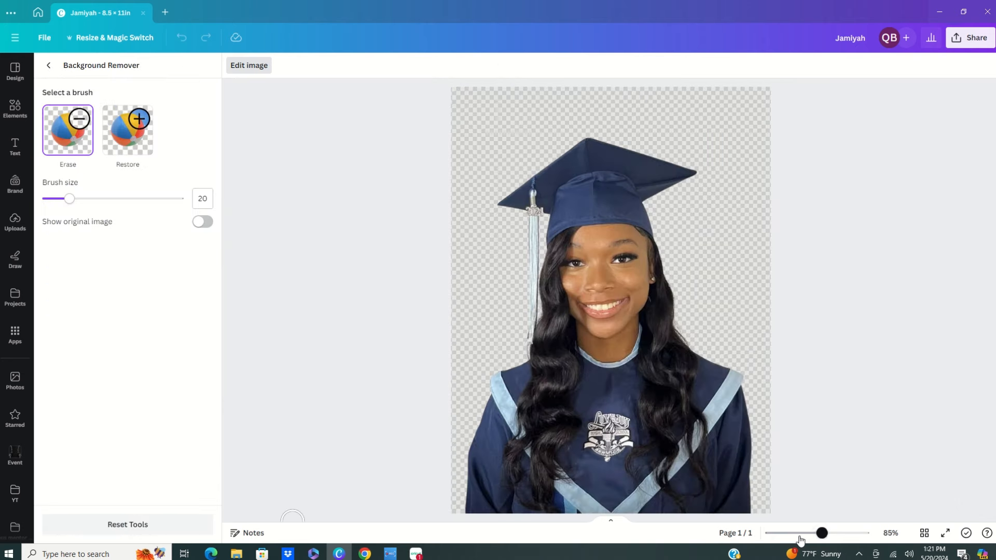
mouse_move(821, 533)
left_mouse_down()
mouse_move(848, 533)
mouse_move(837, 533)
left_mouse_up()
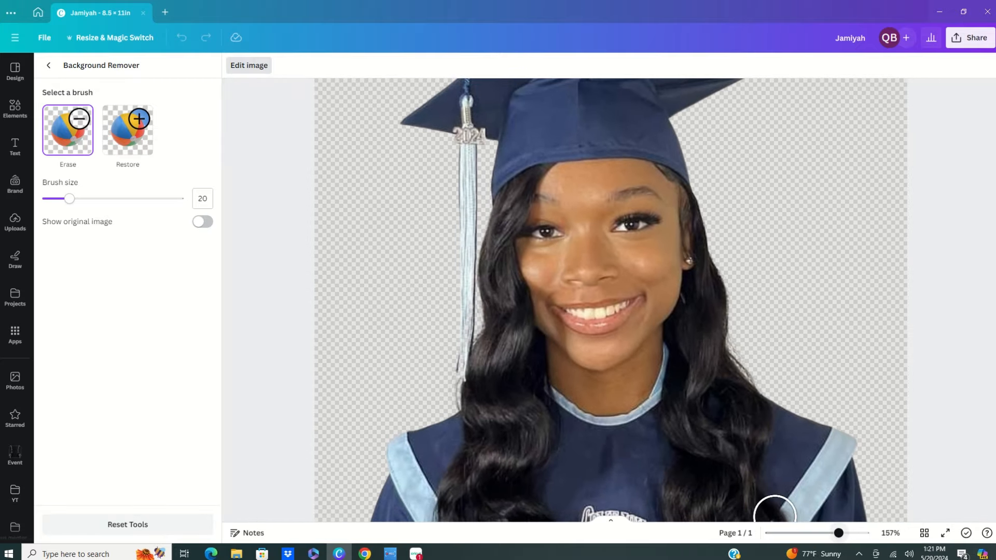
left_click(129, 132)
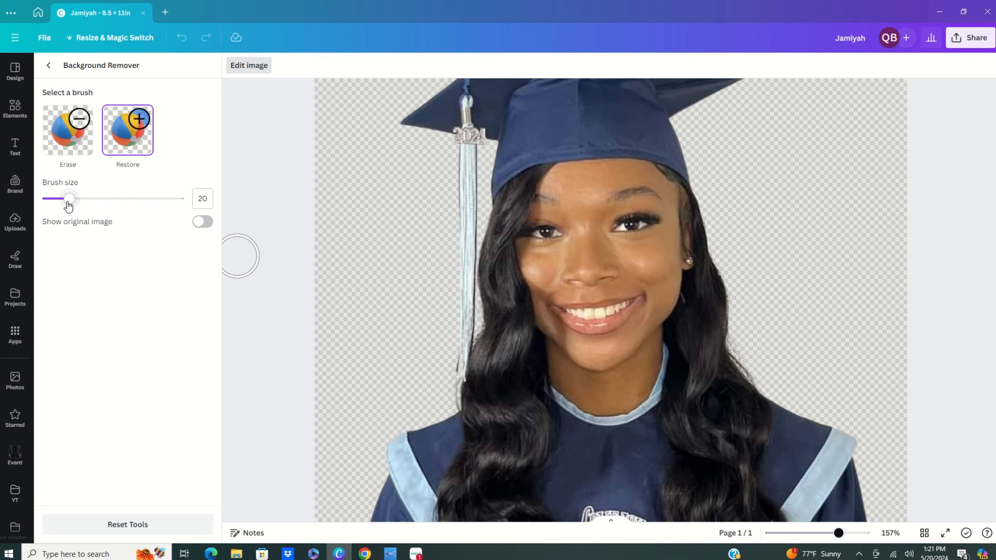
left_click_drag(68, 202, 46, 202)
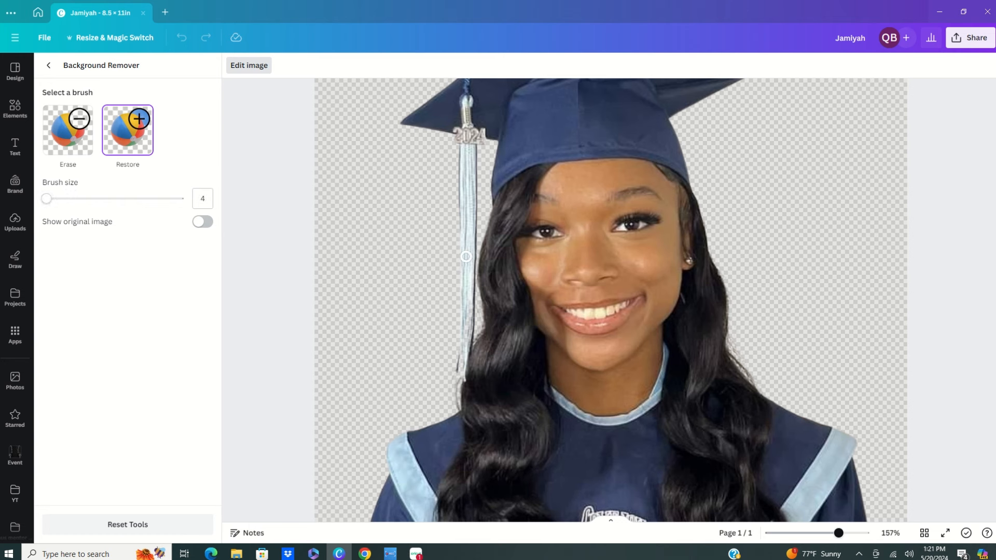
left_click_drag(470, 249, 467, 178)
left_click(48, 64)
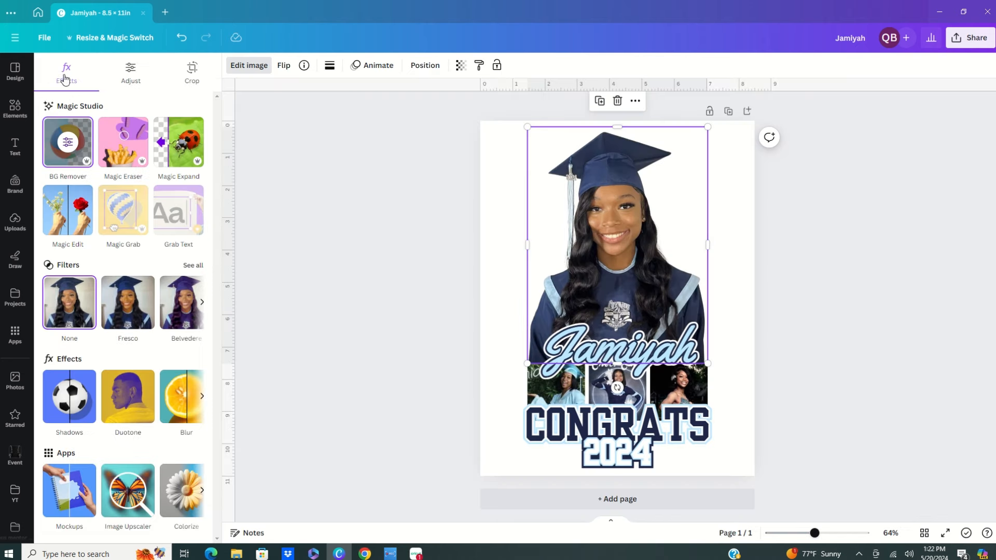
- Set up the corrected design's PNG download with an increased size and a transparent background
left_click(963, 35)
left_click(817, 302)
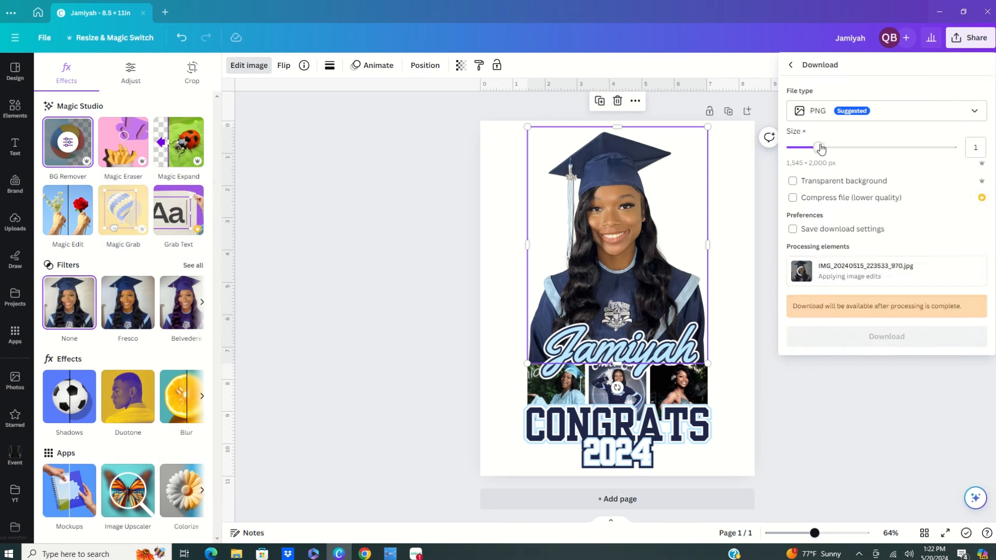
left_click_drag(819, 150, 867, 149)
left_click(793, 182)
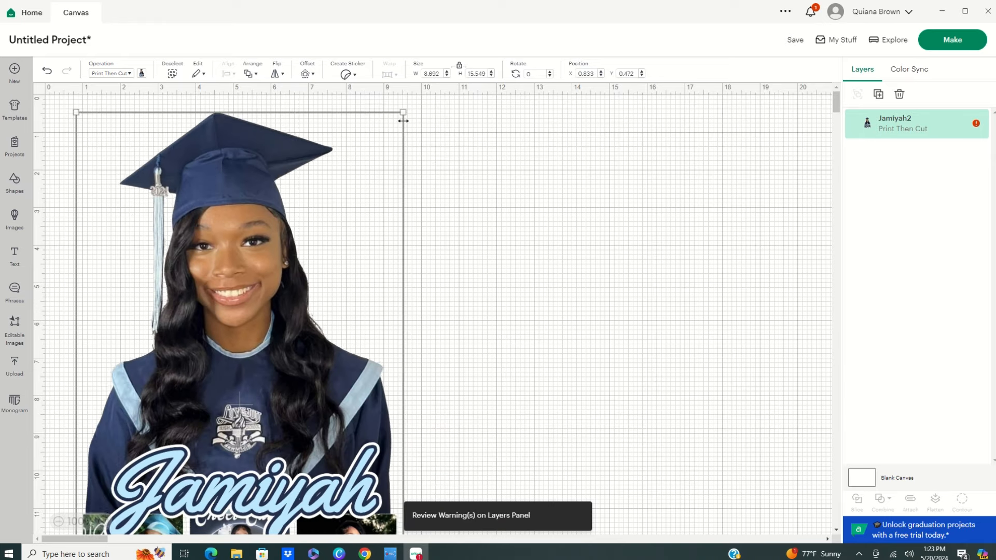
- In Cricut Design Space, scale the corrected graduation image down to about 5.35 by 9.58 in and move it closer to the canvas origin
left_click_drag(403, 121, 247, 169)
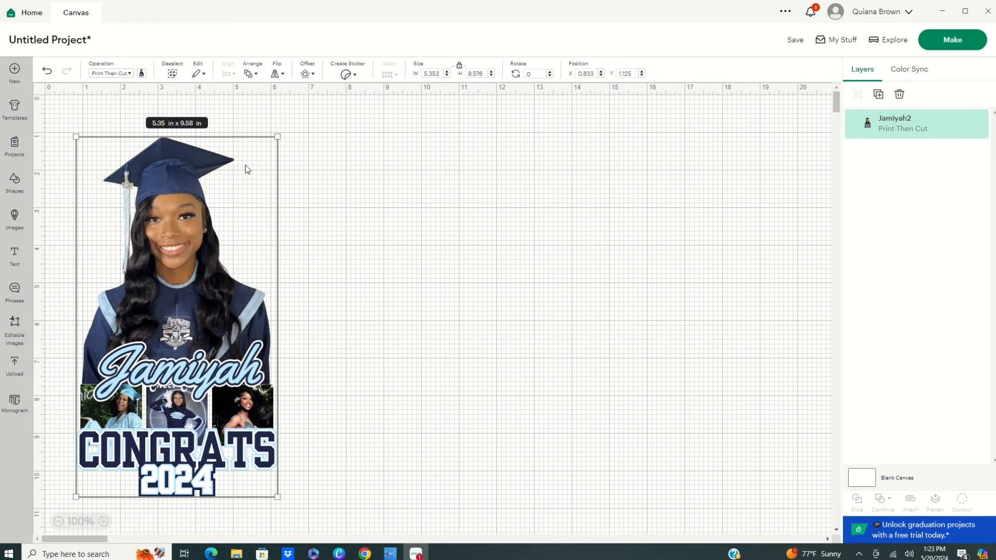
left_click_drag(219, 371, 197, 343)
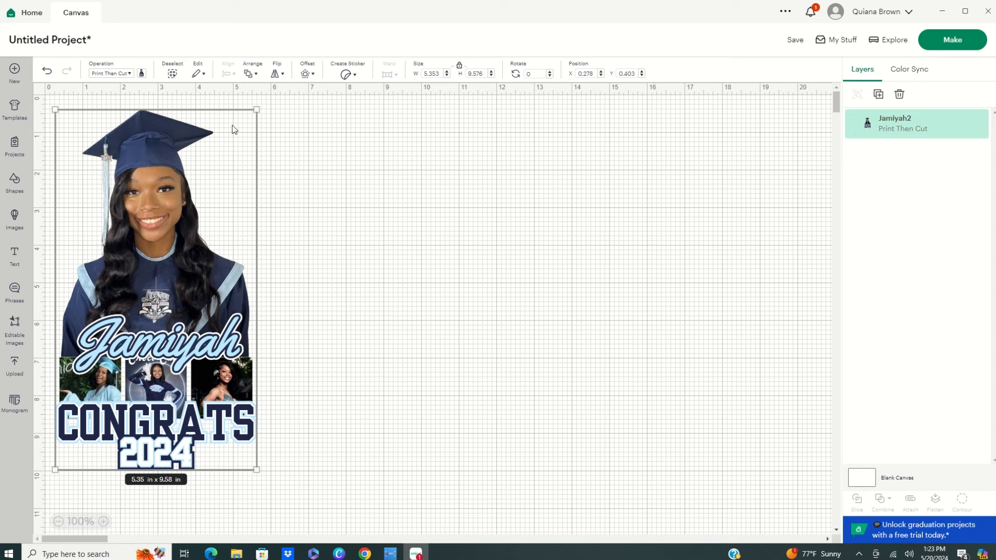
- Add an offset around the graduation image at a distance of about 0.083 in with rounded corners
left_click(307, 73)
left_click_drag(317, 122, 309, 122)
left_click(348, 182)
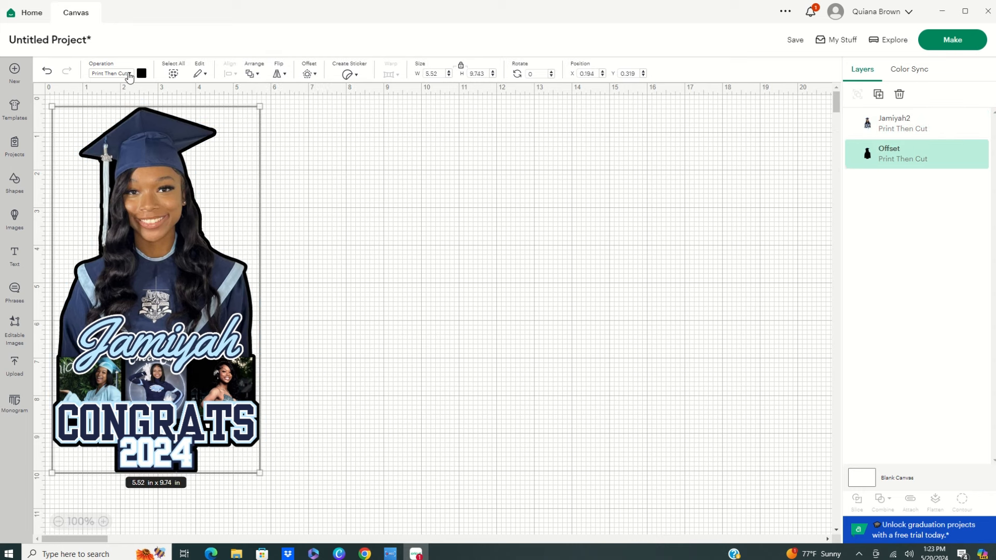
- Change the new offset layer's operation to Basic Cut and colour it light blue
left_click(128, 74)
left_click(119, 115)
left_click(141, 74)
left_click(191, 139)
left_click(303, 211)
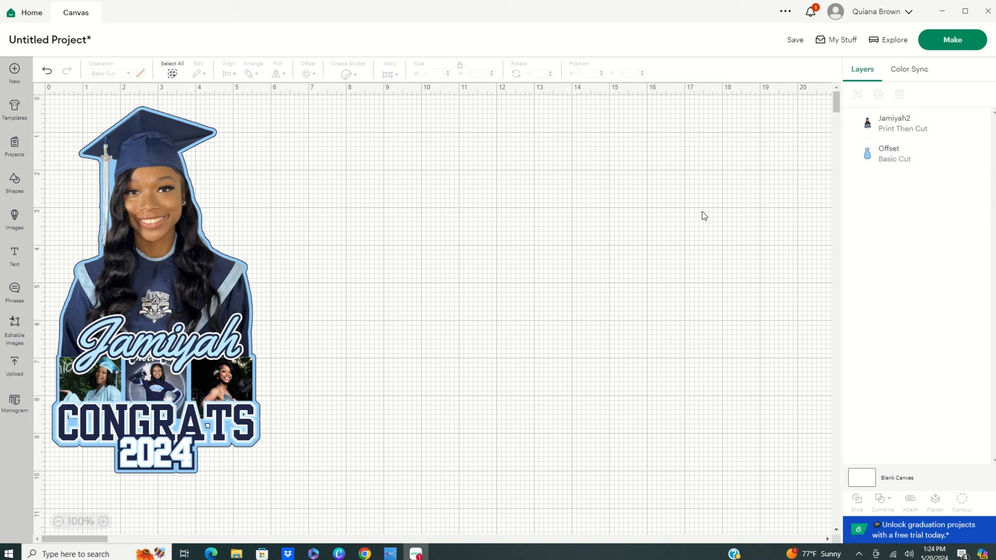
- Add a second rounded offset of 0.208 in around the graduation image and place it behind the light blue offset
left_click(238, 270)
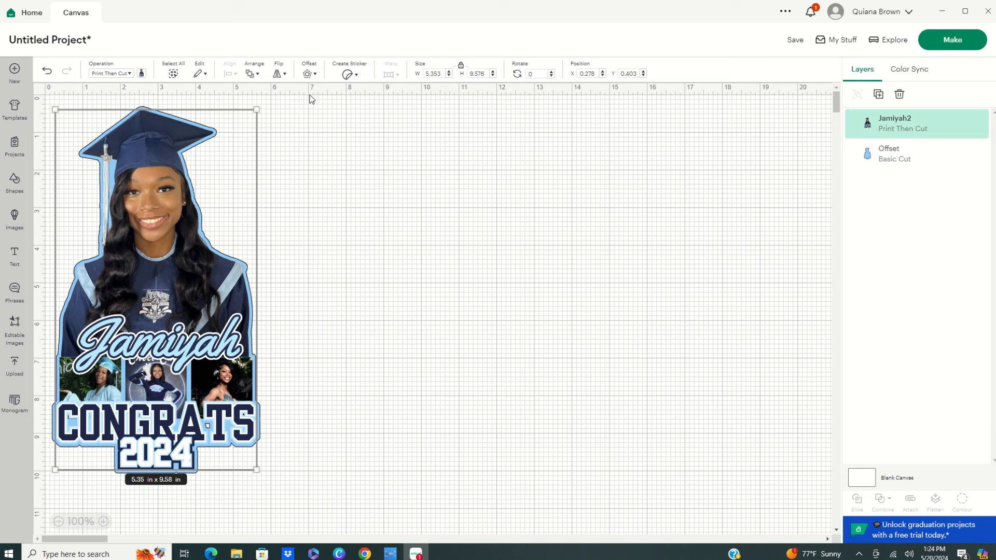
left_click(308, 74)
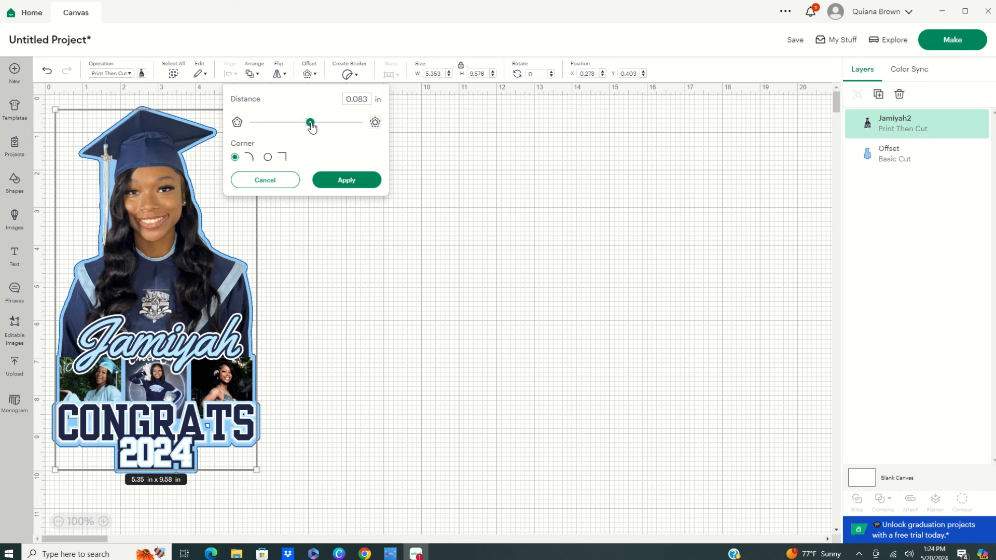
left_click_drag(311, 126, 316, 125)
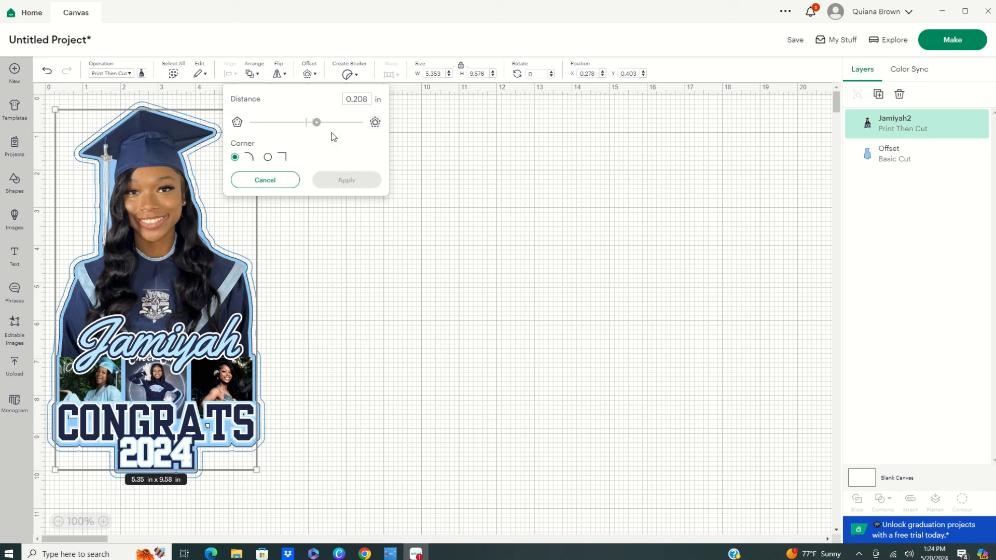
left_click(356, 183)
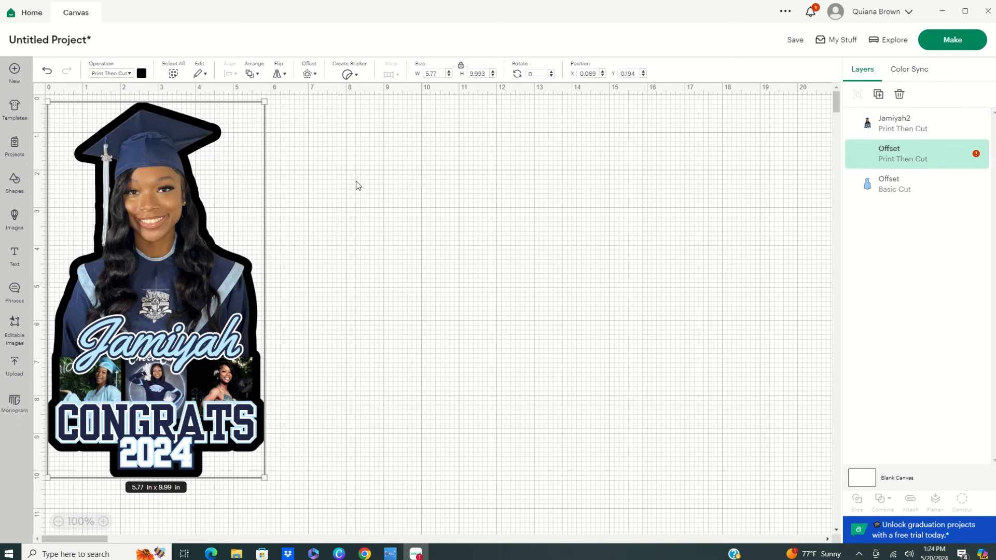
left_click_drag(867, 160, 878, 139)
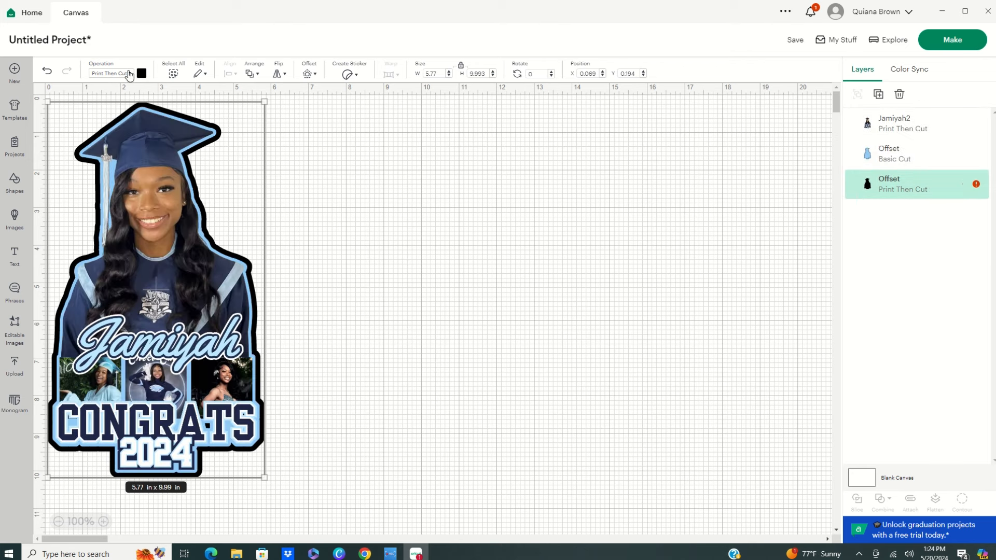
- Set the larger offset's operation to Basic Cut and its material colour to white
left_click(129, 73)
left_click(125, 111)
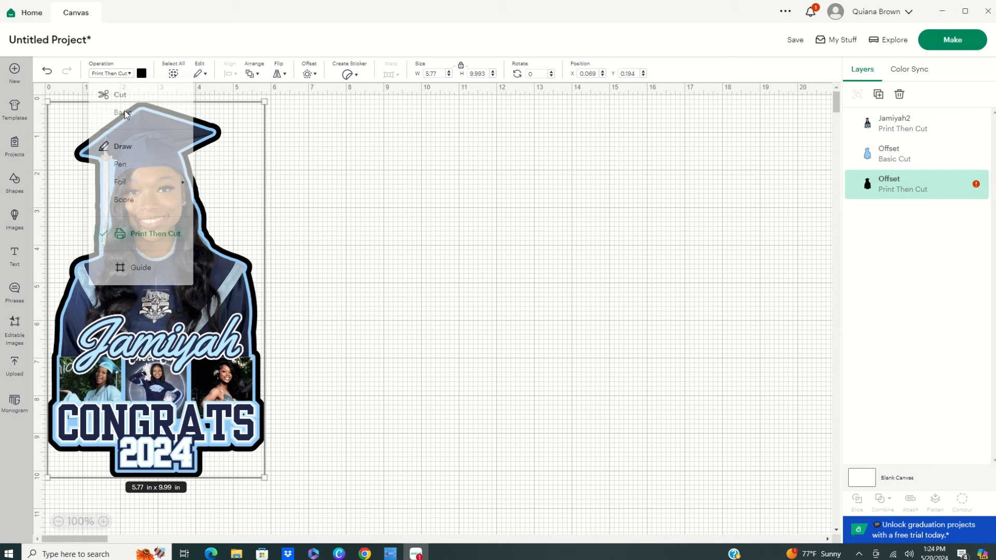
left_click(140, 75)
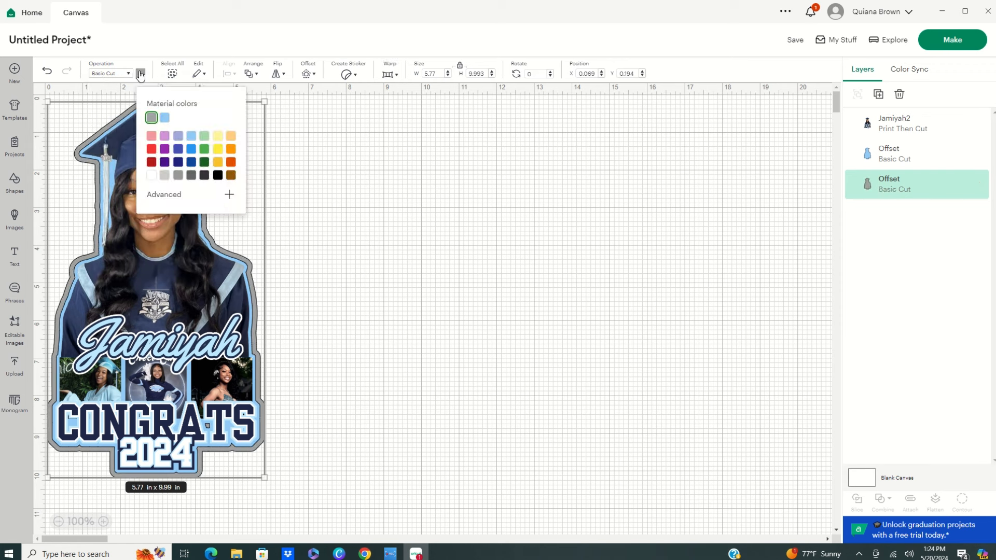
left_click(150, 177)
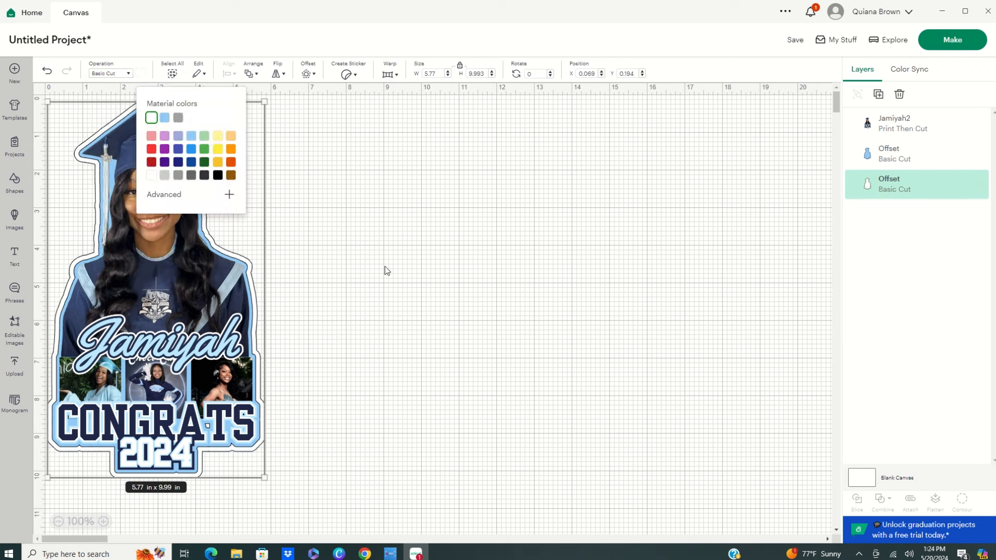
left_click(358, 258)
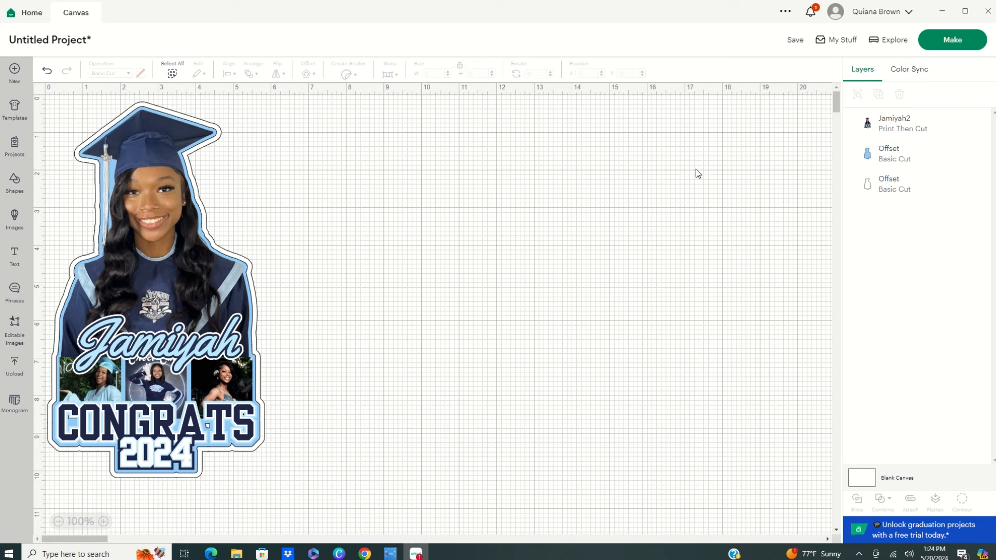
- Proceed to the mat preparation for the layered graduation project
left_click(961, 47)
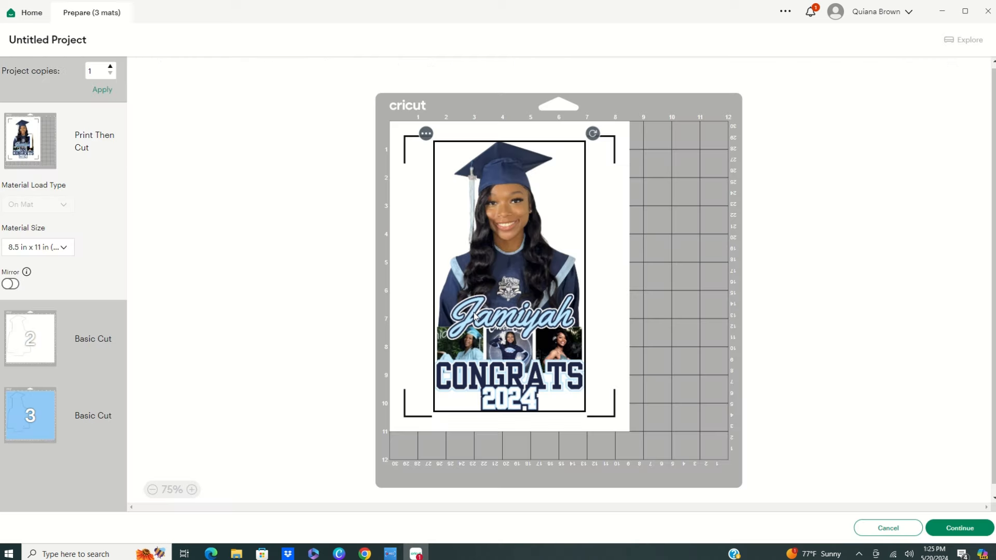